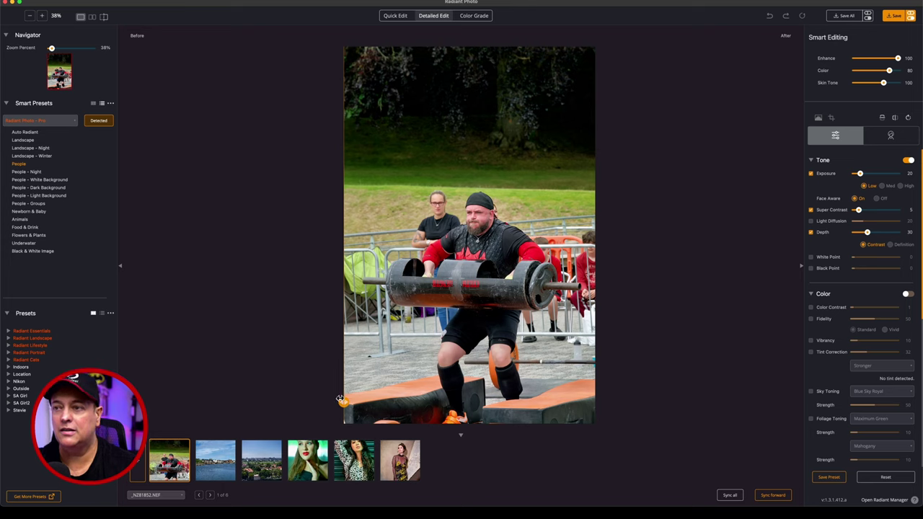
Step: Crop the strongman photo with the Free Resize ratio, keeping the full width and cutting off the dark trees above the grass
{"action": "left_click_drag", "start_coordinate": [342, 402], "coordinate": [668, 376]}
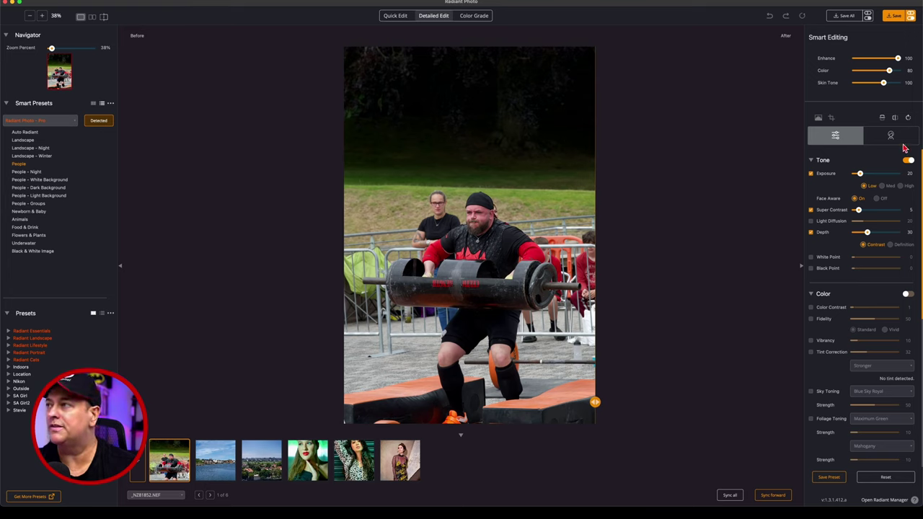
{"action": "left_click", "coordinate": [832, 119]}
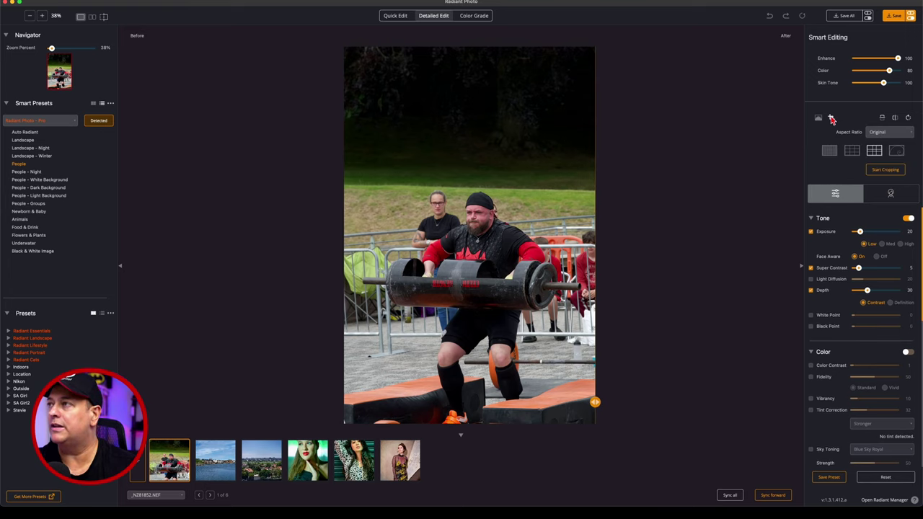
{"action": "left_click", "coordinate": [556, 122]}
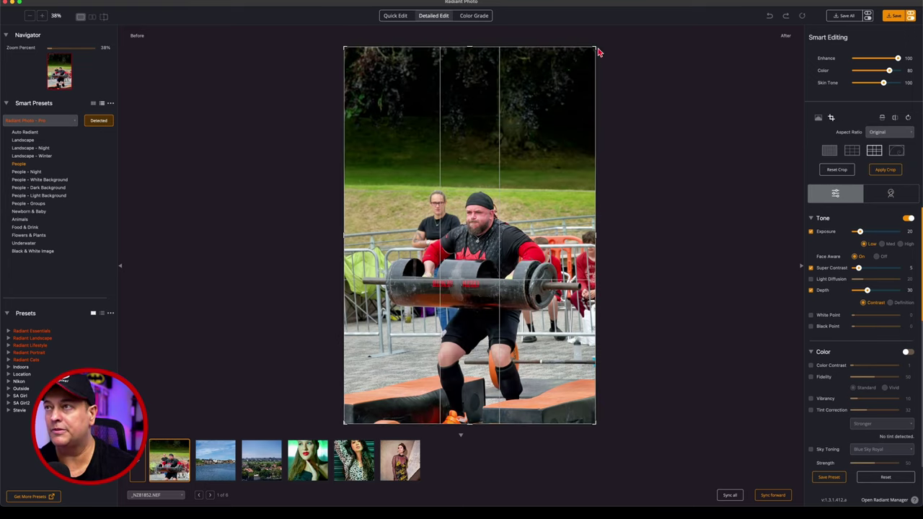
{"action": "left_click_drag", "start_coordinate": [596, 51], "coordinate": [800, 139]}
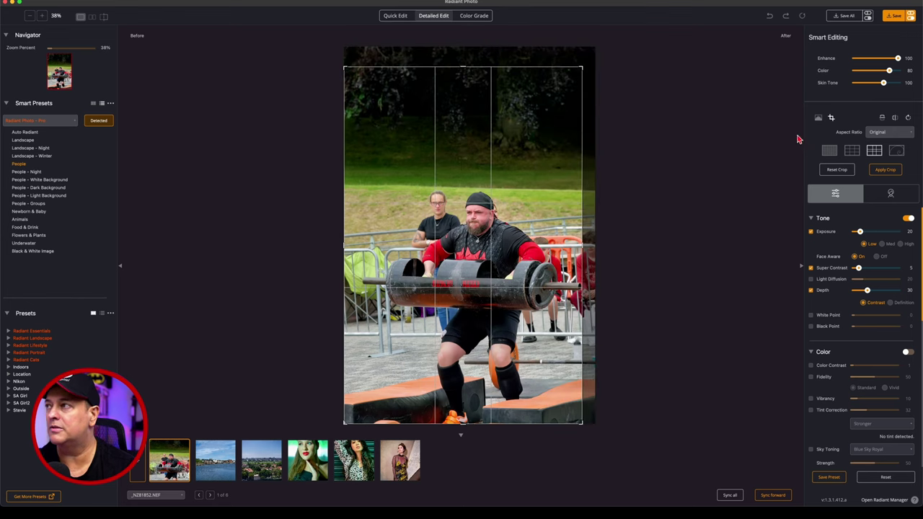
{"action": "left_click", "coordinate": [903, 136]}
{"action": "left_click", "coordinate": [890, 142]}
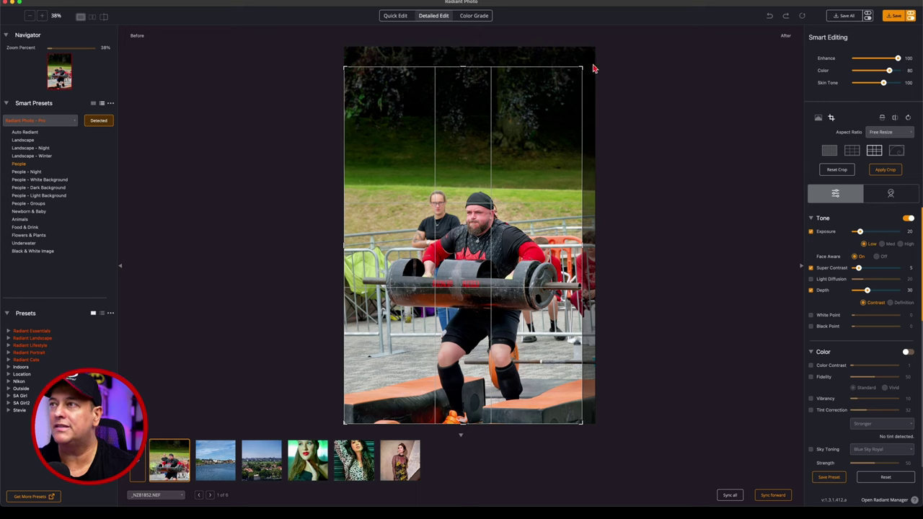
{"action": "left_click_drag", "start_coordinate": [585, 72], "coordinate": [630, 166]}
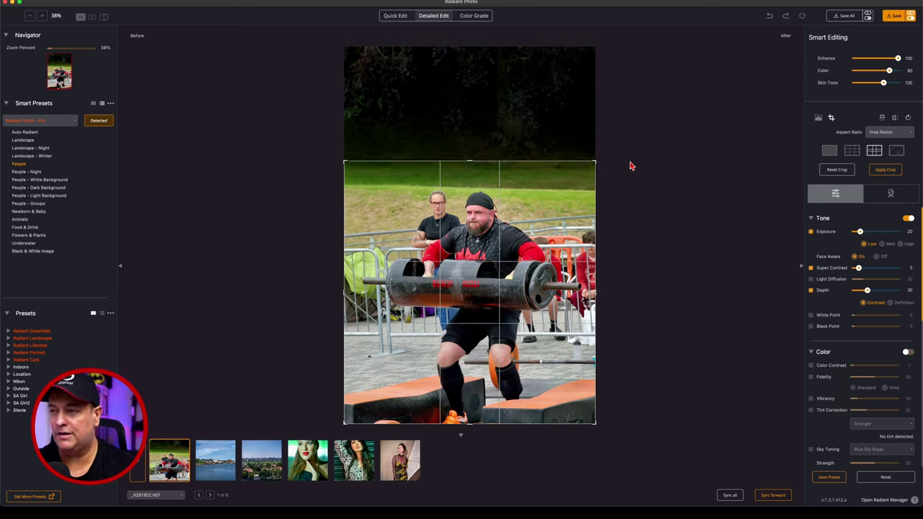
{"action": "left_click", "coordinate": [886, 170]}
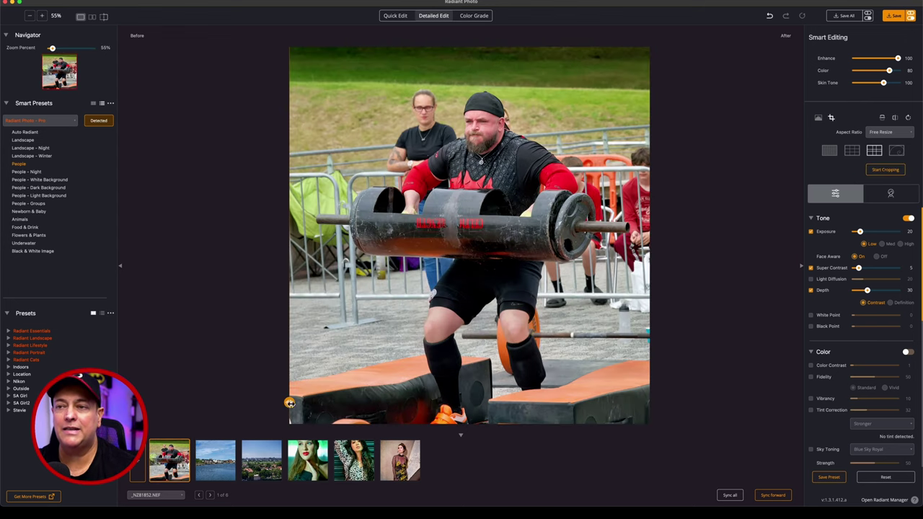
Step: Compare the cropped photo before and after the edit, and examine the athlete's face, the barrel and the legs up close
{"action": "left_click_drag", "start_coordinate": [288, 403], "coordinate": [476, 362]}
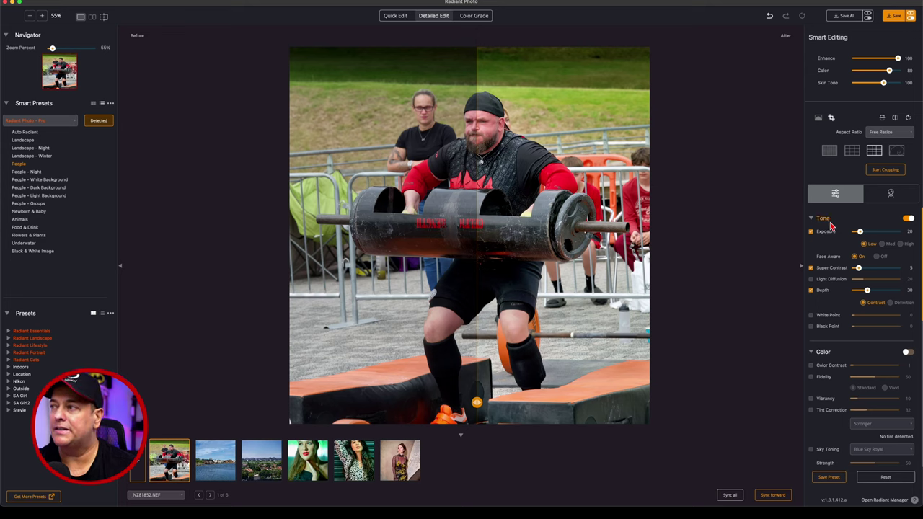
{"action": "scroll", "coordinate": [829, 350], "scroll_direction": "down", "scroll_amount": 3}
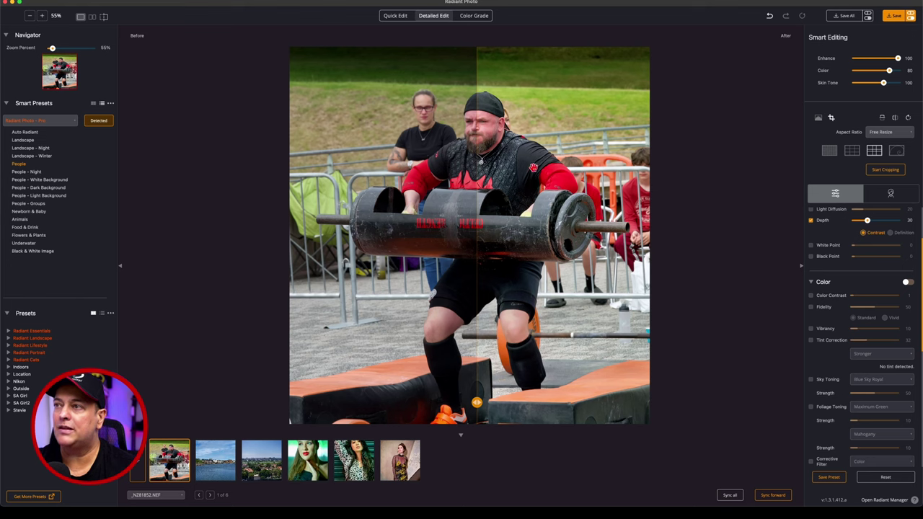
{"action": "left_click_drag", "start_coordinate": [478, 402], "coordinate": [270, 394]}
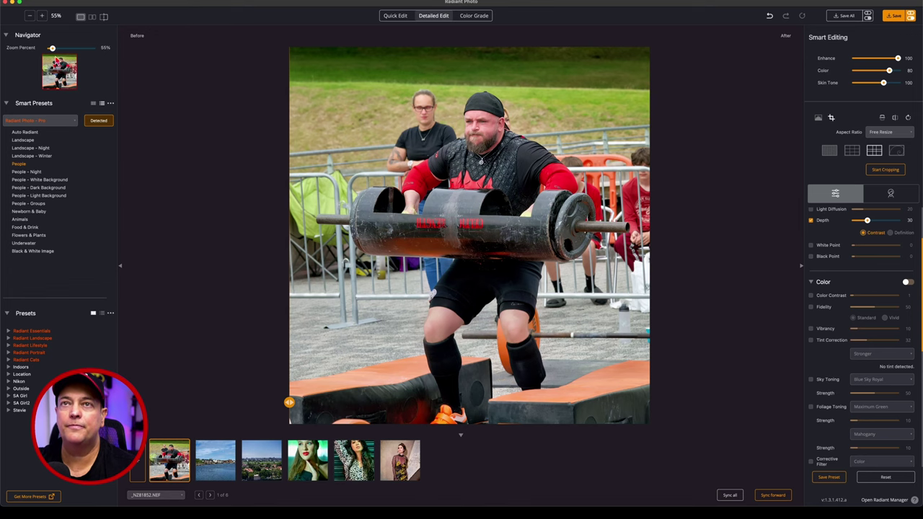
{"action": "left_click_drag", "start_coordinate": [52, 47], "coordinate": [55, 49]}
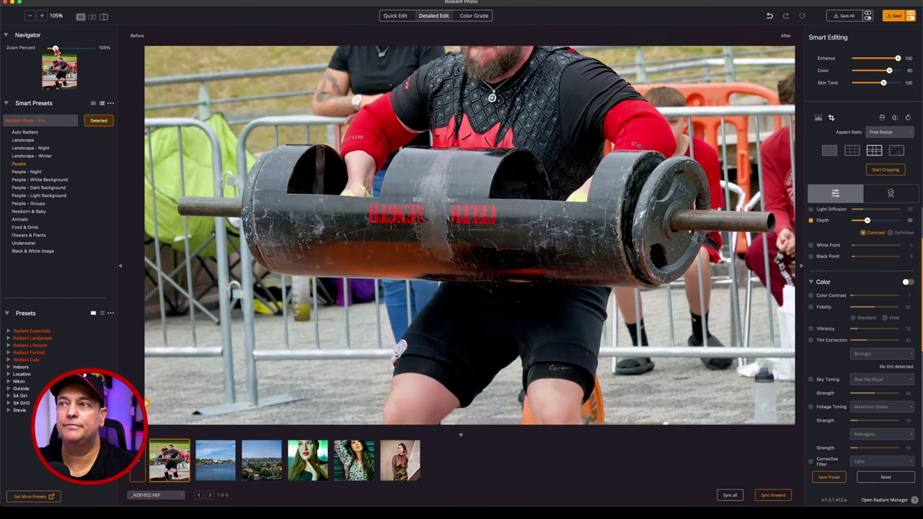
{"action": "left_click_drag", "start_coordinate": [476, 162], "coordinate": [471, 265]}
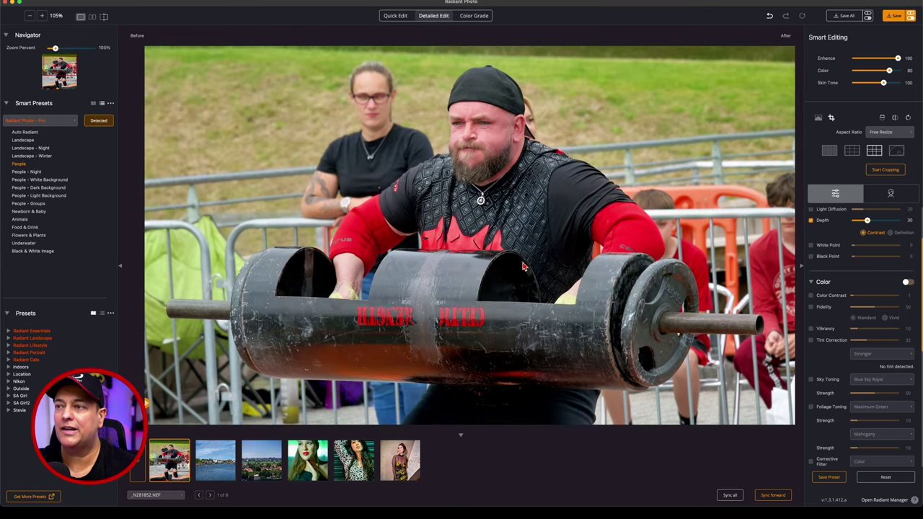
{"action": "left_click_drag", "start_coordinate": [497, 354], "coordinate": [489, 209]}
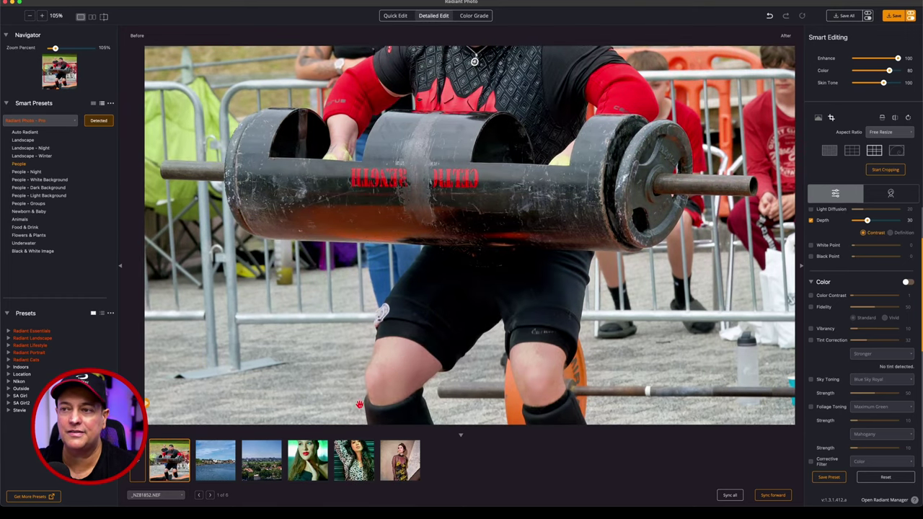
{"action": "mouse_move", "coordinate": [147, 403]}
{"action": "left_mouse_down"}
{"action": "mouse_move", "coordinate": [623, 397]}
{"action": "mouse_move", "coordinate": [147, 402]}
{"action": "left_mouse_up"}
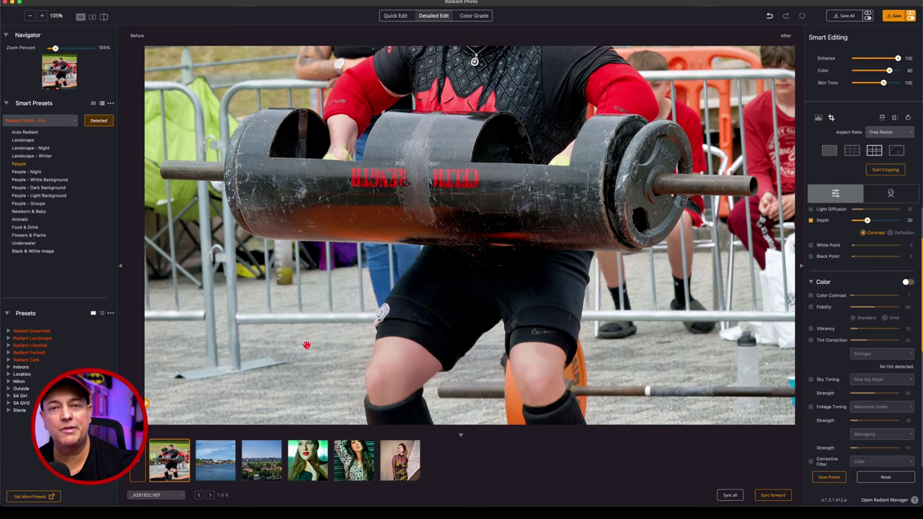
{"action": "left_click_drag", "start_coordinate": [458, 231], "coordinate": [478, 349]}
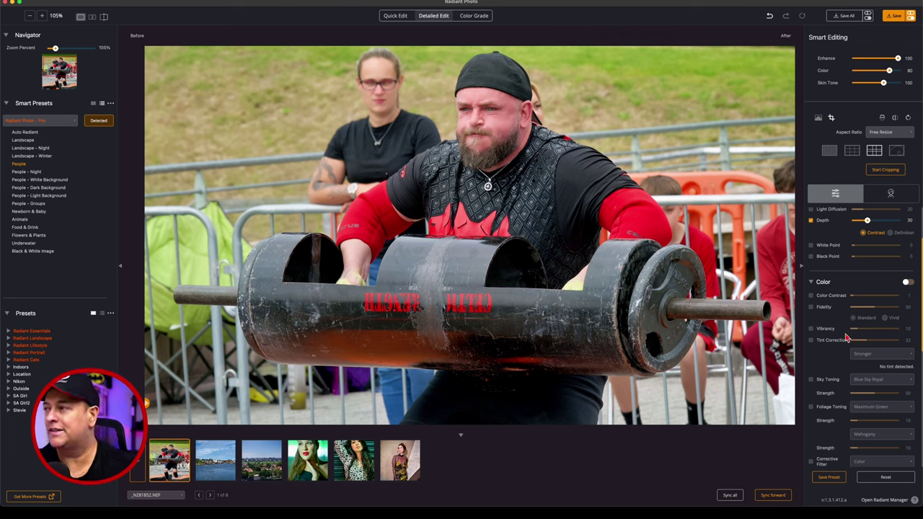
Step: Enable the Fidelity color adjustment at 50 in Standard mode, comparing the photo with it off and on
{"action": "scroll", "coordinate": [845, 326], "scroll_direction": "up", "scroll_amount": 3}
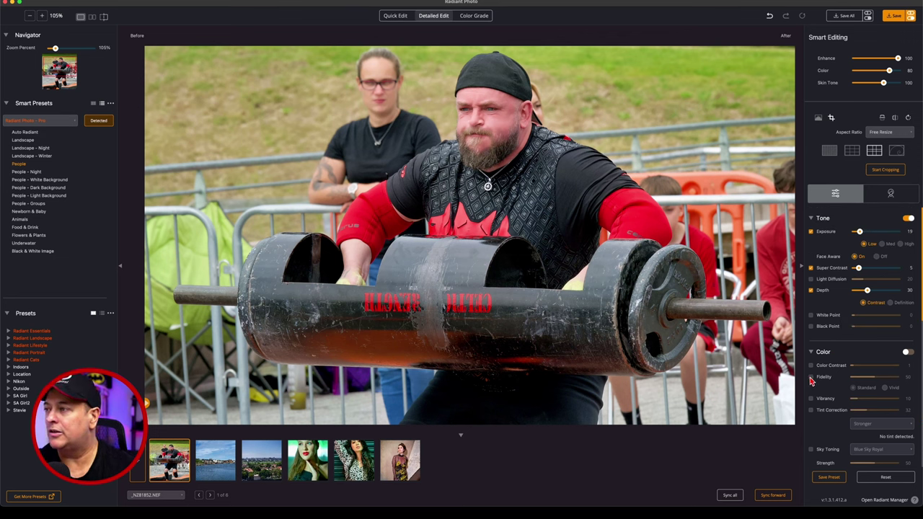
{"action": "left_click", "coordinate": [811, 378]}
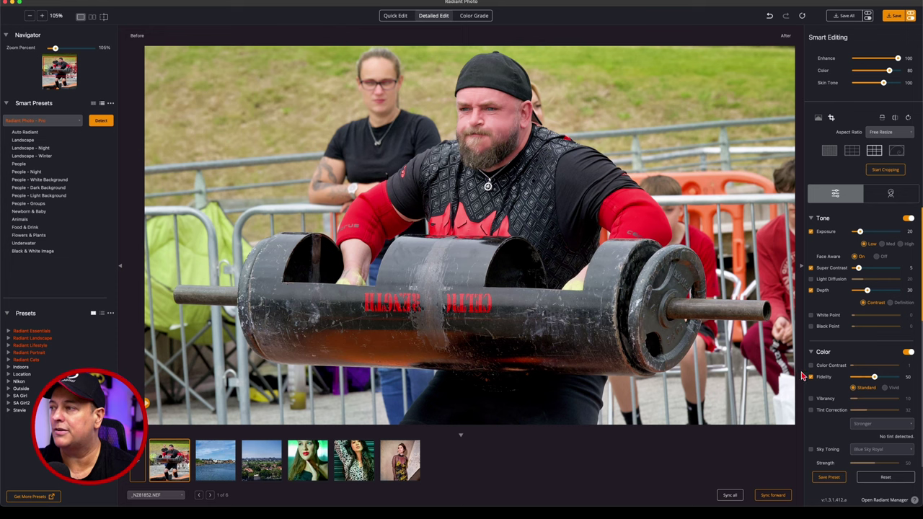
{"action": "left_click", "coordinate": [811, 379]}
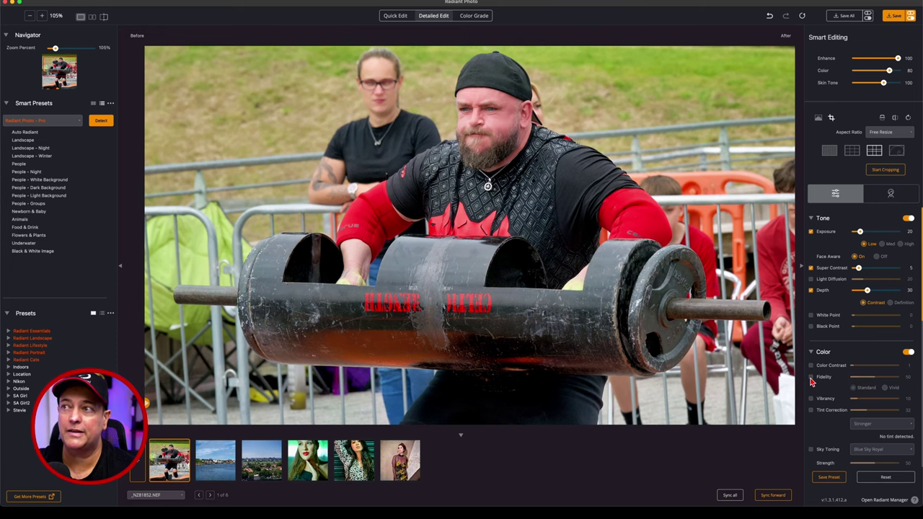
{"action": "left_click", "coordinate": [812, 380]}
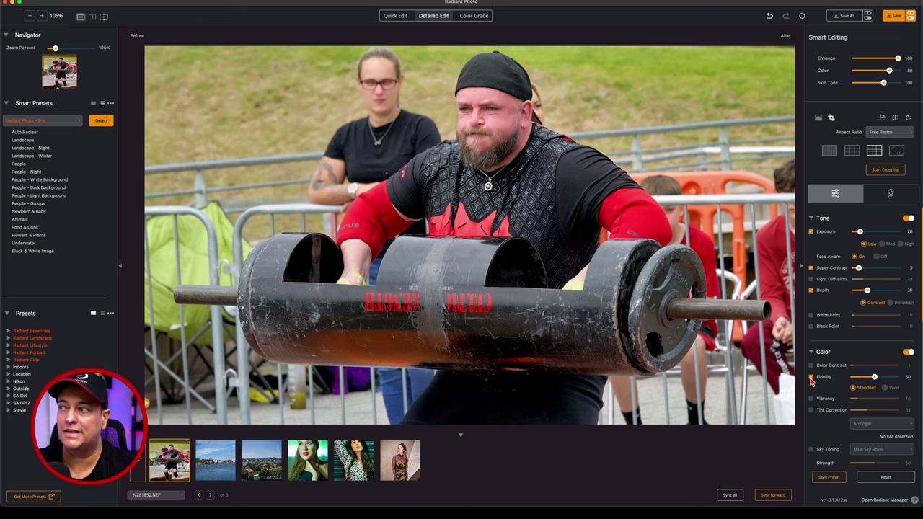
Step: Try the Vibrancy color adjustment at 10 and switch it back off
{"action": "scroll", "coordinate": [811, 382], "scroll_direction": "down", "scroll_amount": 2}
{"action": "left_click", "coordinate": [812, 357]}
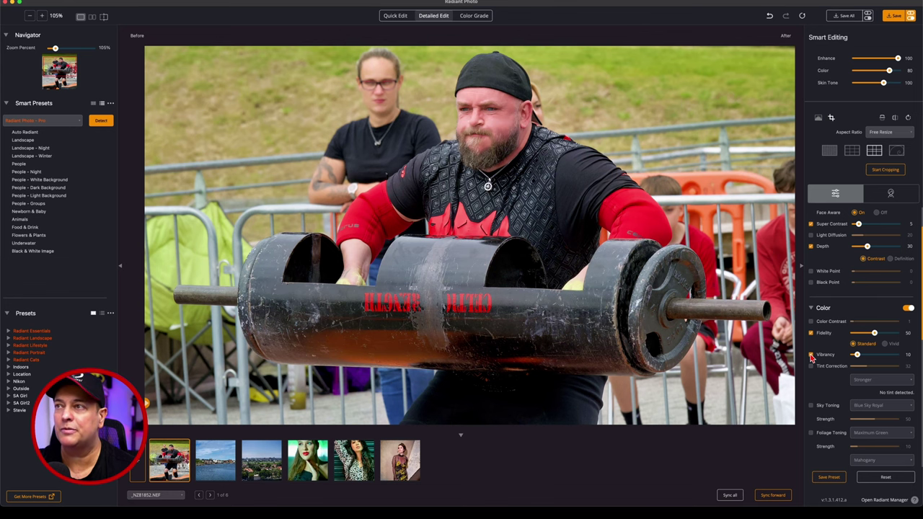
{"action": "left_click", "coordinate": [811, 356]}
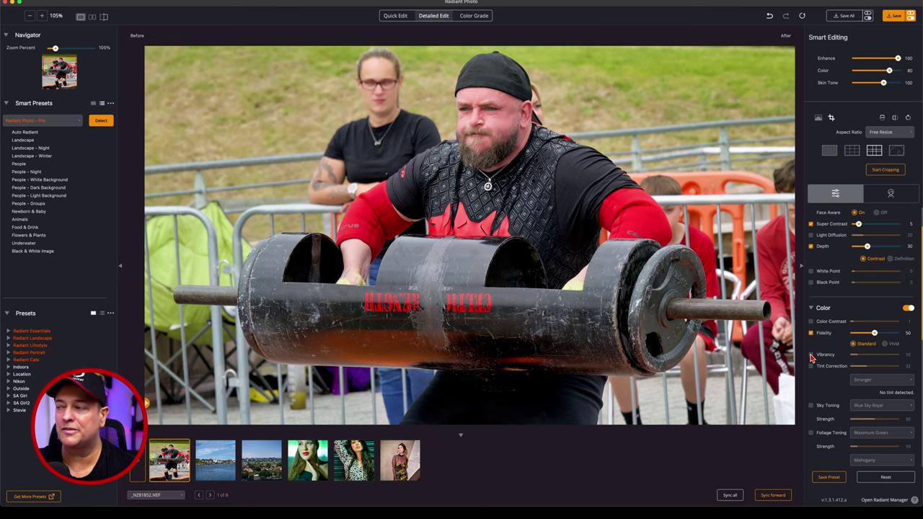
Step: Compare the photo with the Sharpening adjustment switched off and back on
{"action": "scroll", "coordinate": [819, 395], "scroll_direction": "down", "scroll_amount": 5}
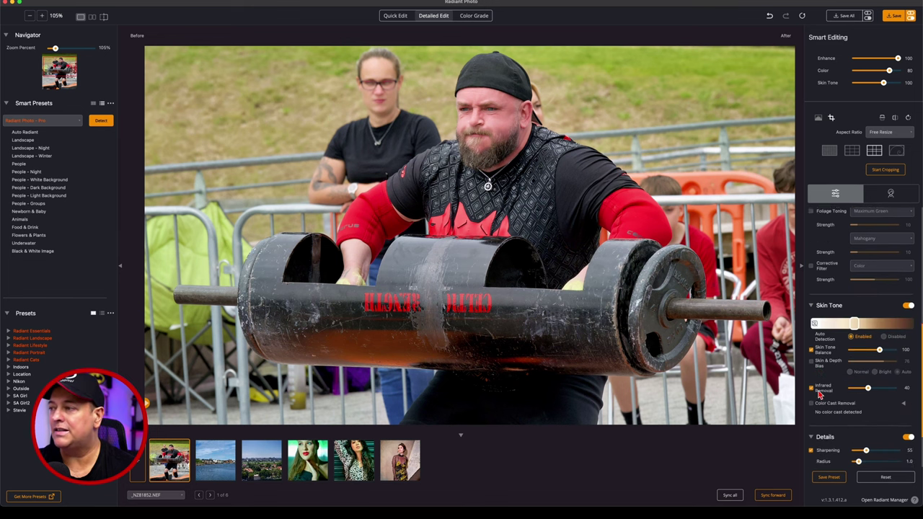
{"action": "scroll", "coordinate": [819, 395], "scroll_direction": "down", "scroll_amount": 2}
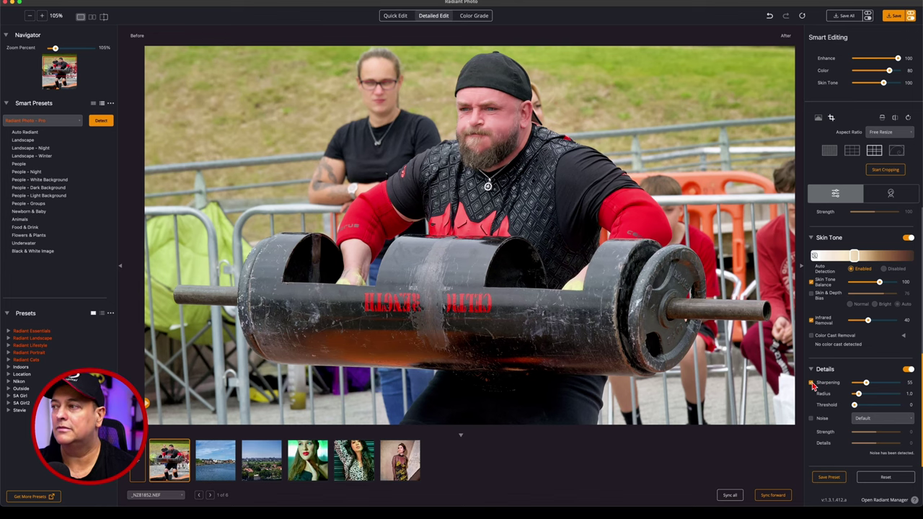
{"action": "left_click", "coordinate": [813, 383]}
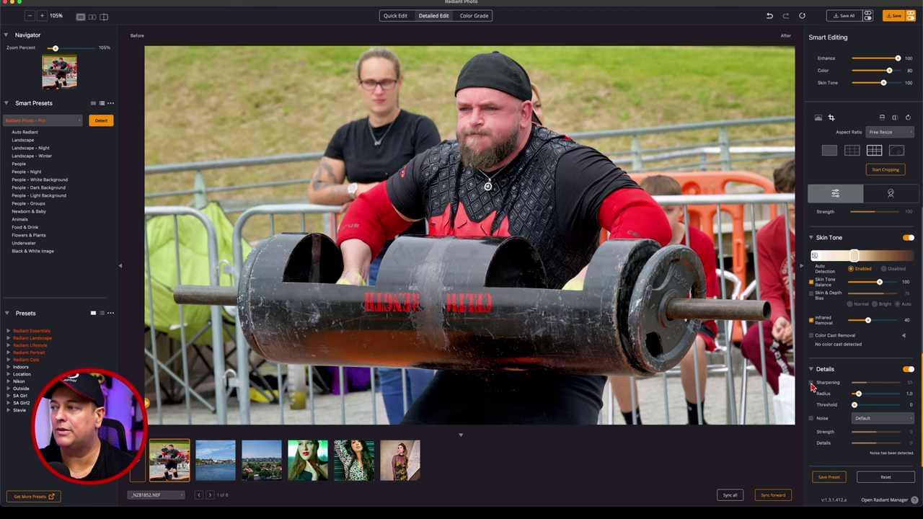
{"action": "left_click", "coordinate": [812, 383]}
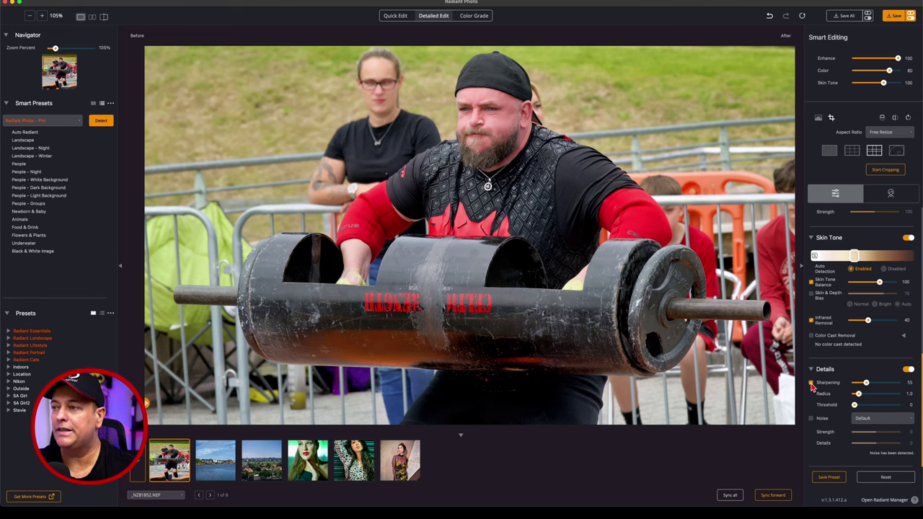
Step: Try reducing the sharpening radius to 0.5 and the amount to 13, and switch Sharpening off
{"action": "scroll", "coordinate": [667, 360], "scroll_direction": "down", "scroll_amount": 5}
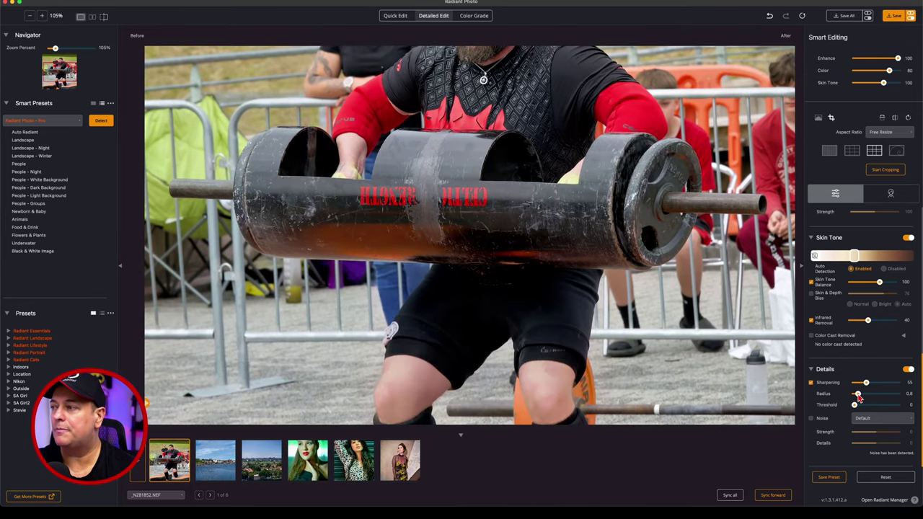
{"action": "left_click_drag", "start_coordinate": [859, 394], "coordinate": [856, 395]}
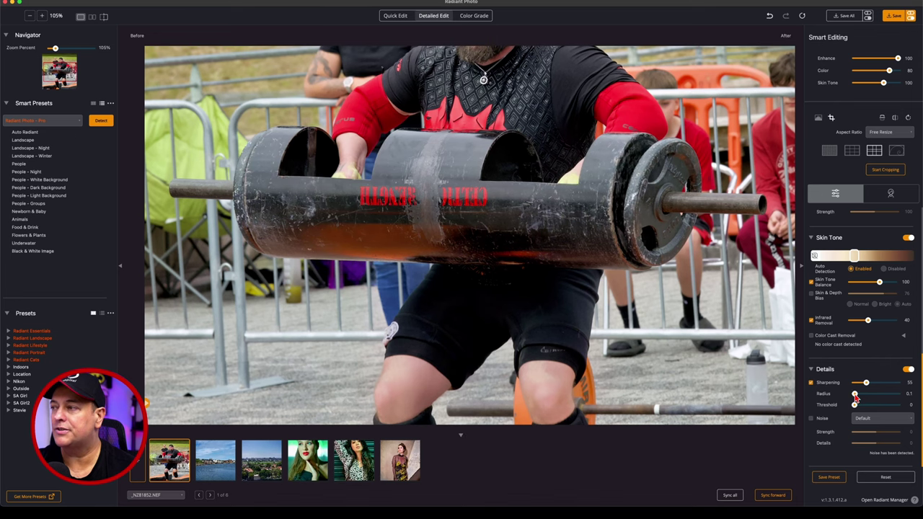
{"action": "left_click_drag", "start_coordinate": [855, 395], "coordinate": [857, 388]}
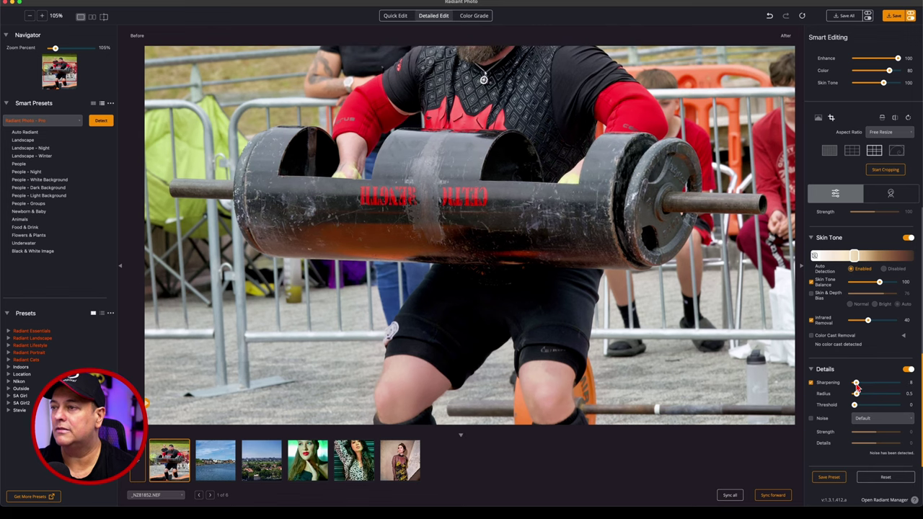
{"action": "left_click_drag", "start_coordinate": [857, 388], "coordinate": [856, 388]}
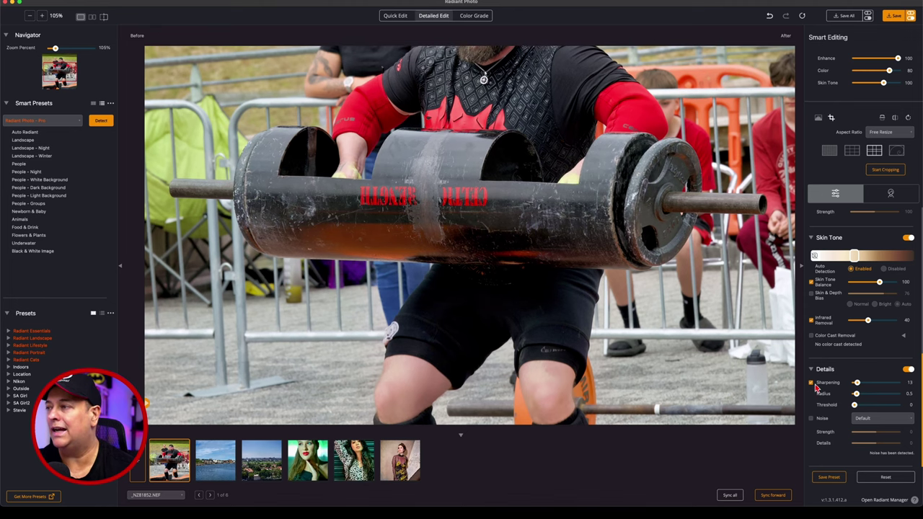
{"action": "left_click", "coordinate": [811, 383]}
Step: Enable Noise reduction with the Default setting and turn Sharpening back on with amount 3 and radius 0.2
{"action": "scroll", "coordinate": [832, 410], "scroll_direction": "up", "scroll_amount": 4}
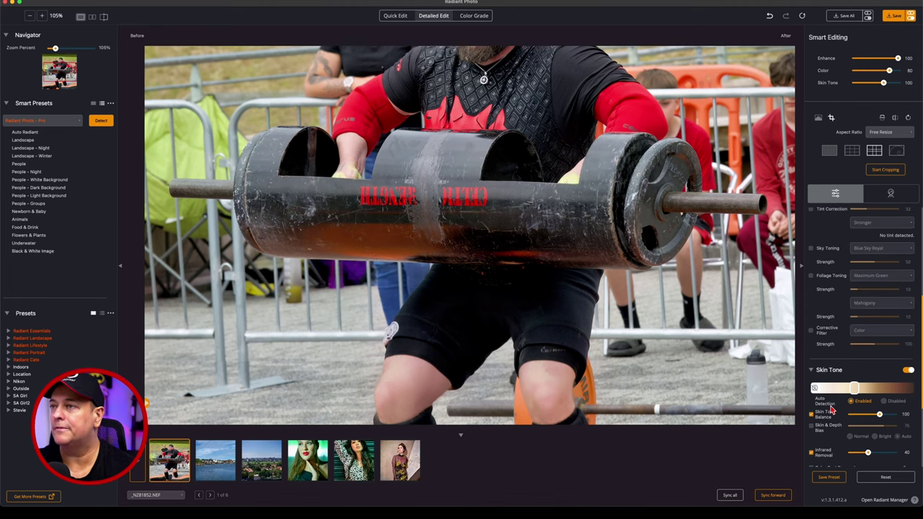
{"action": "scroll", "coordinate": [462, 249], "scroll_direction": "up", "scroll_amount": 5}
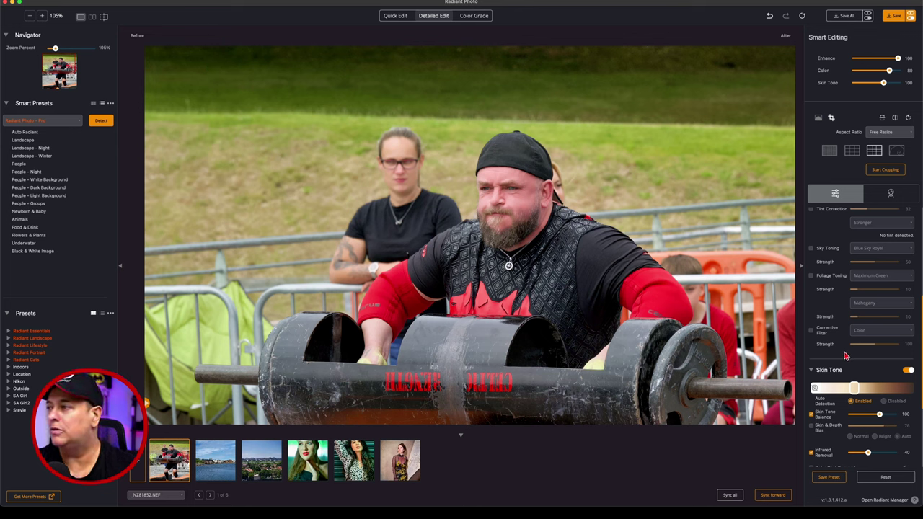
{"action": "scroll", "coordinate": [837, 422], "scroll_direction": "down", "scroll_amount": 3}
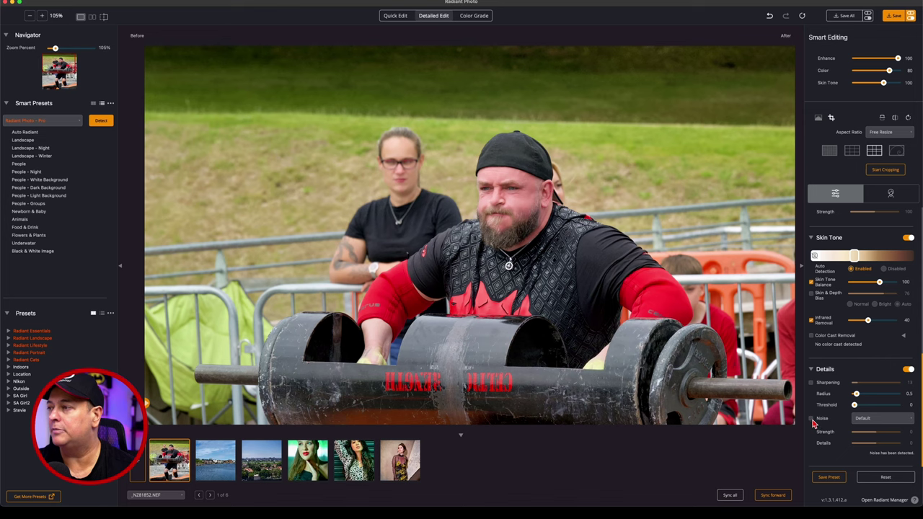
{"action": "left_click", "coordinate": [811, 419]}
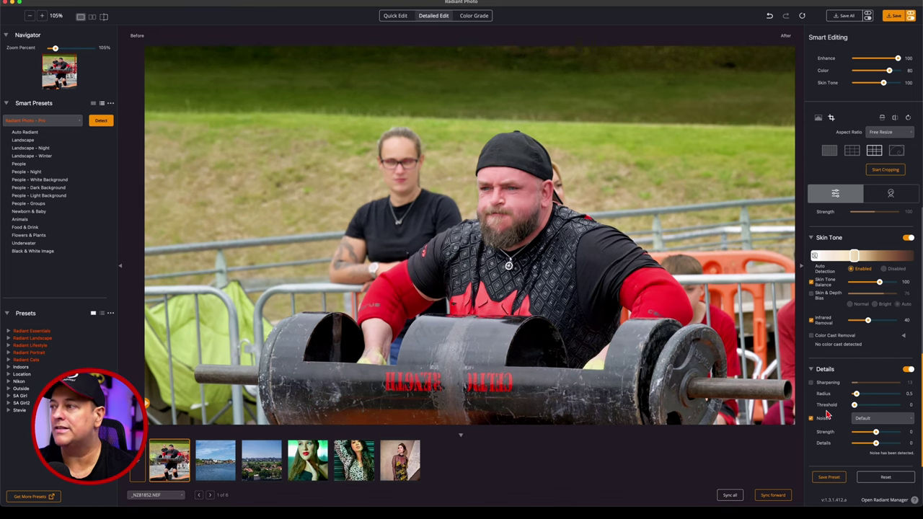
{"action": "left_click", "coordinate": [812, 383]}
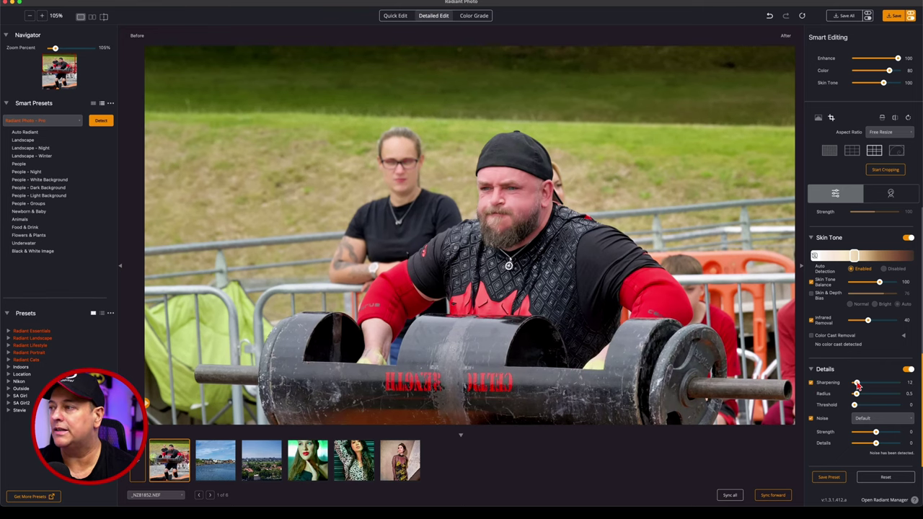
{"action": "left_click_drag", "start_coordinate": [858, 384], "coordinate": [857, 385]}
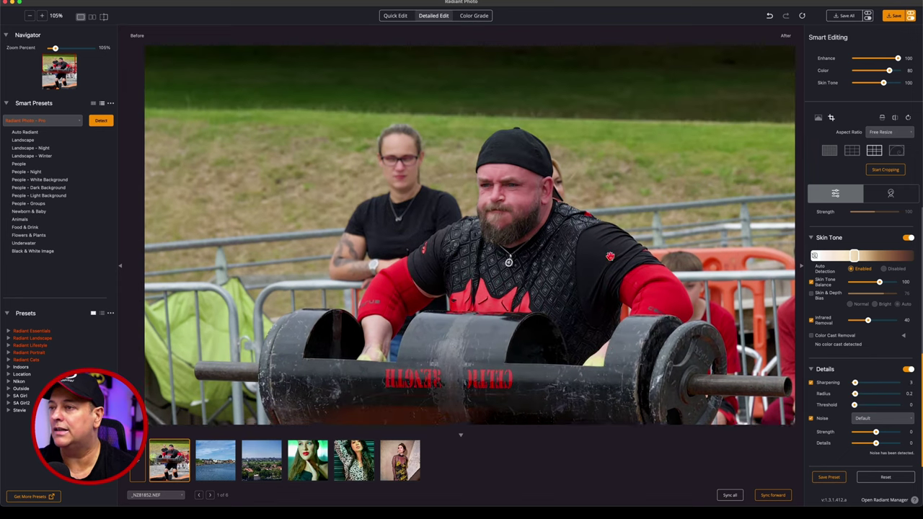
Step: Compare the strongman photo with its original up close and return to a 55% view of the whole image
{"action": "left_click_drag", "start_coordinate": [610, 359], "coordinate": [622, 316]}
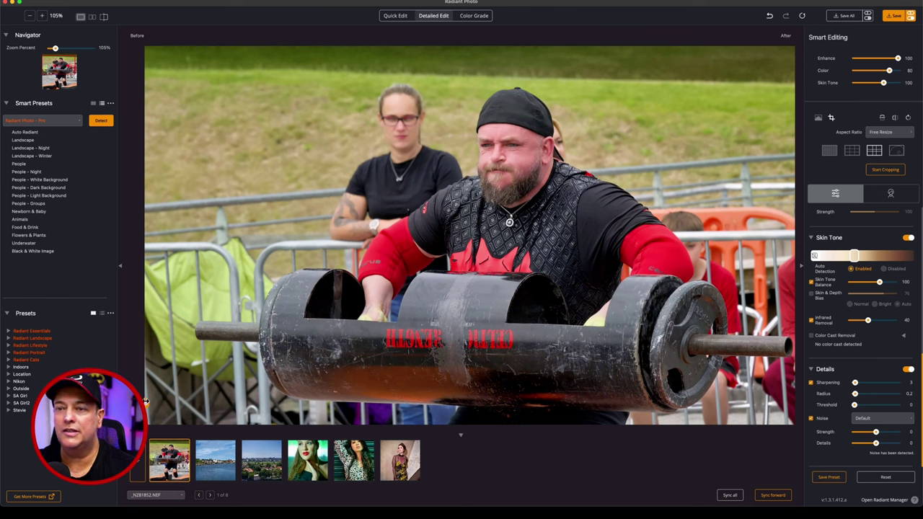
{"action": "mouse_move", "coordinate": [146, 402]}
{"action": "left_mouse_down"}
{"action": "mouse_move", "coordinate": [517, 401]}
{"action": "mouse_move", "coordinate": [145, 402]}
{"action": "left_mouse_up"}
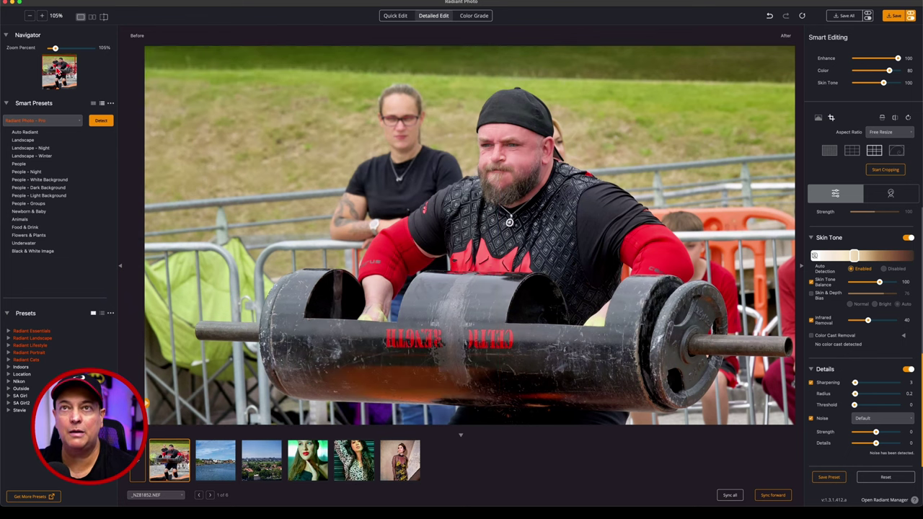
{"action": "left_click_drag", "start_coordinate": [54, 49], "coordinate": [52, 48]}
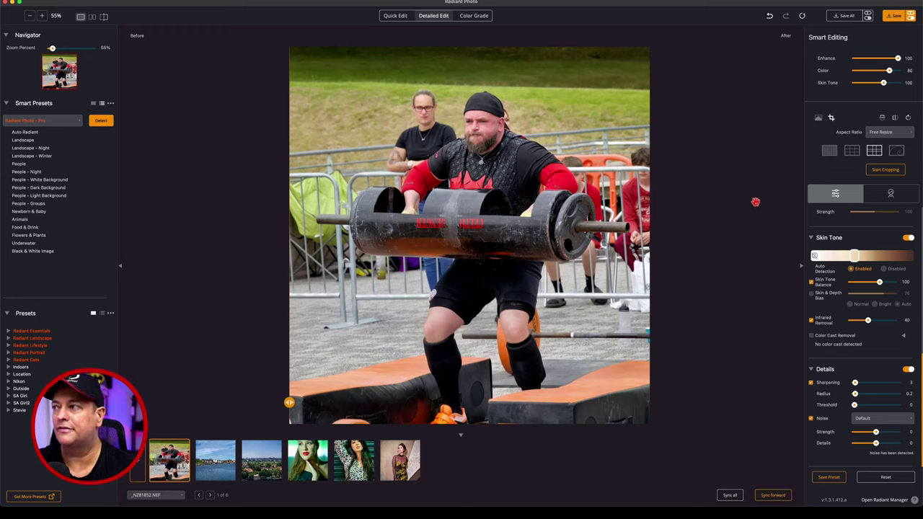
Step: Look over the portrait retouching settings and the Color Grade Selective Color, Graduated Filter and Finishing Tools
{"action": "scroll", "coordinate": [834, 247], "scroll_direction": "up", "scroll_amount": 3}
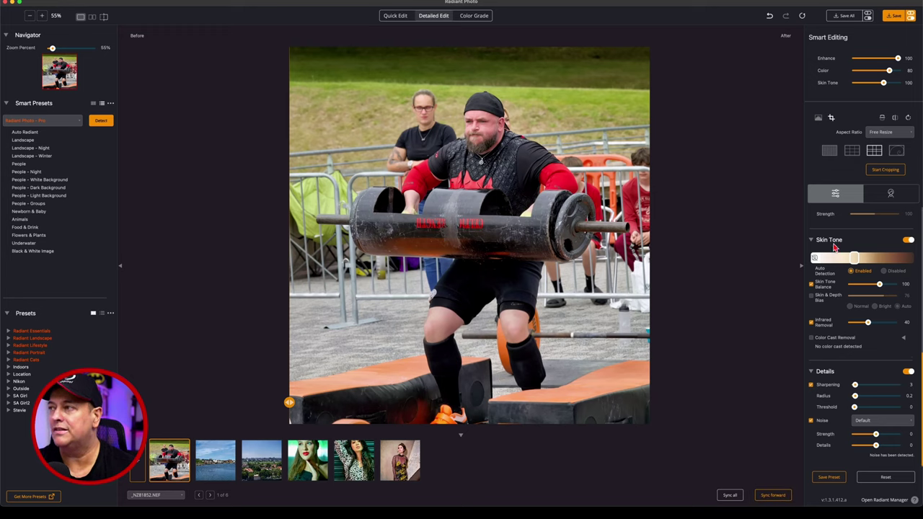
{"action": "left_click", "coordinate": [892, 193]}
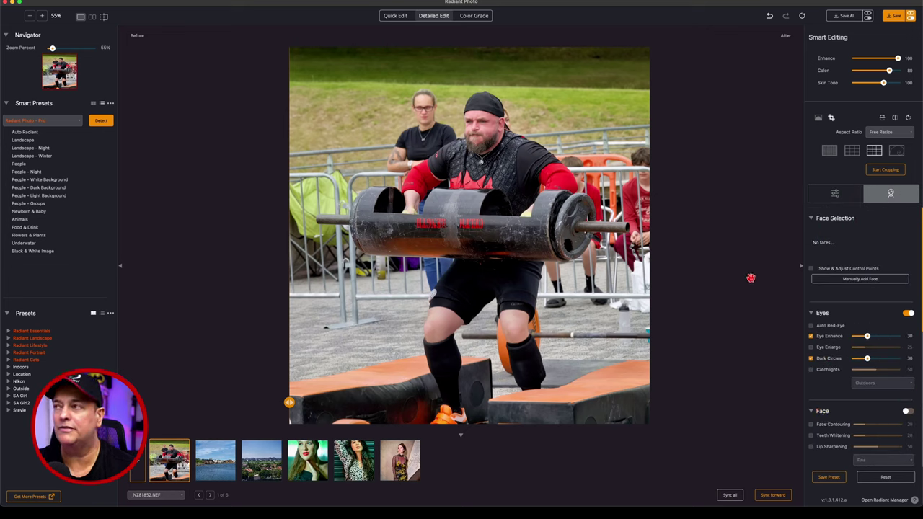
{"action": "left_click", "coordinate": [478, 16]}
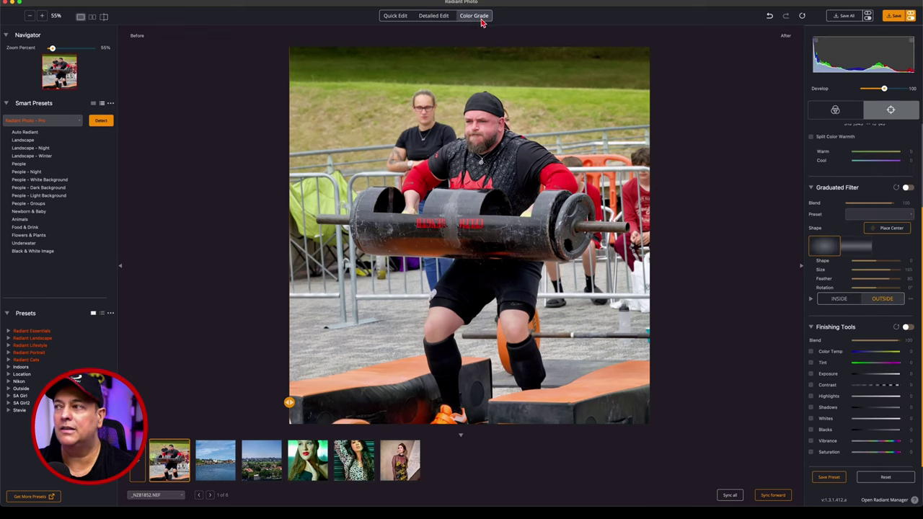
{"action": "scroll", "coordinate": [847, 277], "scroll_direction": "up", "scroll_amount": 3}
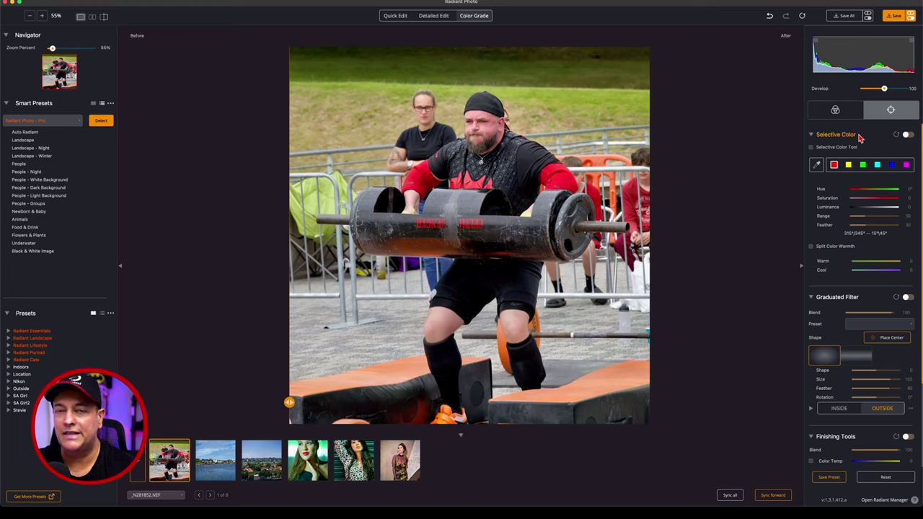
{"action": "scroll", "coordinate": [858, 325], "scroll_direction": "down", "scroll_amount": 3}
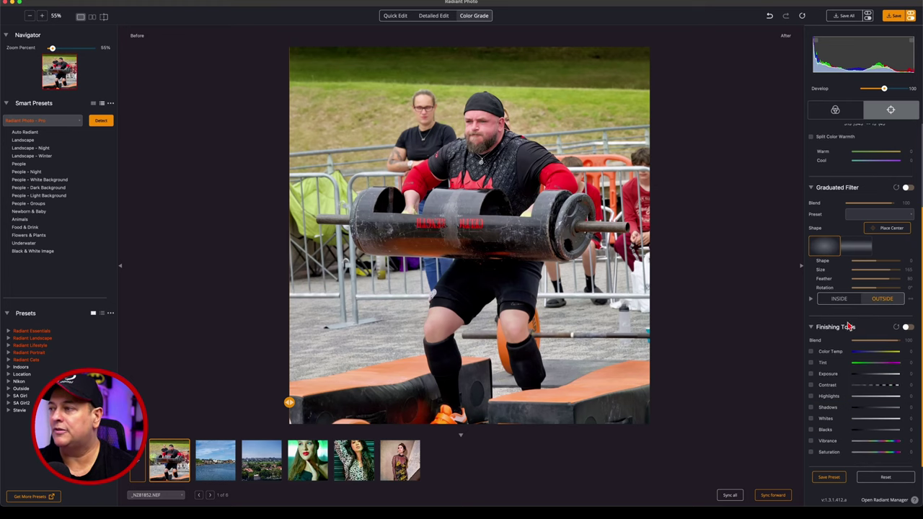
{"action": "scroll", "coordinate": [854, 329], "scroll_direction": "up", "scroll_amount": 3}
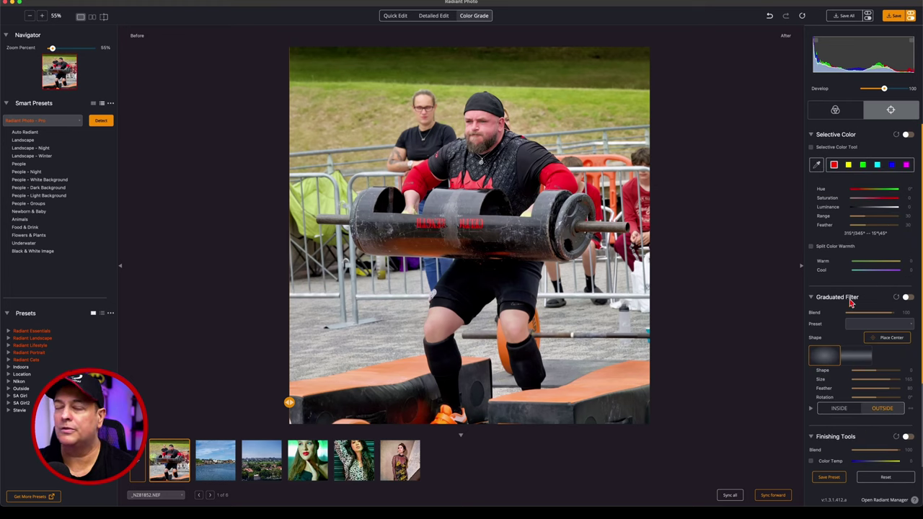
Step: Browse the Vintage and Color Film Stocks looks available for color grading
{"action": "left_click", "coordinate": [835, 111]}
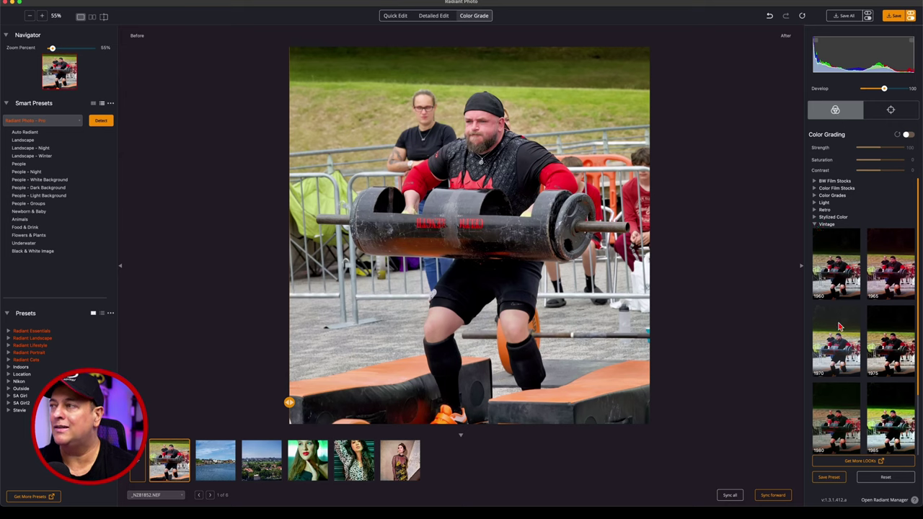
{"action": "scroll", "coordinate": [840, 327], "scroll_direction": "down", "scroll_amount": 2}
{"action": "scroll", "coordinate": [821, 206], "scroll_direction": "up", "scroll_amount": 2}
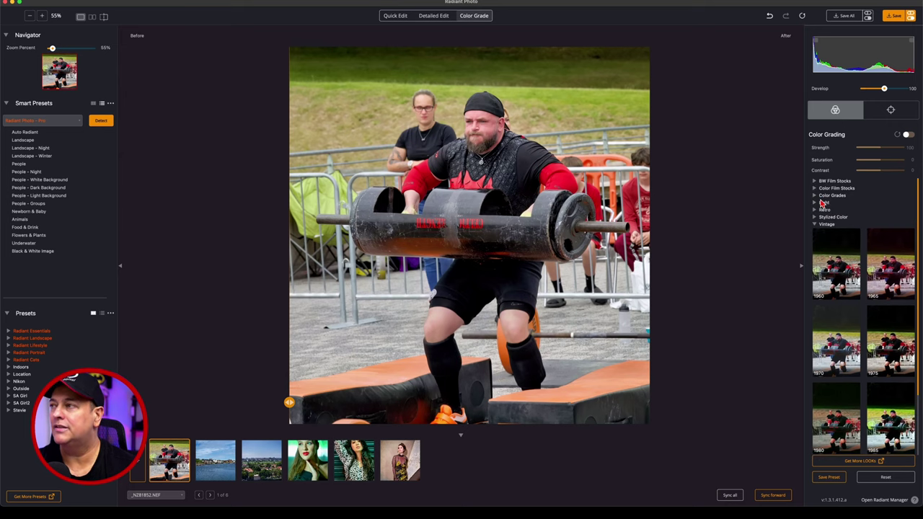
{"action": "left_click", "coordinate": [816, 224]}
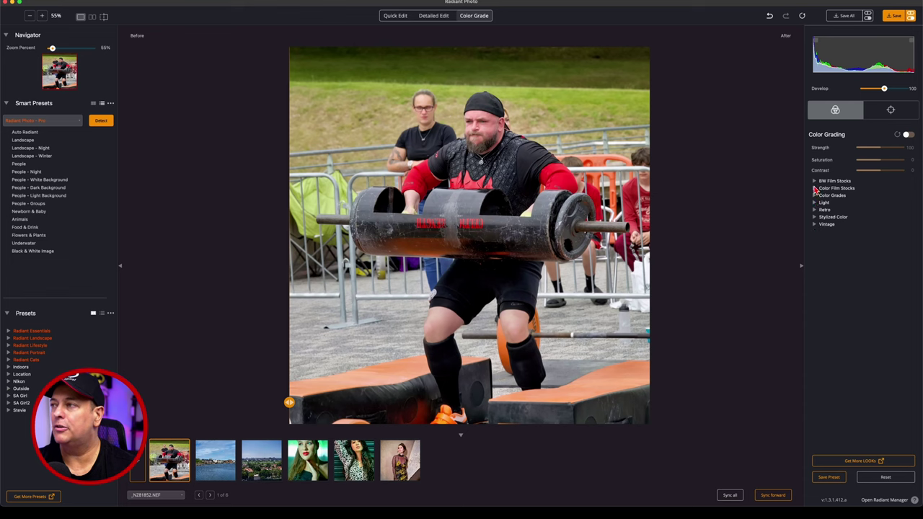
{"action": "left_click", "coordinate": [816, 188]}
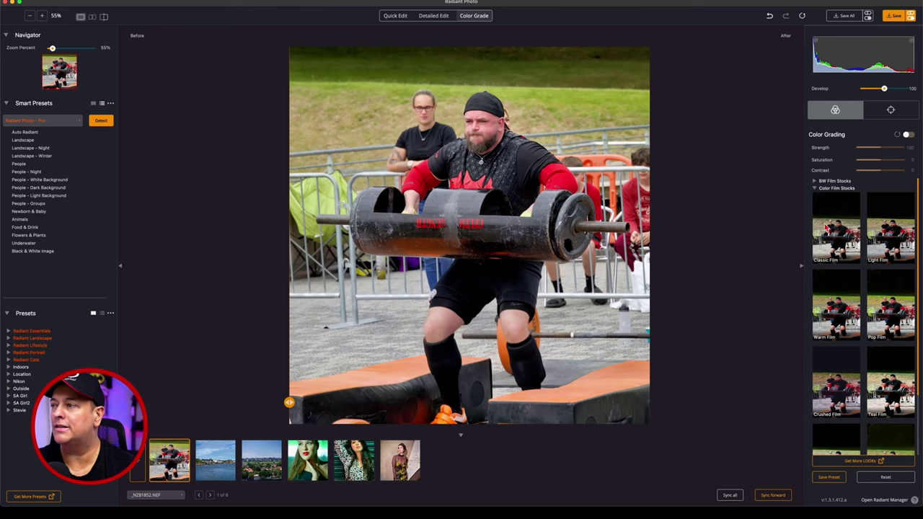
{"action": "scroll", "coordinate": [848, 309], "scroll_direction": "down", "scroll_amount": 2}
{"action": "scroll", "coordinate": [848, 309], "scroll_direction": "up", "scroll_amount": 2}
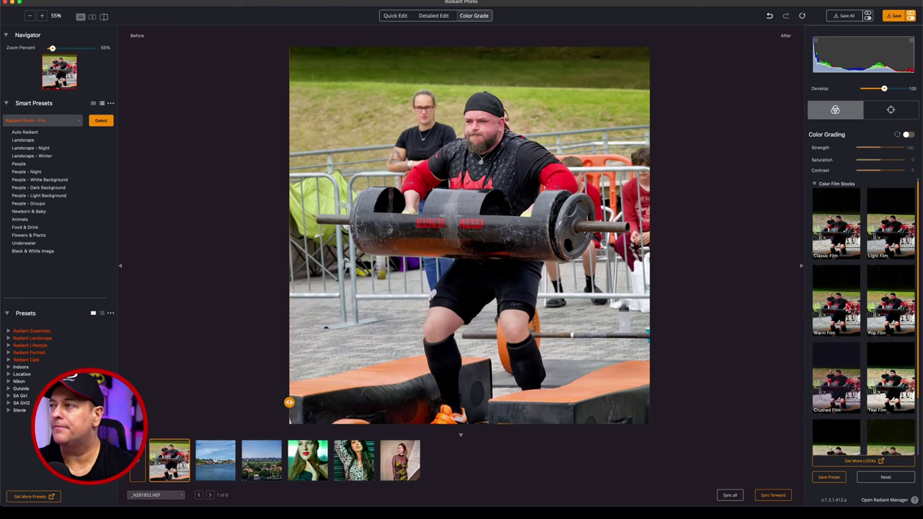
{"action": "left_click", "coordinate": [816, 189]}
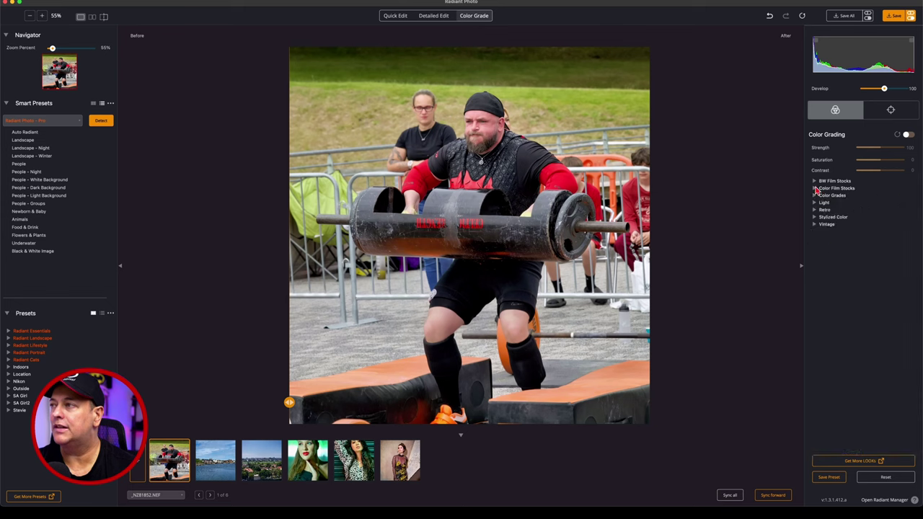
Step: Apply the Red Trace look from Color Grades, set its strength to 49 and compare it with the original
{"action": "left_click", "coordinate": [815, 196]}
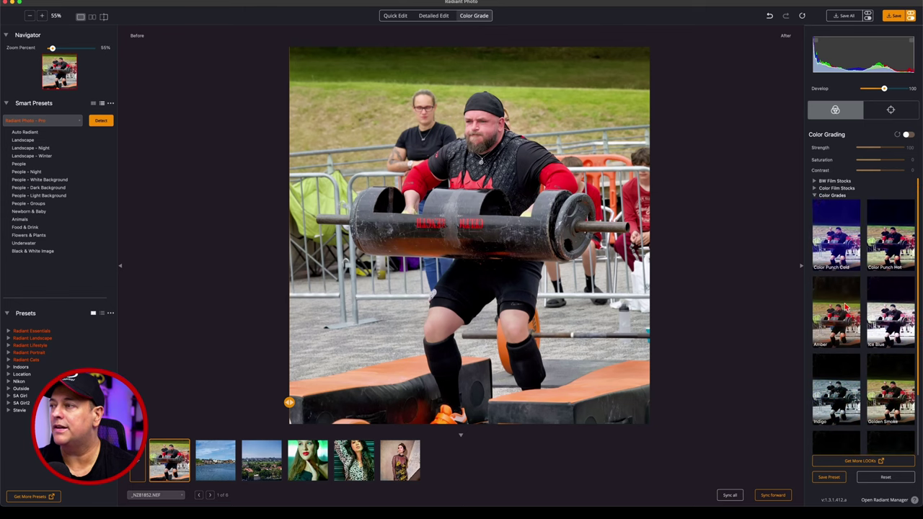
{"action": "scroll", "coordinate": [847, 308], "scroll_direction": "down", "scroll_amount": 2}
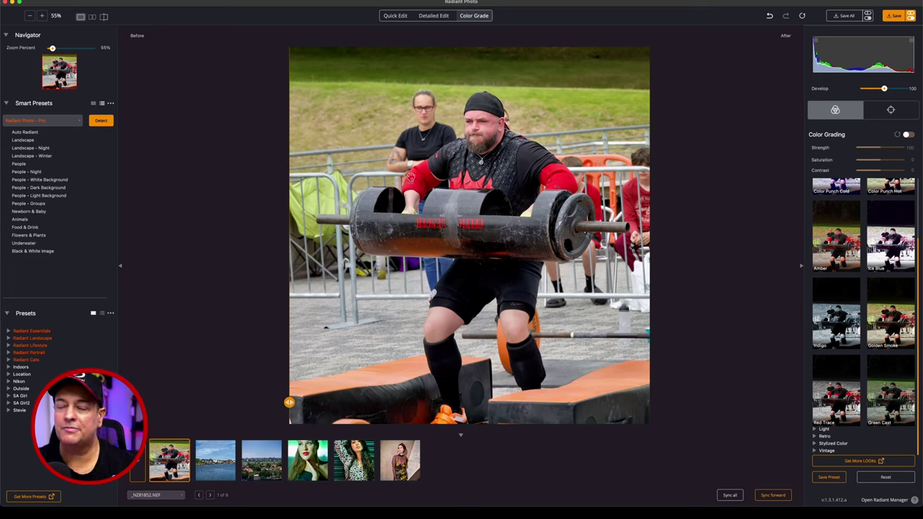
{"action": "left_click", "coordinate": [835, 405]}
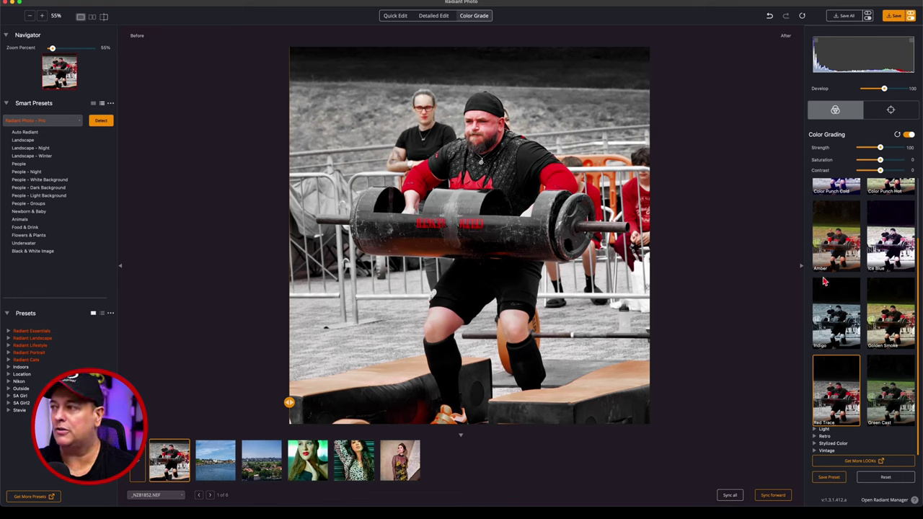
{"action": "scroll", "coordinate": [824, 280], "scroll_direction": "up", "scroll_amount": 3}
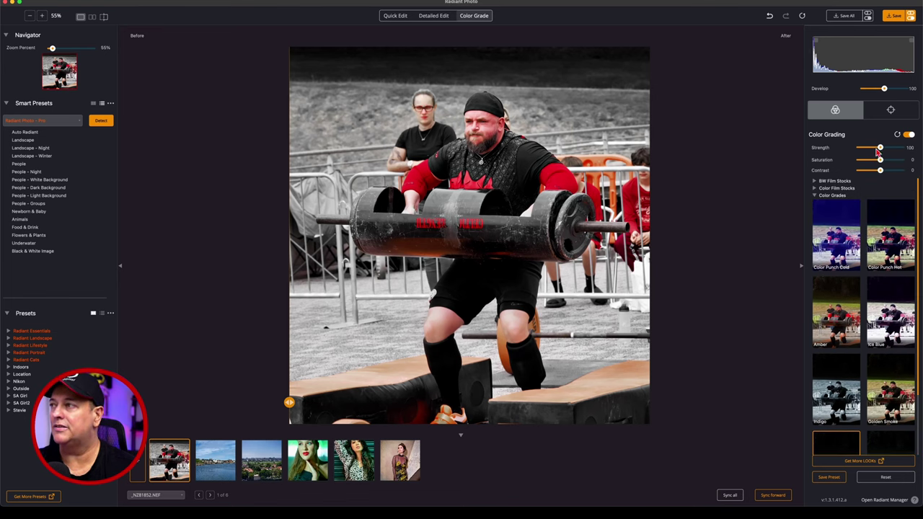
{"action": "left_click_drag", "start_coordinate": [880, 148], "coordinate": [870, 149]}
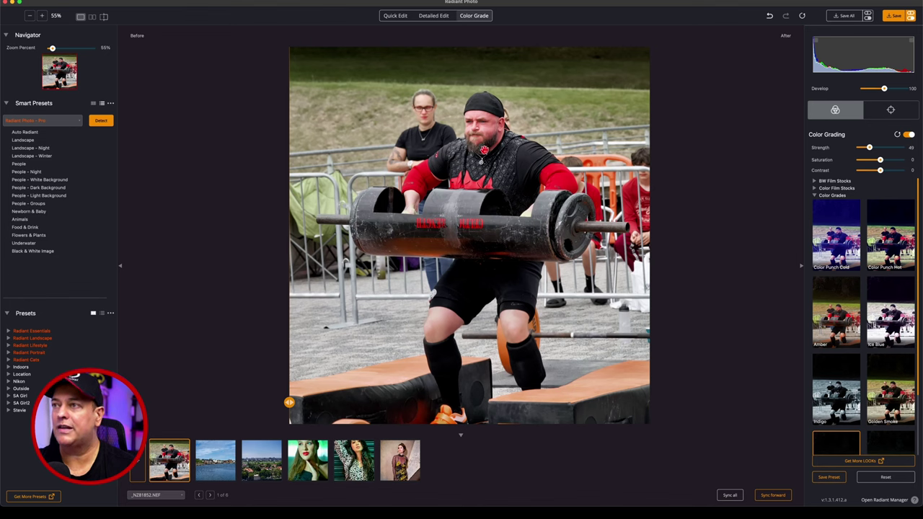
{"action": "left_click_drag", "start_coordinate": [289, 403], "coordinate": [210, 392]}
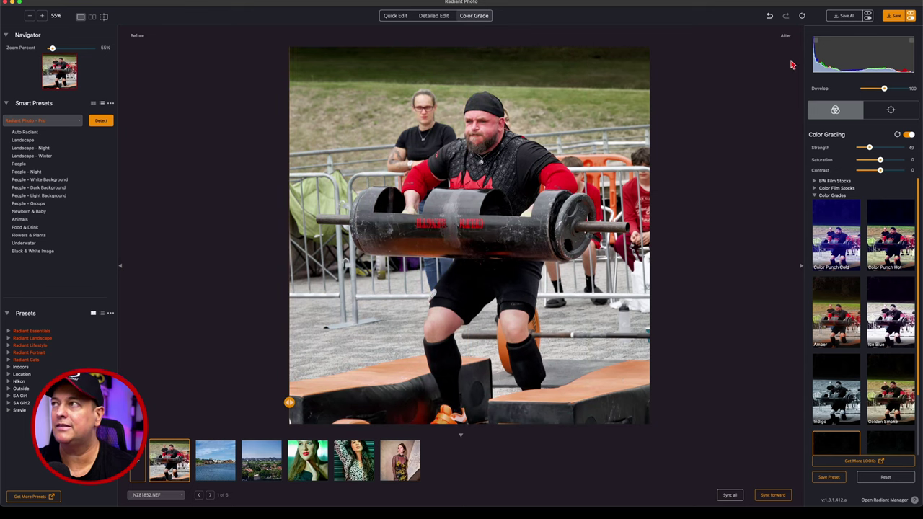
Step: Save the photo to the Desktop as a TIFF with the custom name ending "-obipixel-" and move on to the next photo
{"action": "left_click", "coordinate": [906, 18]}
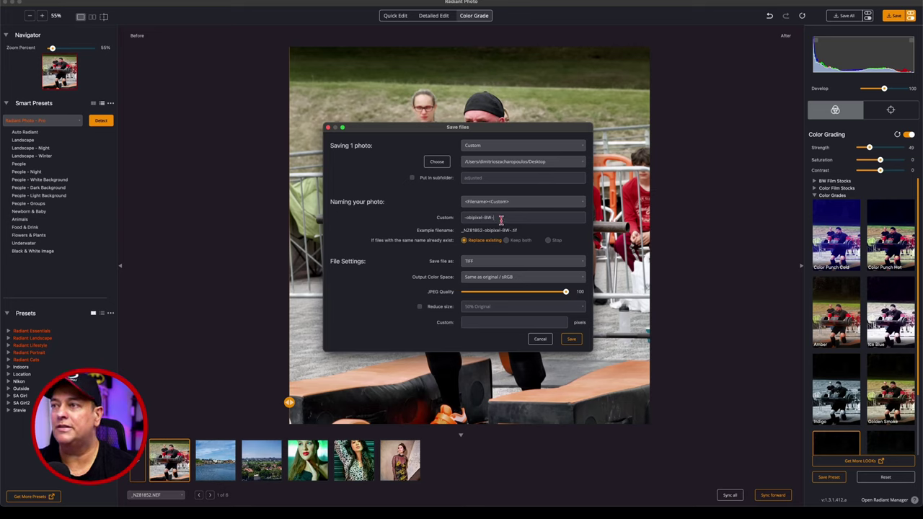
{"action": "key", "text": "BackSpace"}
{"action": "key", "text": "BackSpace"}
{"action": "key", "text": "BackSpace"}
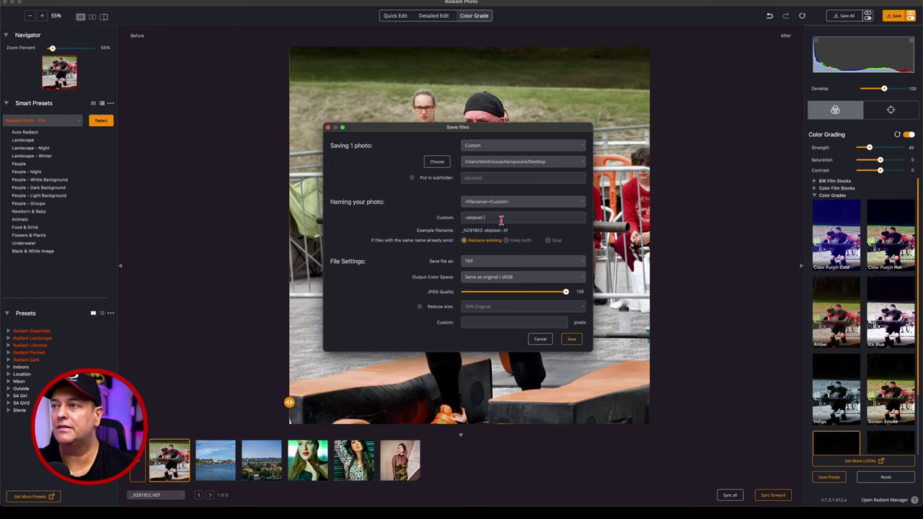
{"action": "left_click", "coordinate": [574, 343]}
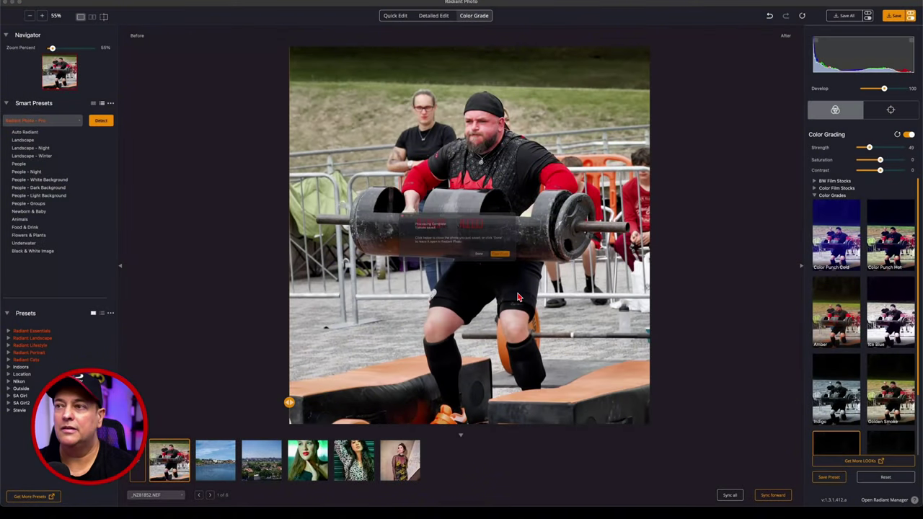
{"action": "left_click", "coordinate": [529, 264]}
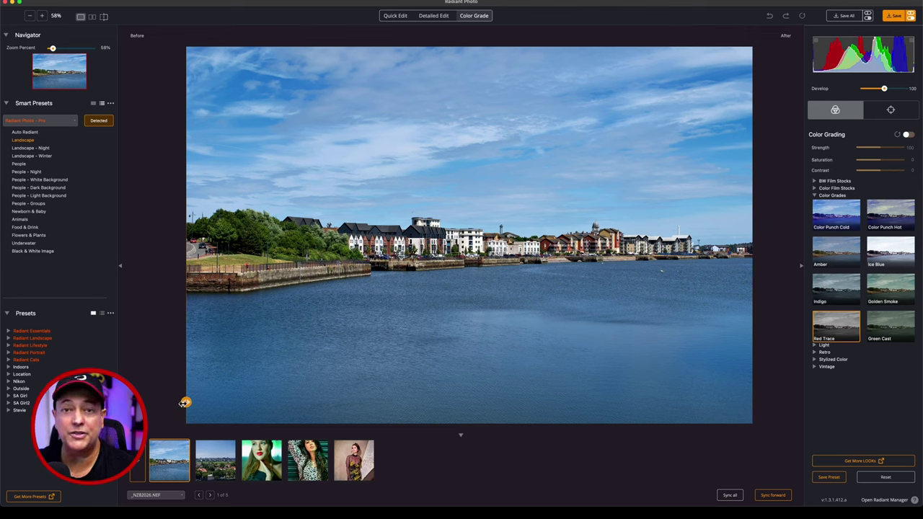
Step: Compare the waterfront photo with its original and inspect it enlarged to 112%
{"action": "left_click_drag", "start_coordinate": [185, 403], "coordinate": [752, 401]}
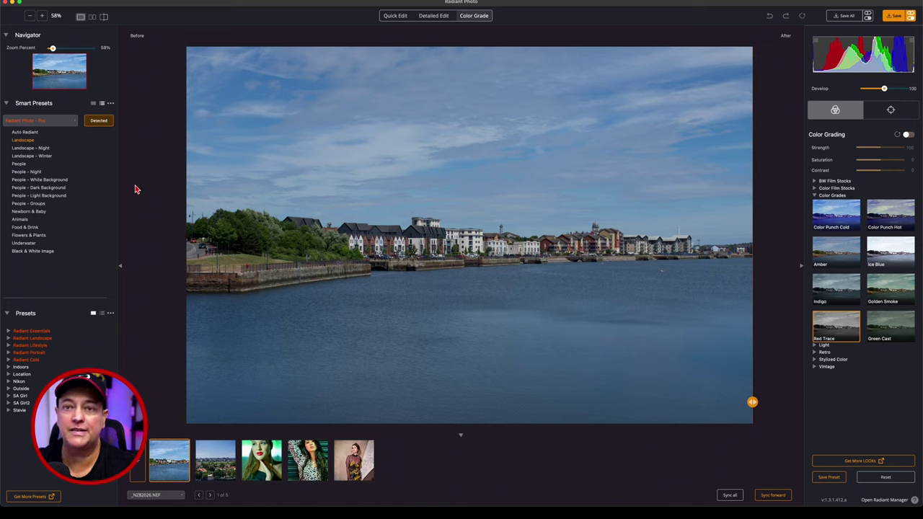
{"action": "left_click_drag", "start_coordinate": [752, 402], "coordinate": [1, 423]}
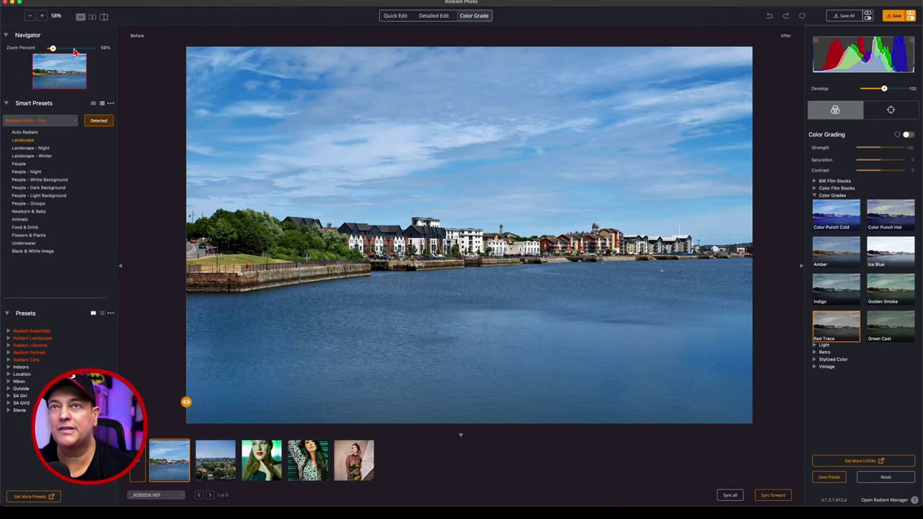
{"action": "left_click_drag", "start_coordinate": [52, 49], "coordinate": [56, 50]}
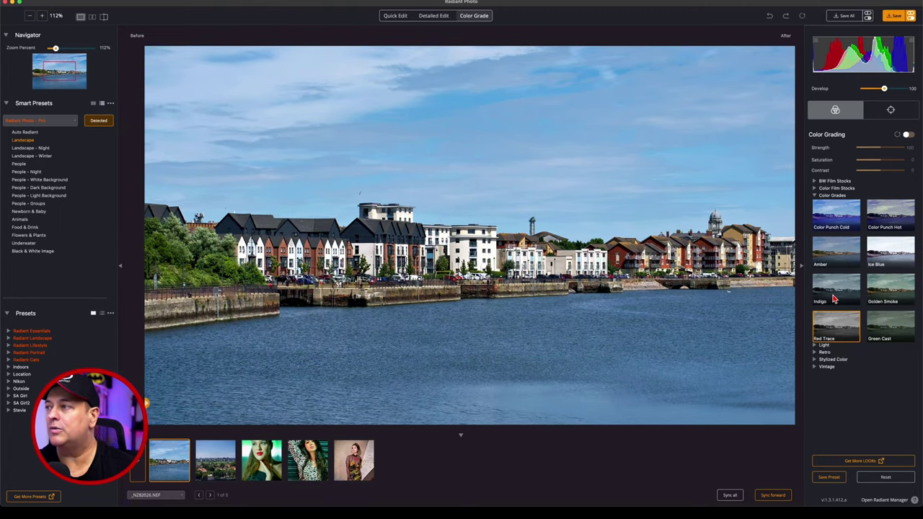
Step: Browse the BW Film Stocks, Color Film Stocks and Color Grades looks for the waterfront photo
{"action": "left_click", "coordinate": [816, 195]}
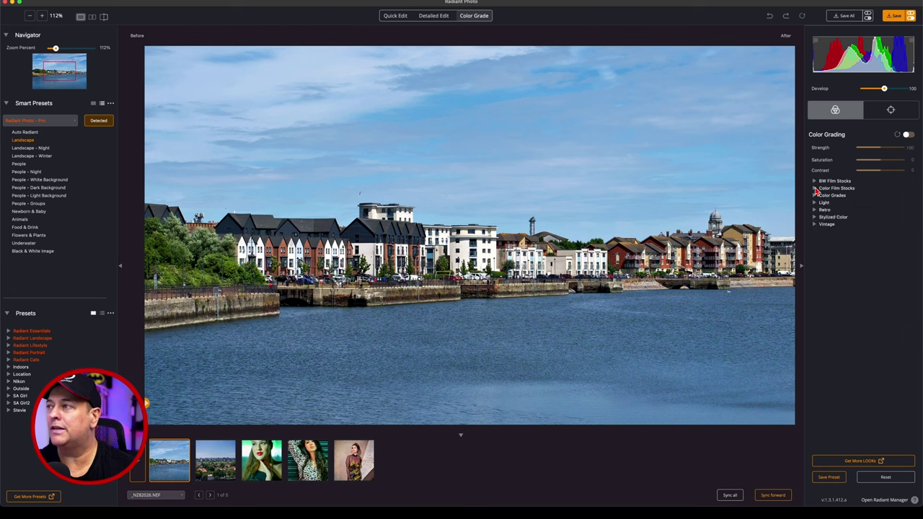
{"action": "left_click", "coordinate": [814, 181]}
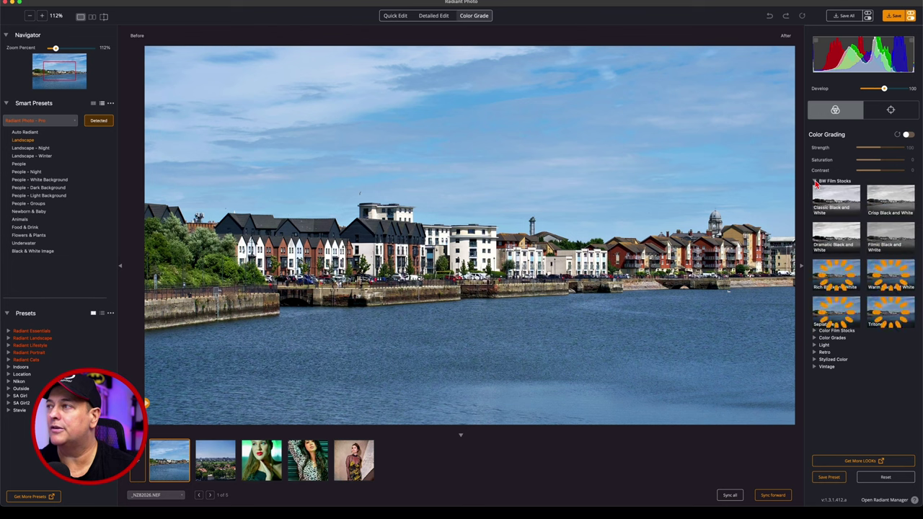
{"action": "left_click", "coordinate": [815, 331]}
{"action": "left_click", "coordinate": [816, 338]}
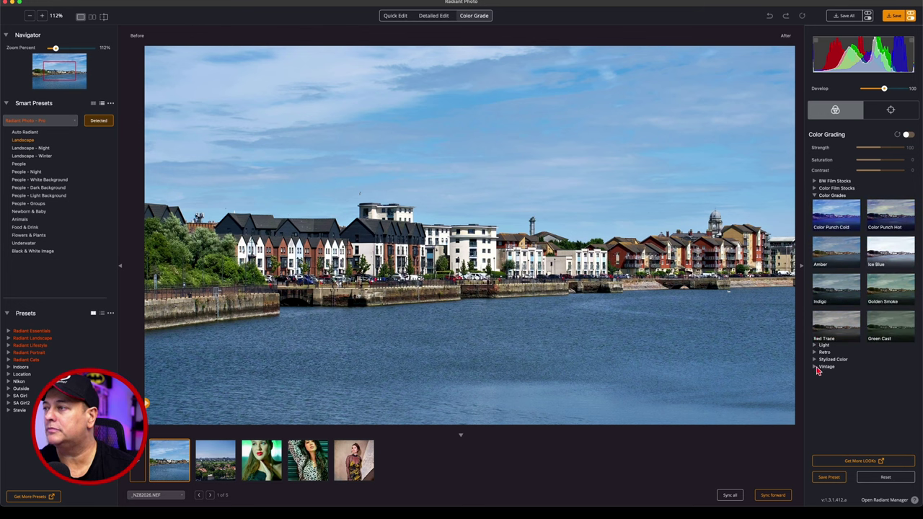
Step: Try the 1960 Vintage look on the waterfront photo, undo it and collapse the Vintage group
{"action": "left_click", "coordinate": [816, 367]}
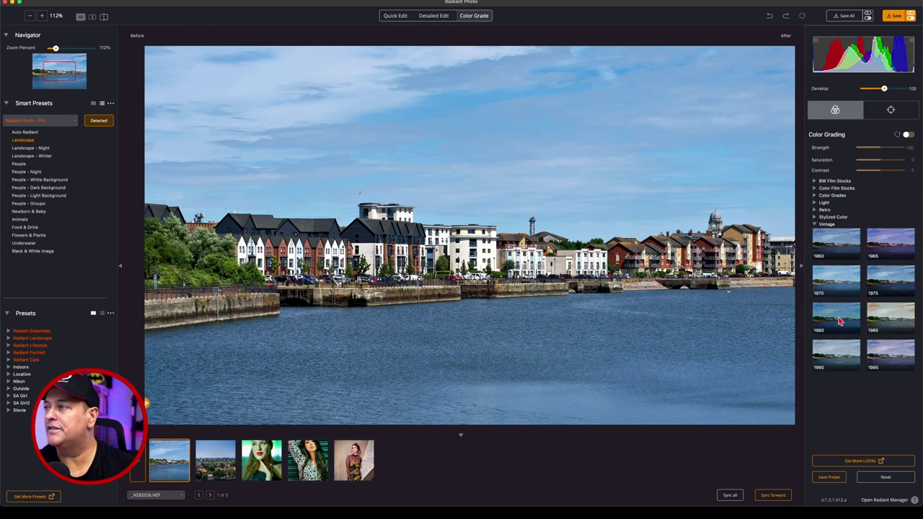
{"action": "left_click", "coordinate": [838, 252]}
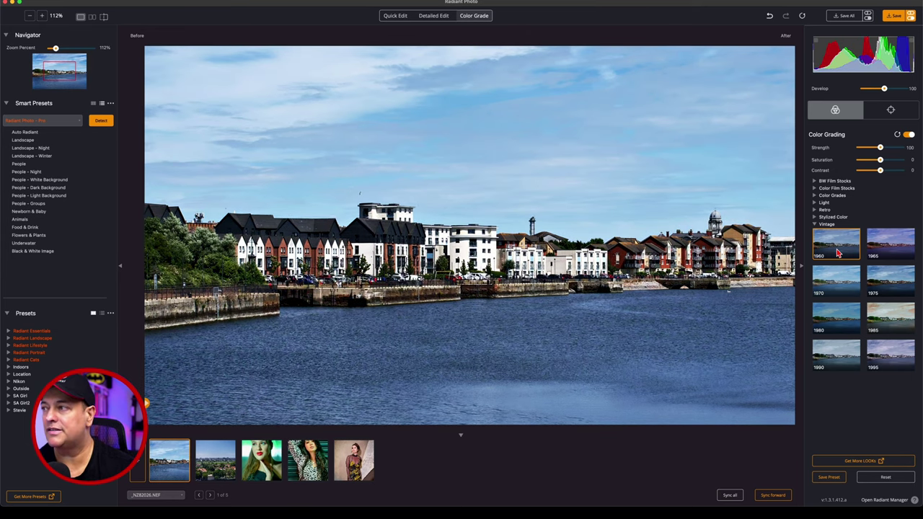
{"action": "key", "text": "super+z"}
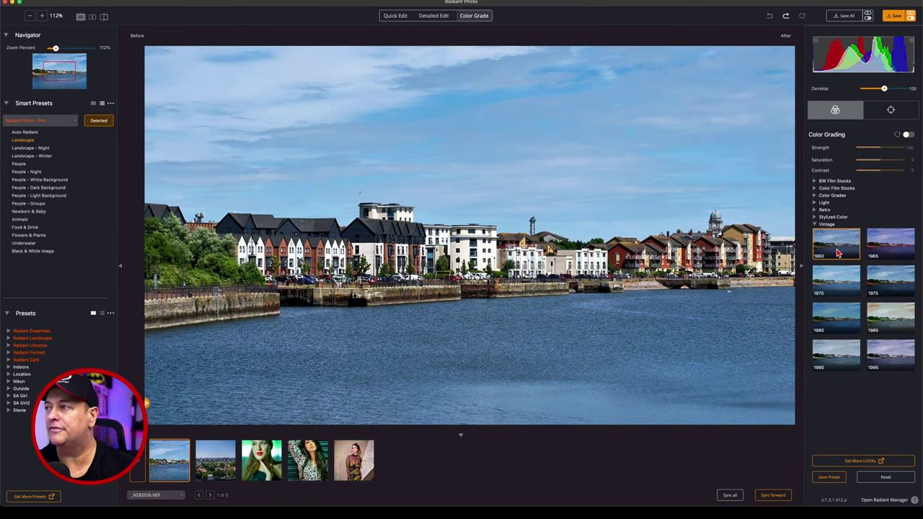
{"action": "left_click", "coordinate": [815, 225]}
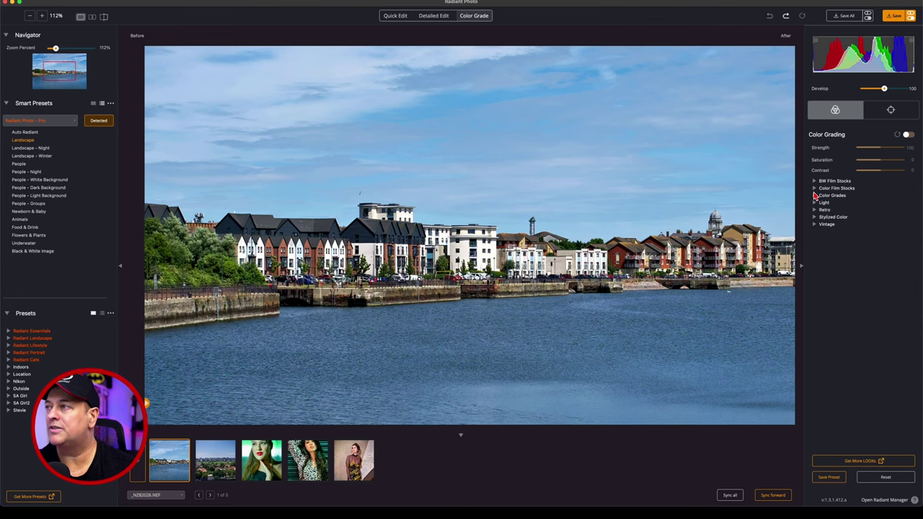
Step: Try the Classic Film look from the Color Film Stocks on the waterfront photo, undo it and collapse the group
{"action": "left_click", "coordinate": [815, 189]}
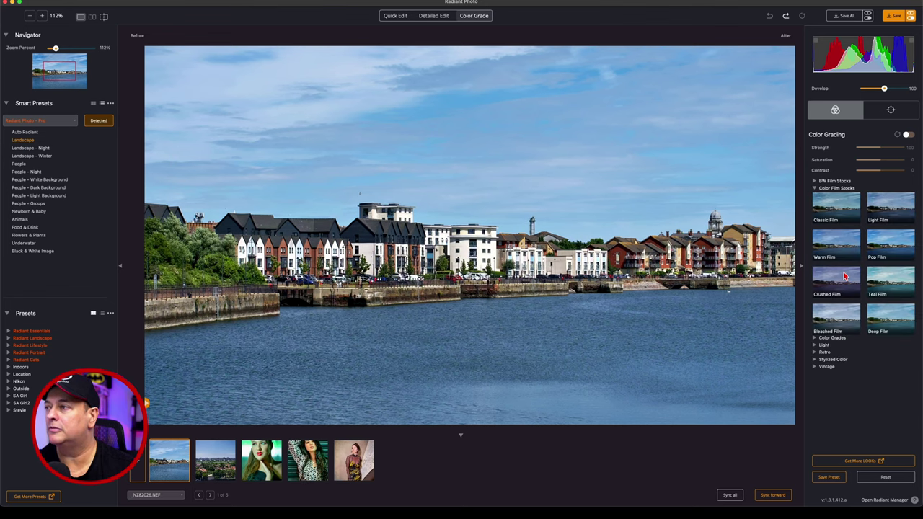
{"action": "left_click", "coordinate": [834, 209]}
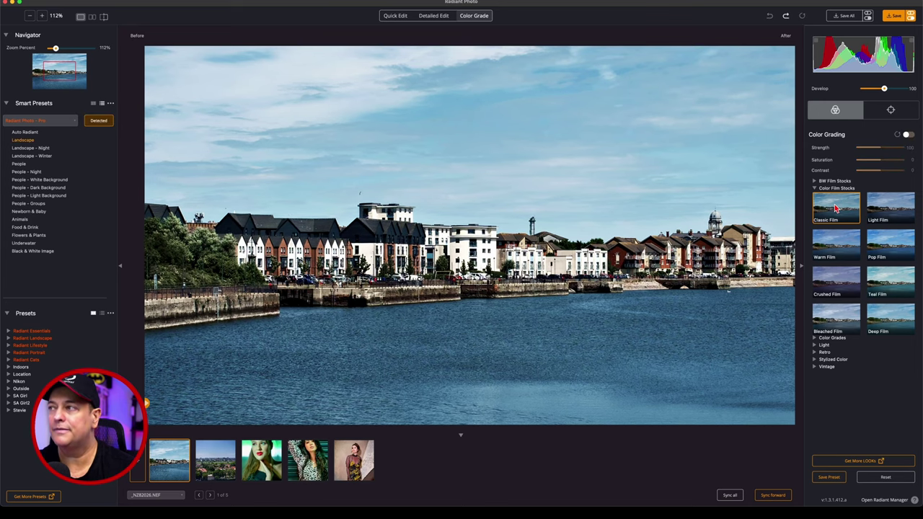
{"action": "key", "text": "super+z"}
{"action": "left_click", "coordinate": [815, 189]}
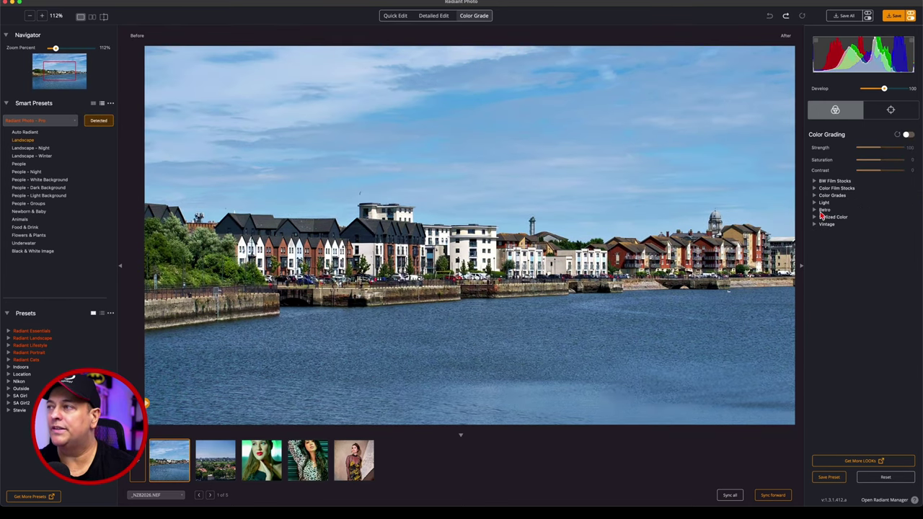
Step: Raise the waterfront photo's Exposure to 61 and enable Vibrancy at 5 in the detailed edit
{"action": "left_click", "coordinate": [437, 17]}
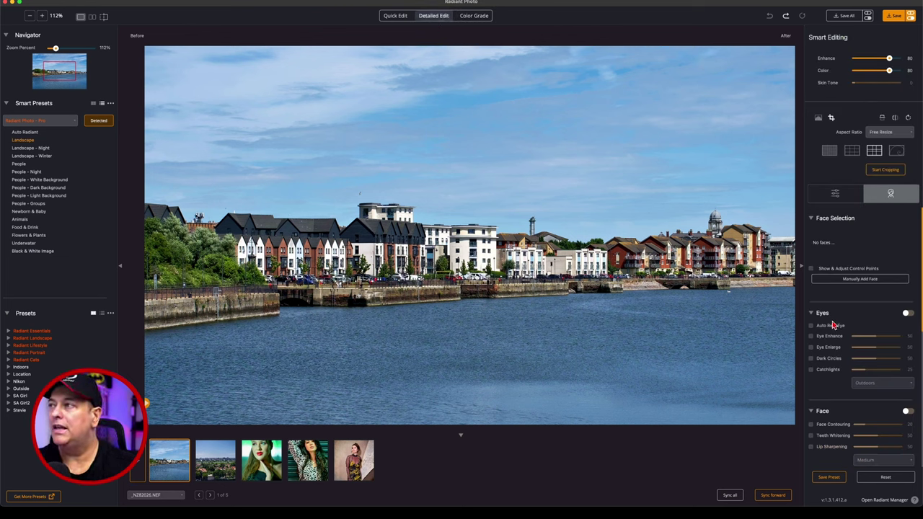
{"action": "left_click", "coordinate": [842, 199]}
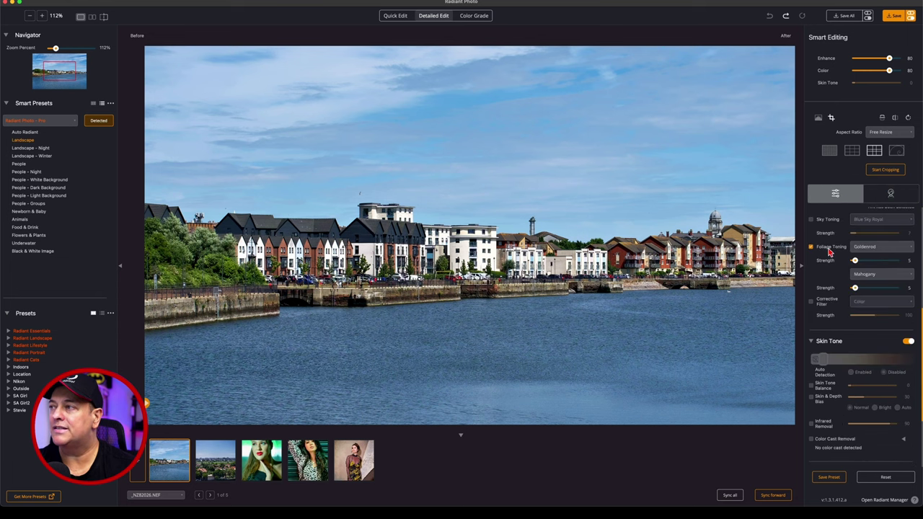
{"action": "scroll", "coordinate": [837, 232], "scroll_direction": "up", "scroll_amount": 5}
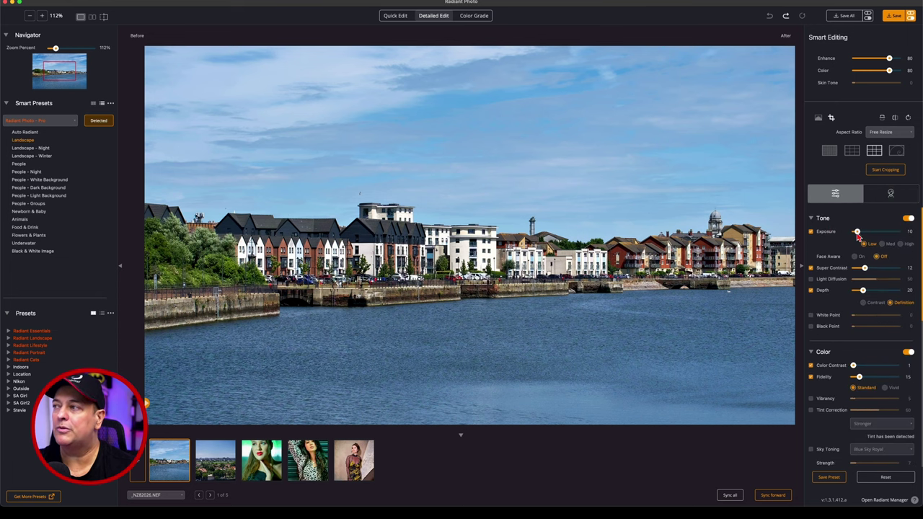
{"action": "left_click_drag", "start_coordinate": [858, 234], "coordinate": [870, 236]}
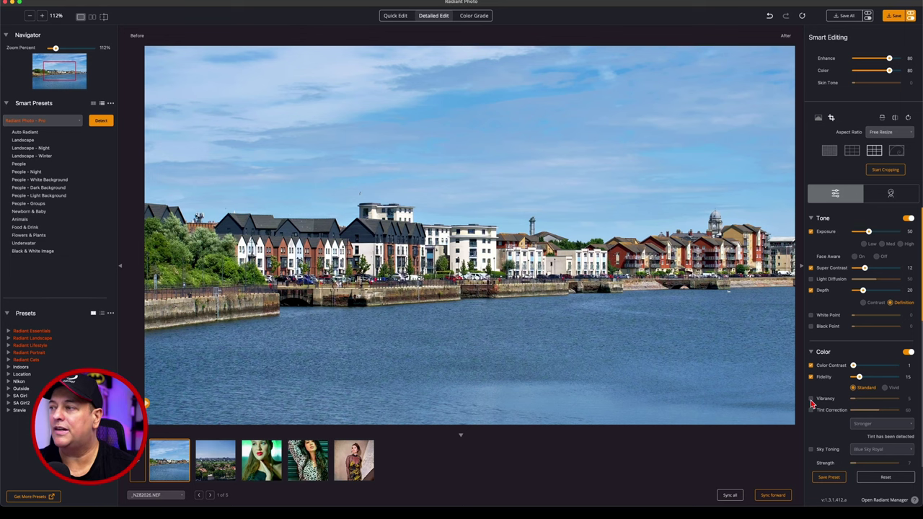
{"action": "left_click", "coordinate": [811, 400]}
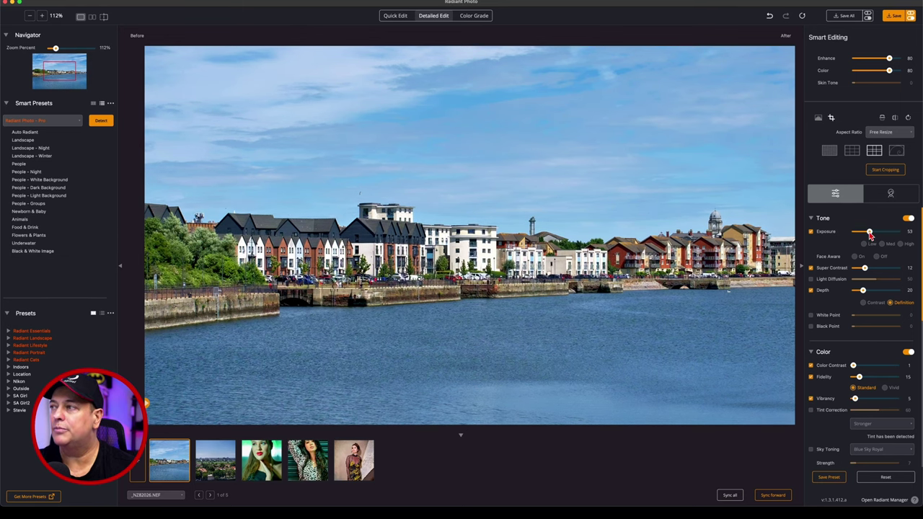
{"action": "left_click_drag", "start_coordinate": [870, 236], "coordinate": [873, 236]}
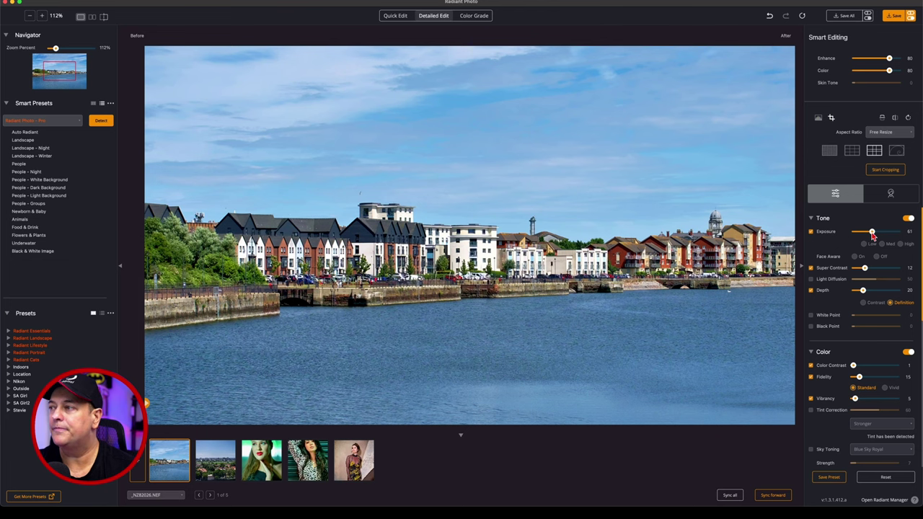
Step: Try Blue Sky Royal sky toning at strength 7 on the whole waterfront photo and switch it off again
{"action": "scroll", "coordinate": [837, 260], "scroll_direction": "down", "scroll_amount": 5}
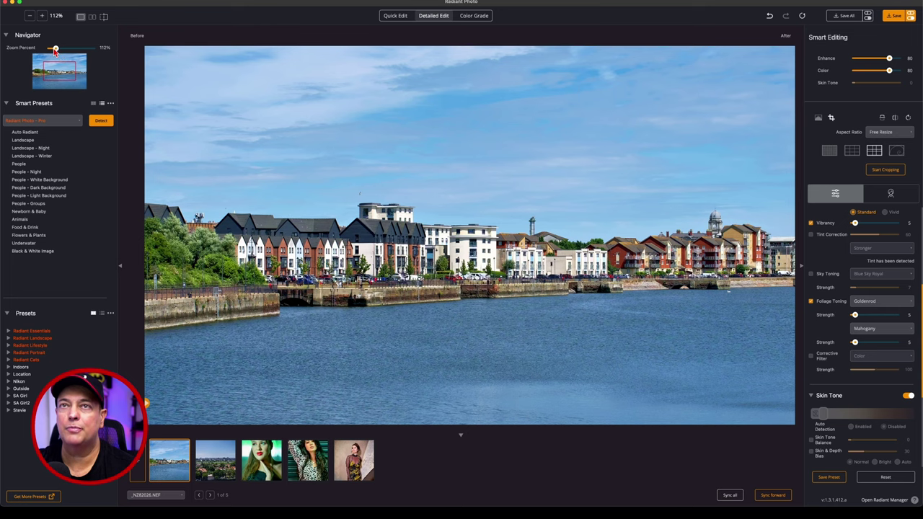
{"action": "left_click_drag", "start_coordinate": [55, 49], "coordinate": [52, 48]}
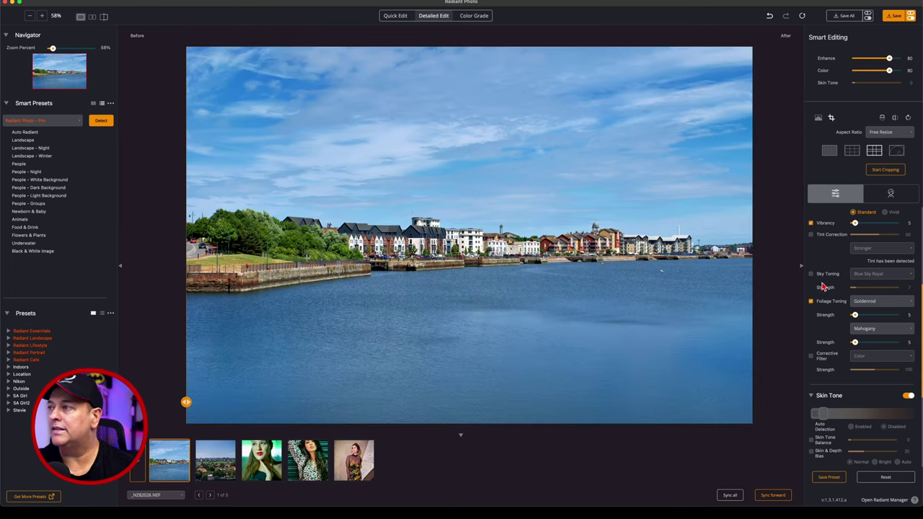
{"action": "left_click", "coordinate": [811, 275]}
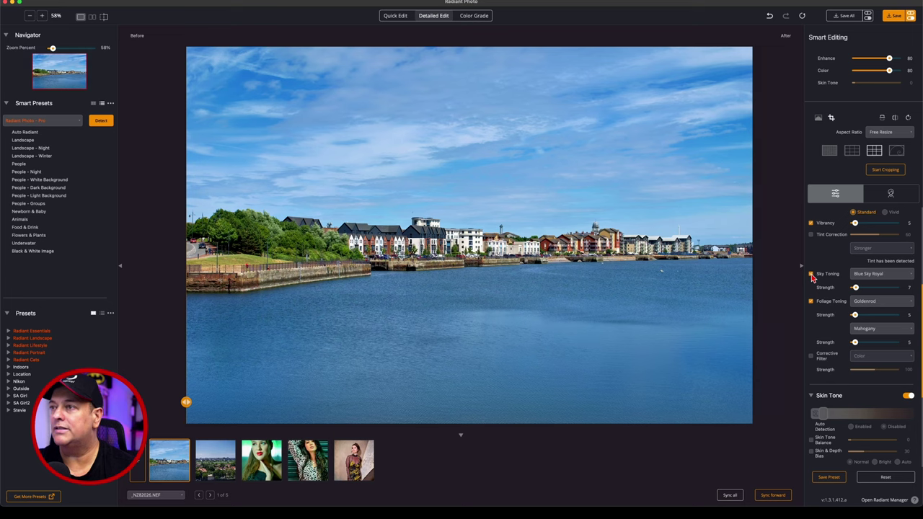
{"action": "left_click", "coordinate": [811, 274]}
{"action": "left_click", "coordinate": [811, 275]}
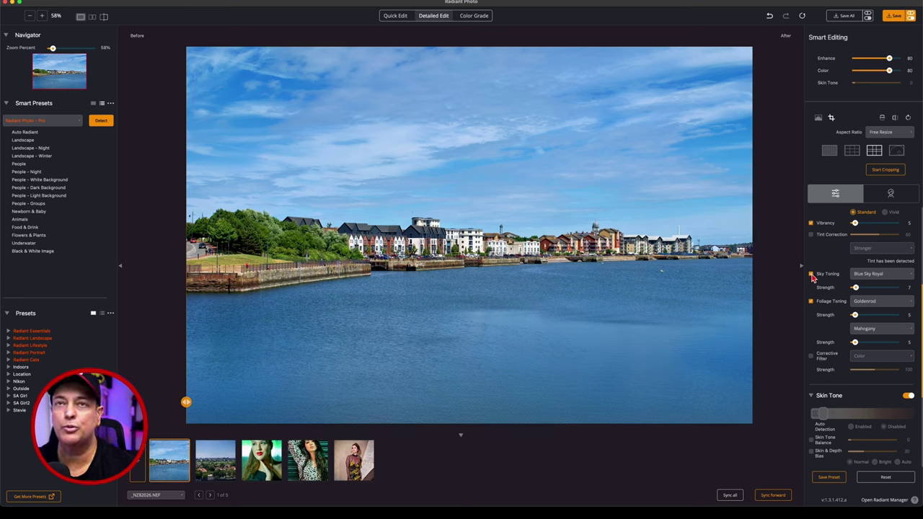
{"action": "left_click", "coordinate": [811, 275]}
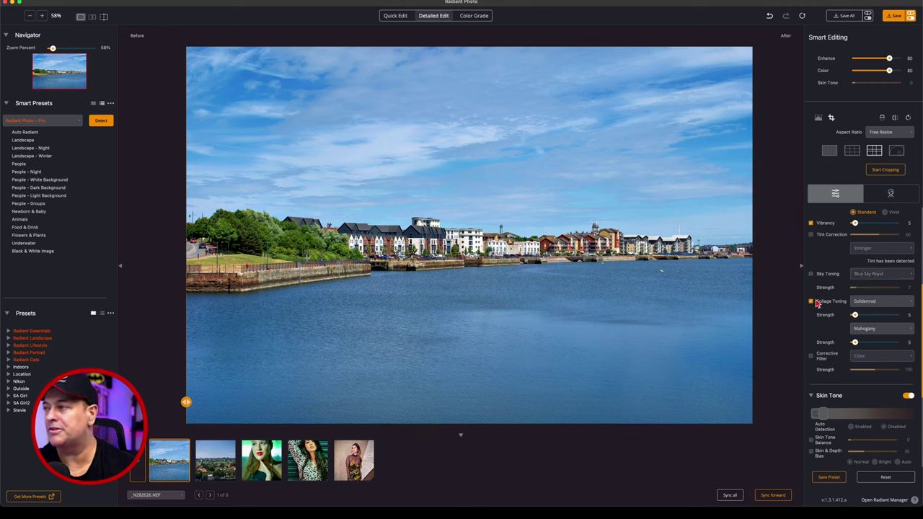
Step: Set the first foliage toning to Maximum Green and the Sharpening to 50 for the waterfront photo
{"action": "left_click", "coordinate": [870, 305]}
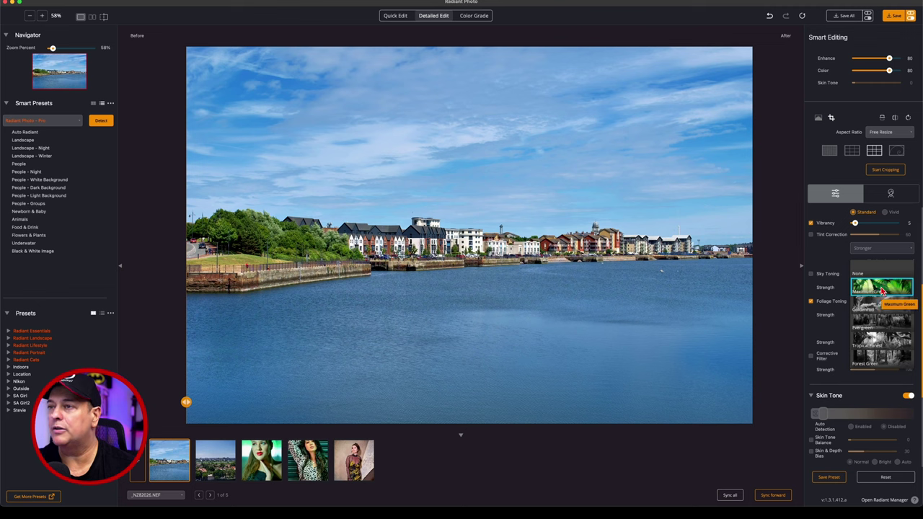
{"action": "left_click", "coordinate": [882, 291]}
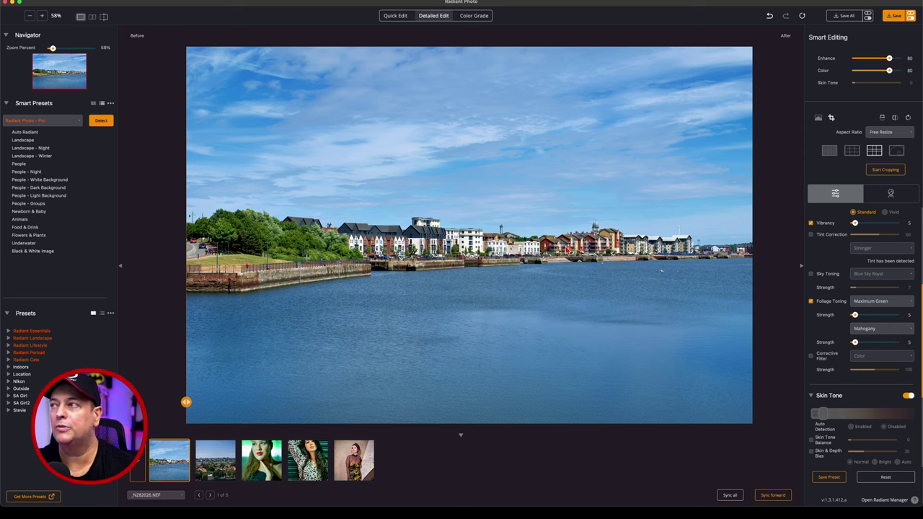
{"action": "scroll", "coordinate": [846, 334], "scroll_direction": "down", "scroll_amount": 5}
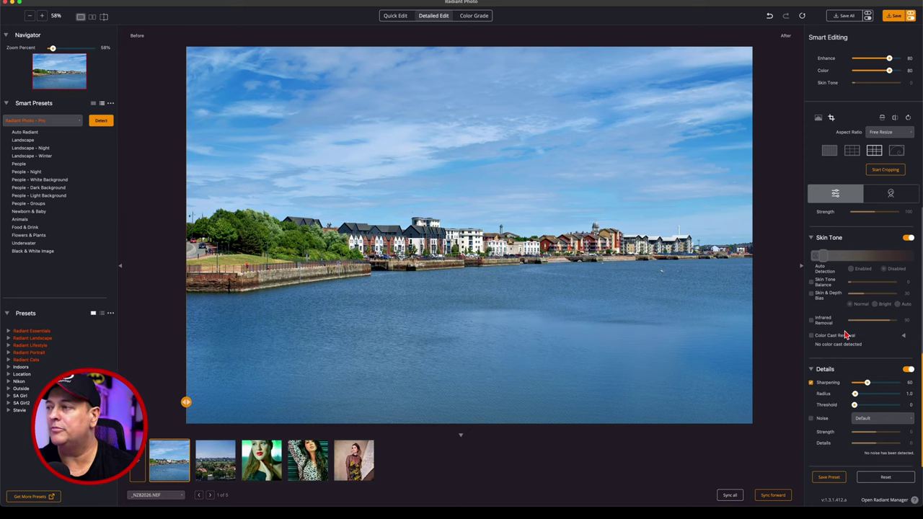
{"action": "left_click", "coordinate": [862, 383]}
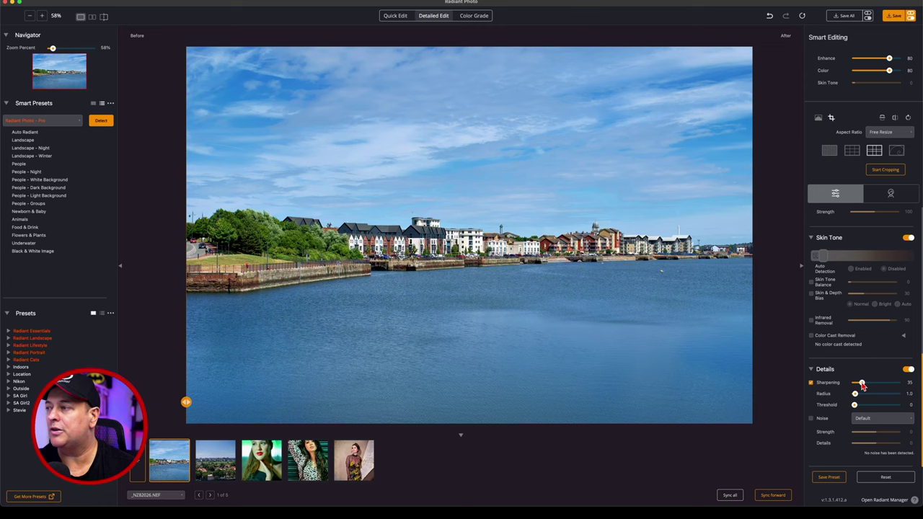
{"action": "left_click", "coordinate": [812, 419]}
{"action": "left_click", "coordinate": [811, 419]}
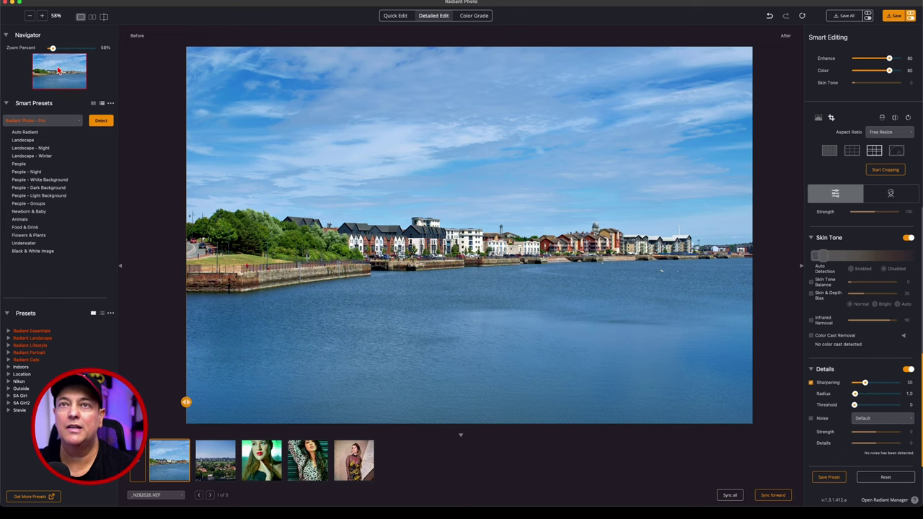
Step: Inspect the waterfront buildings at 221% with sharpening switched off and on, and return to the full view
{"action": "left_click_drag", "start_coordinate": [51, 49], "coordinate": [61, 49]}
{"action": "left_click_drag", "start_coordinate": [260, 225], "coordinate": [411, 229]}
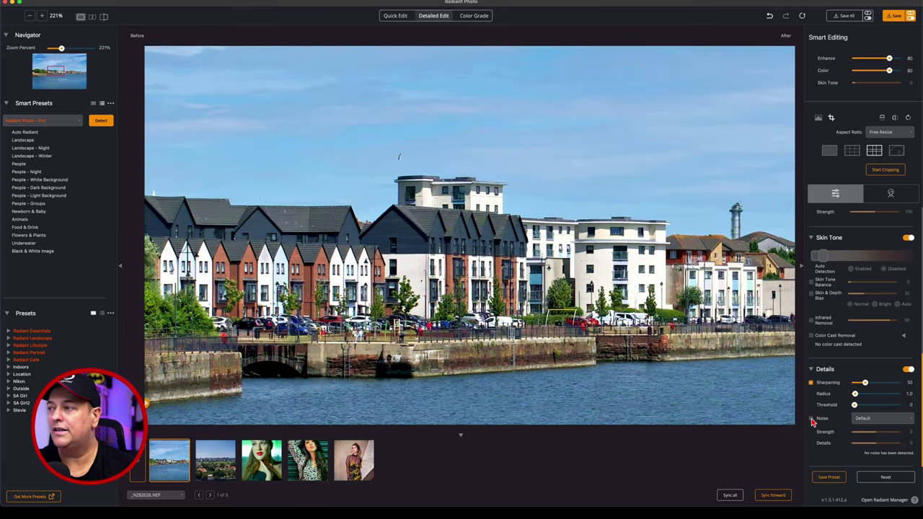
{"action": "left_click", "coordinate": [811, 384]}
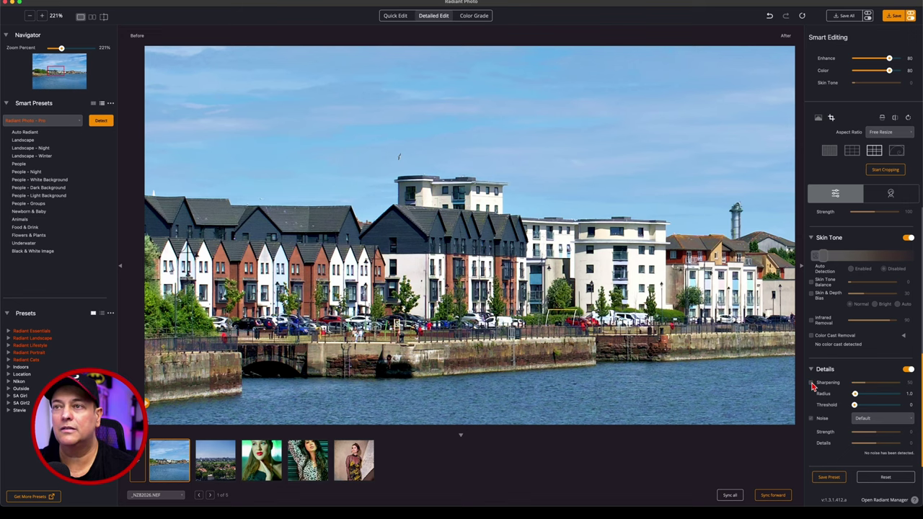
{"action": "left_click", "coordinate": [812, 384]}
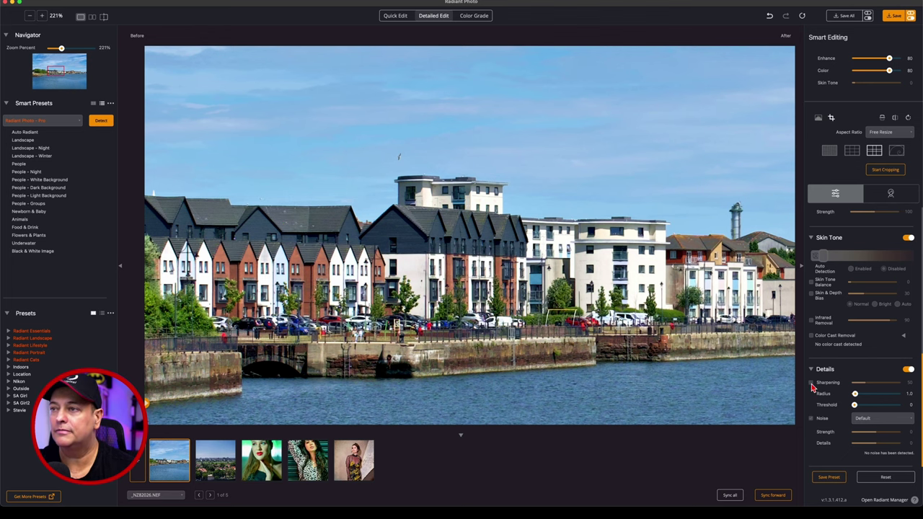
{"action": "left_click", "coordinate": [812, 383]}
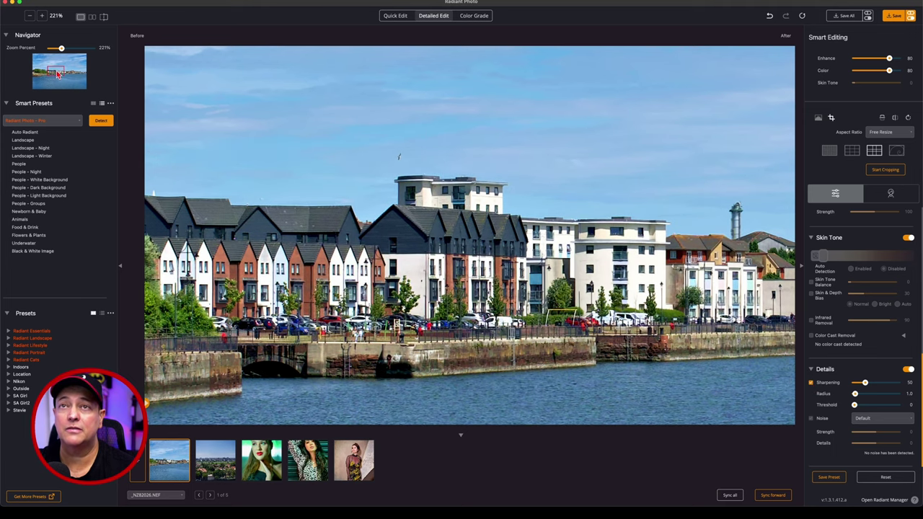
{"action": "double_click", "coordinate": [62, 49]}
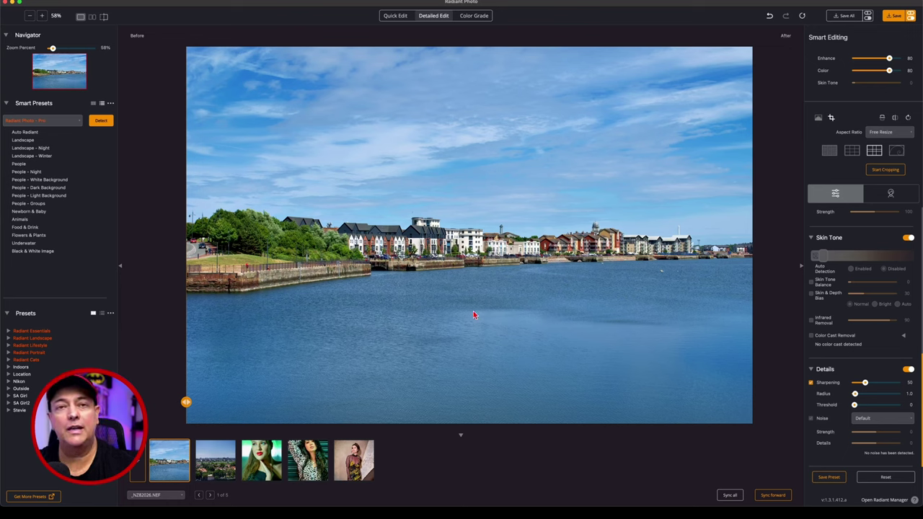
Step: Save the edited waterfront photo and close it after comparing it with the original
{"action": "left_click", "coordinate": [896, 17]}
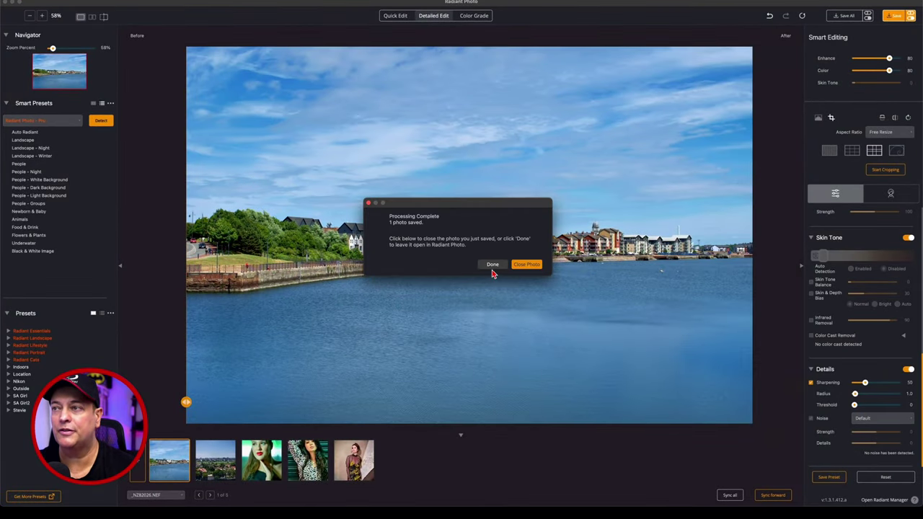
{"action": "left_click", "coordinate": [493, 266]}
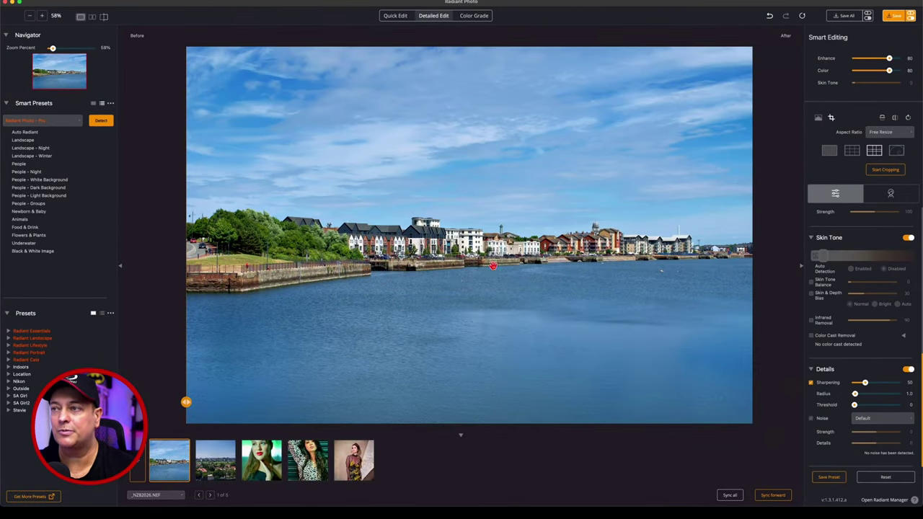
{"action": "left_click_drag", "start_coordinate": [186, 402], "coordinate": [457, 380]}
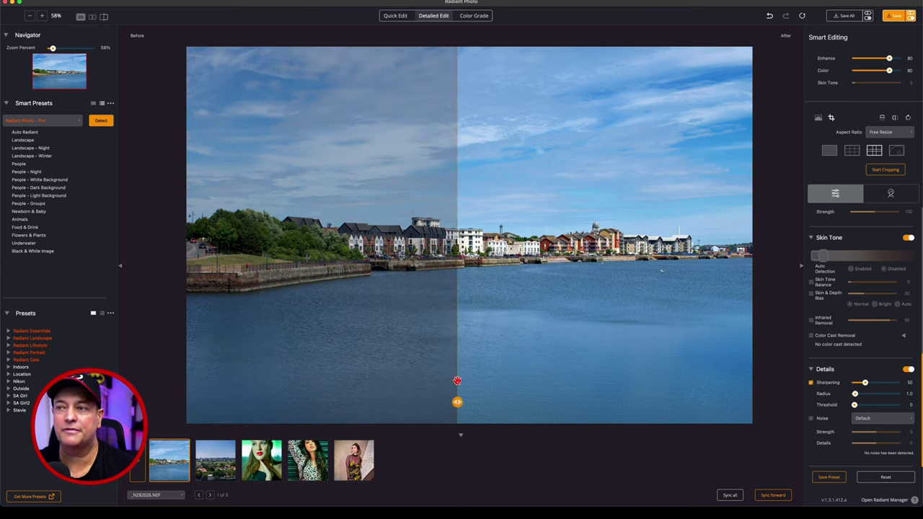
{"action": "mouse_move", "coordinate": [176, 462]}
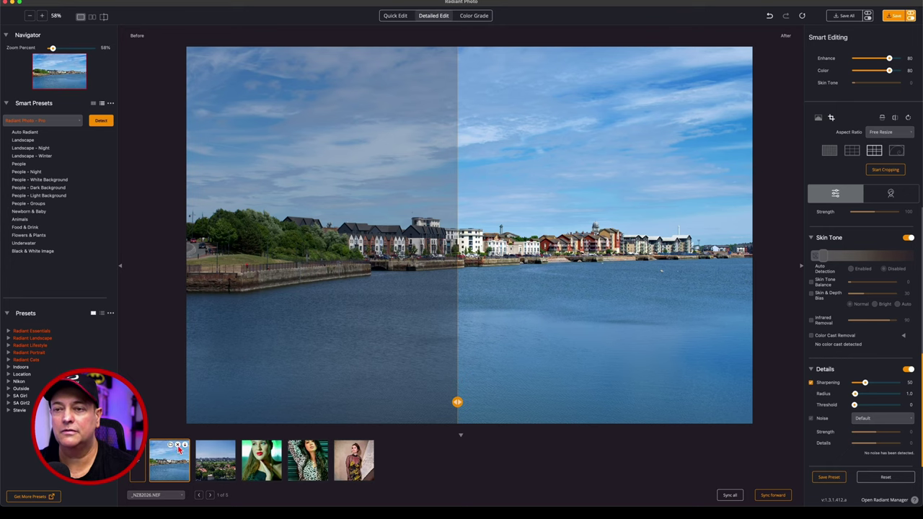
{"action": "left_click", "coordinate": [179, 445]}
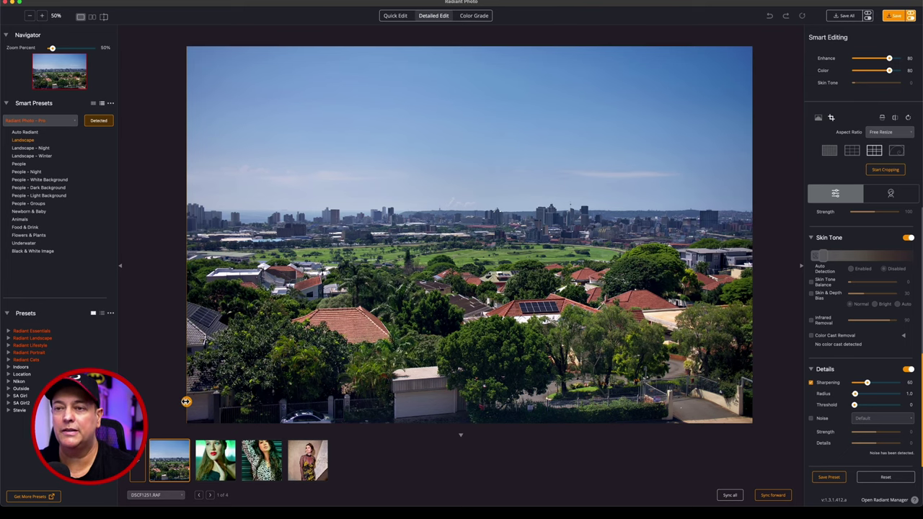
Step: Compare the automatically enhanced city landscape with its original, both in full and in a split before/after view
{"action": "left_click_drag", "start_coordinate": [186, 402], "coordinate": [753, 402]}
{"action": "key", "text": "backslash"}
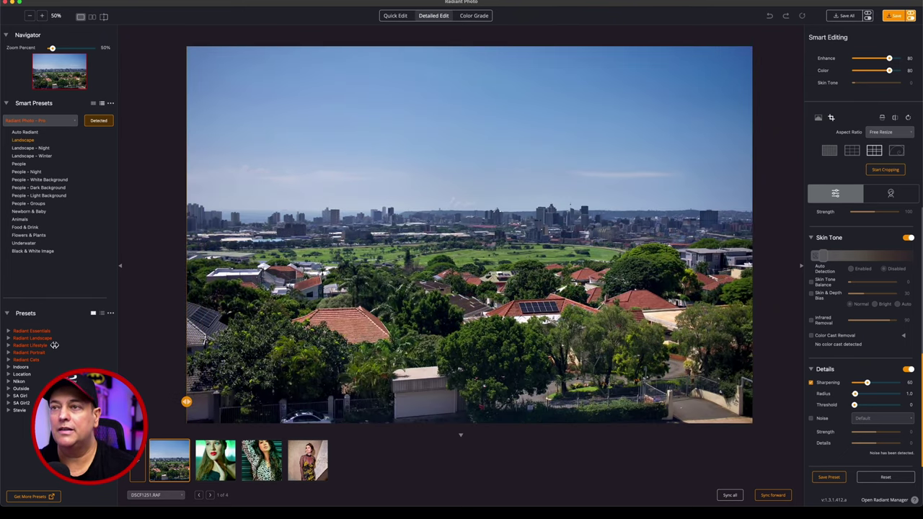
{"action": "key", "text": "backslash"}
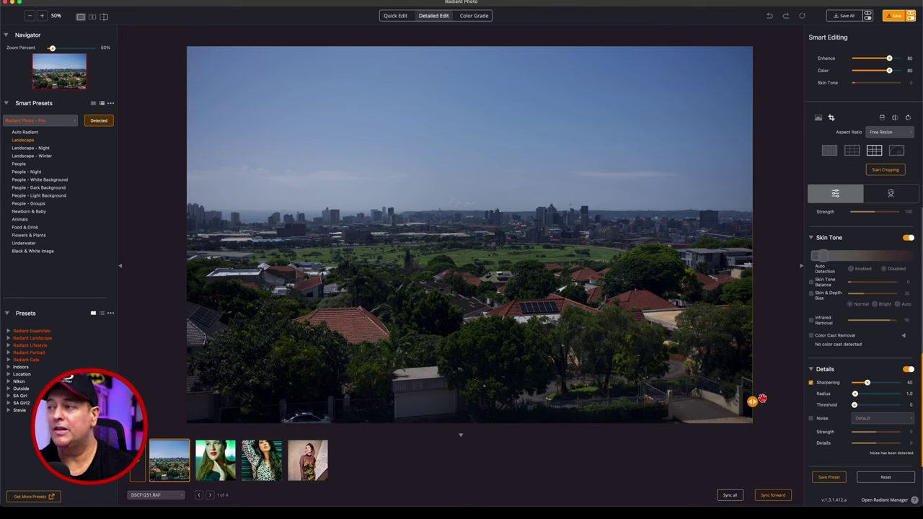
{"action": "left_click_drag", "start_coordinate": [752, 402], "coordinate": [454, 401]}
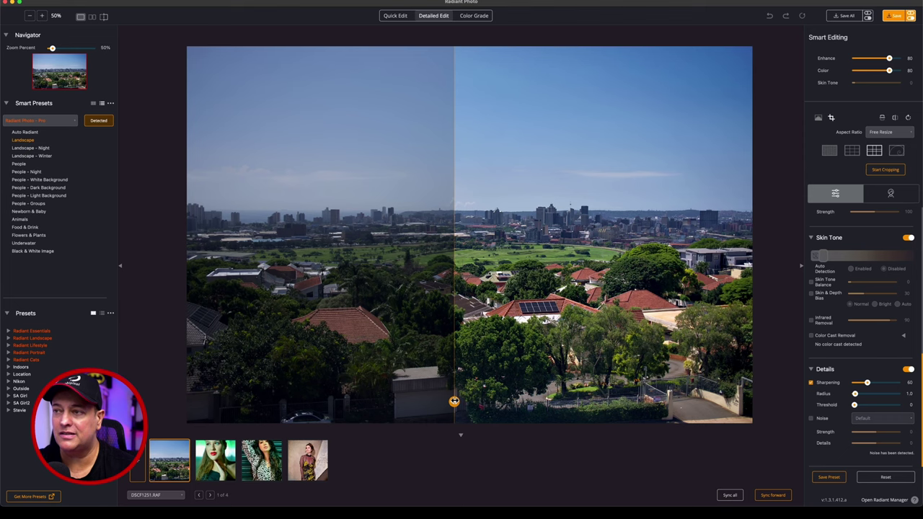
{"action": "left_click_drag", "start_coordinate": [454, 401], "coordinate": [20, 404]}
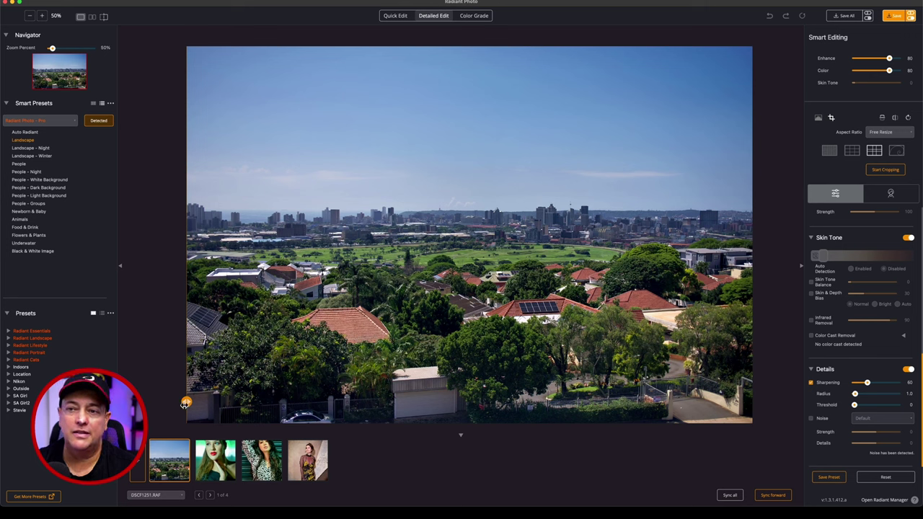
{"action": "left_click_drag", "start_coordinate": [186, 403], "coordinate": [461, 401]}
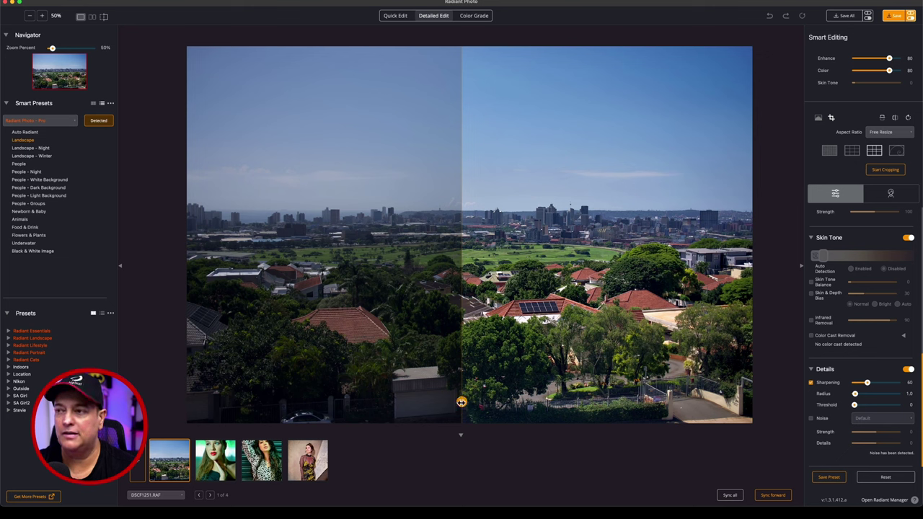
{"action": "left_click_drag", "start_coordinate": [461, 402], "coordinate": [187, 402]}
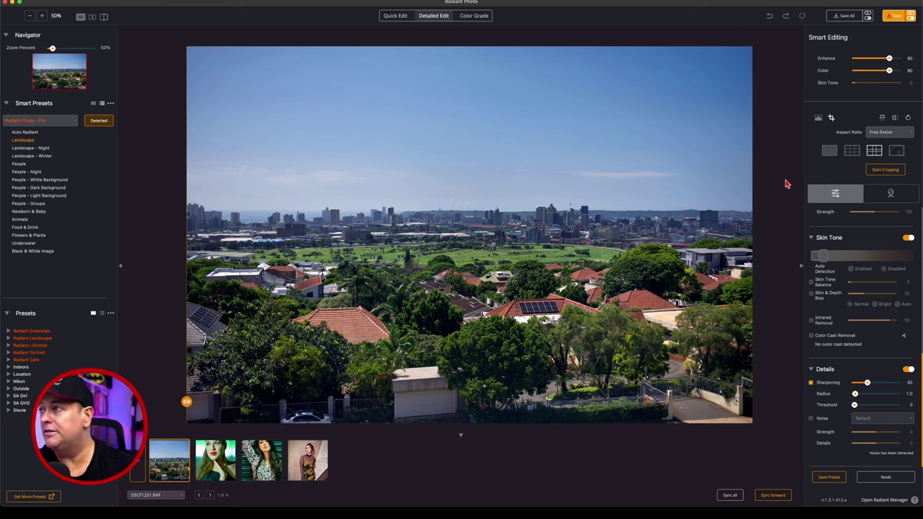
Step: Set the city landscape's Exposure to 48 and enable Vibrancy at strength 5
{"action": "scroll", "coordinate": [831, 271], "scroll_direction": "up", "scroll_amount": 10}
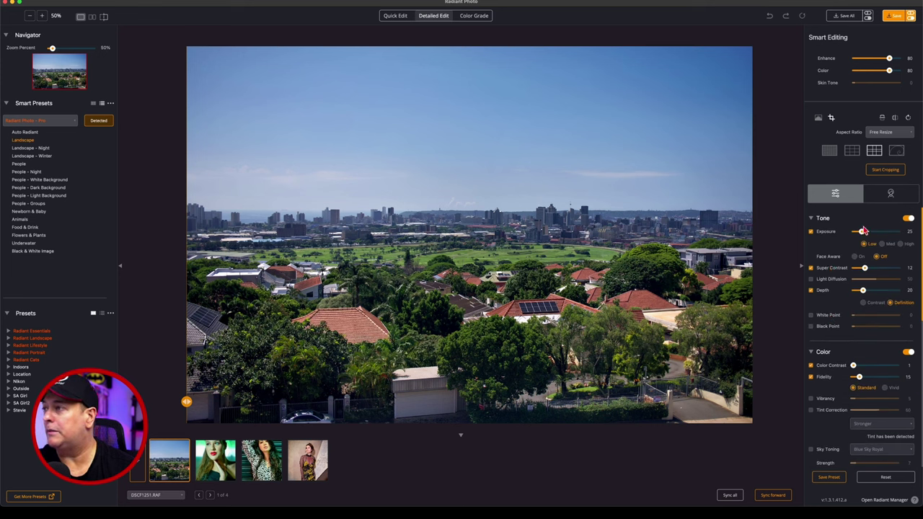
{"action": "mouse_move", "coordinate": [864, 231]}
{"action": "left_mouse_down"}
{"action": "mouse_move", "coordinate": [884, 235]}
{"action": "mouse_move", "coordinate": [870, 235]}
{"action": "left_mouse_up"}
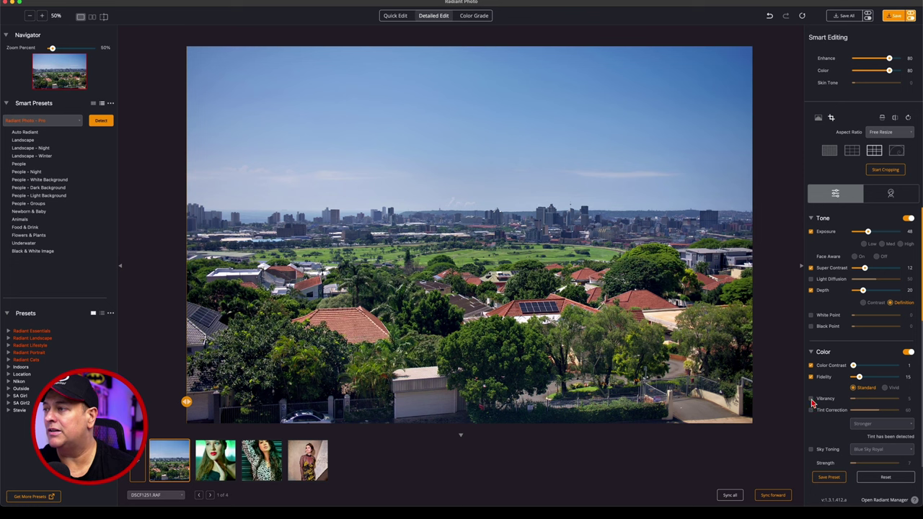
{"action": "left_click", "coordinate": [811, 400]}
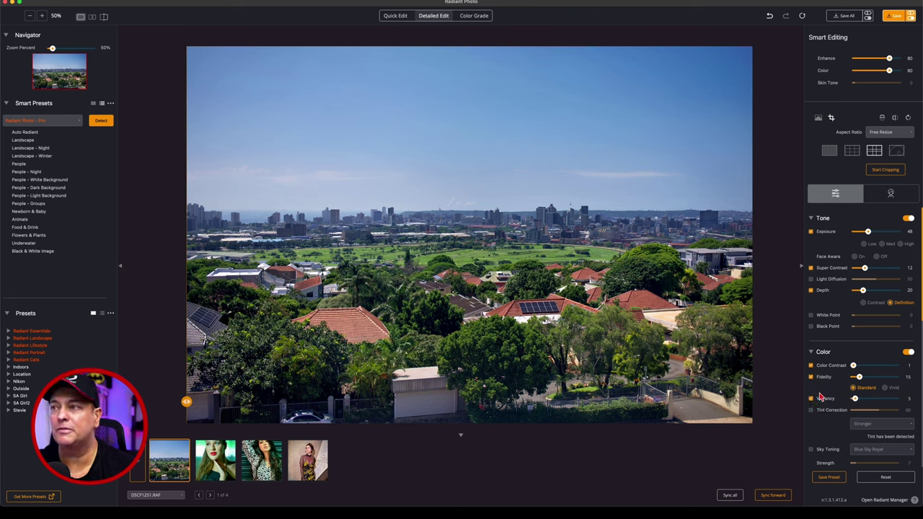
Step: Enable Sky Toning for the city landscape and set it to Blue Sky Cerulean
{"action": "scroll", "coordinate": [841, 396], "scroll_direction": "down", "scroll_amount": 5}
{"action": "left_click", "coordinate": [812, 336]}
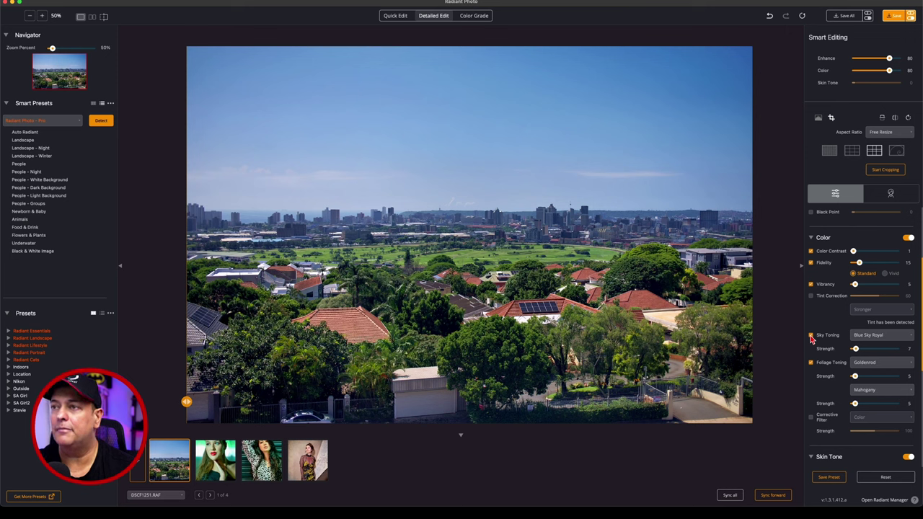
{"action": "left_click", "coordinate": [866, 336]}
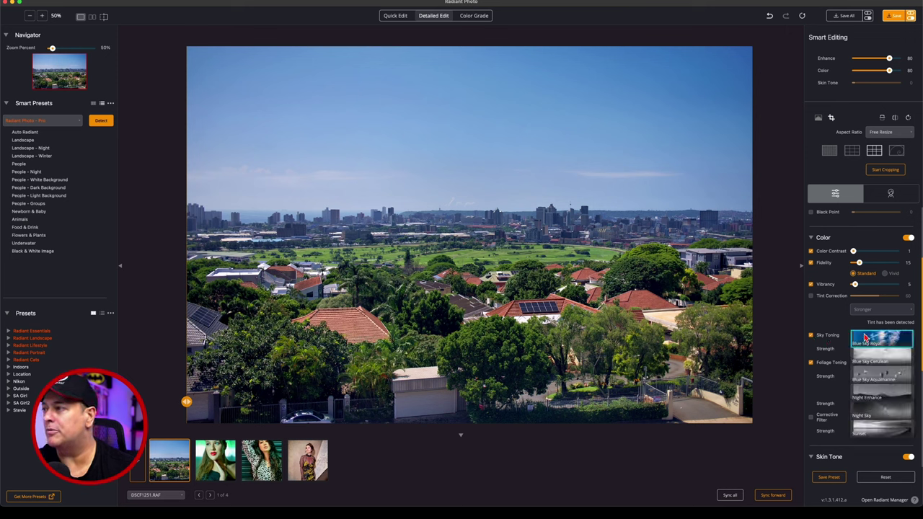
{"action": "left_click", "coordinate": [878, 361]}
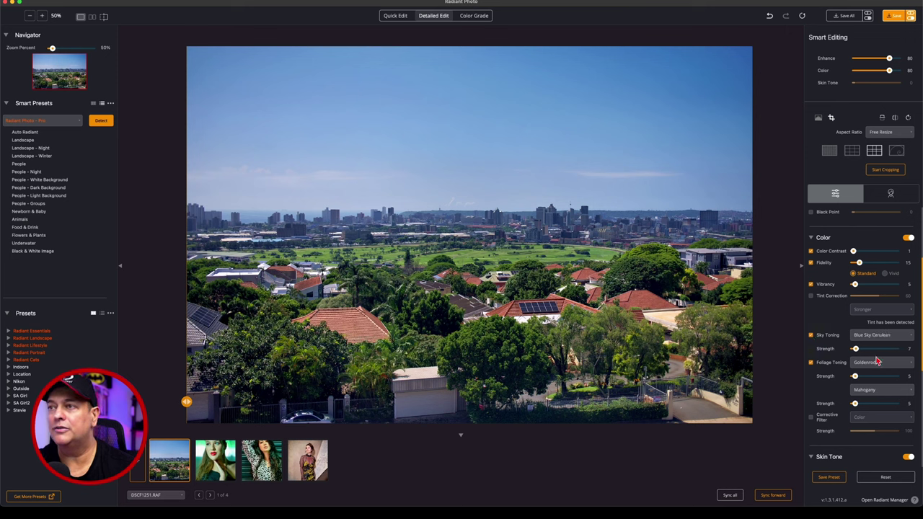
Step: Inspect the skyline, trees and rooftops at 105% zoom and return to the full view
{"action": "left_click", "coordinate": [54, 47]}
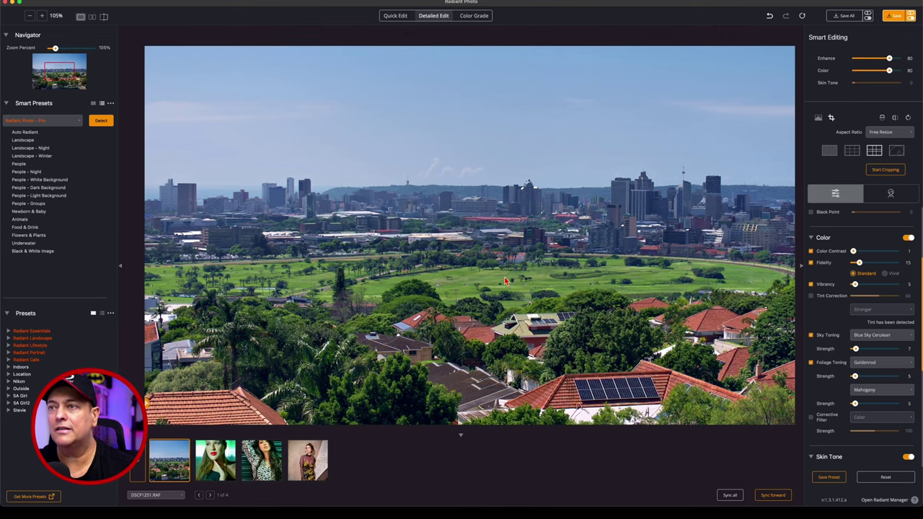
{"action": "left_click_drag", "start_coordinate": [484, 352], "coordinate": [443, 225]}
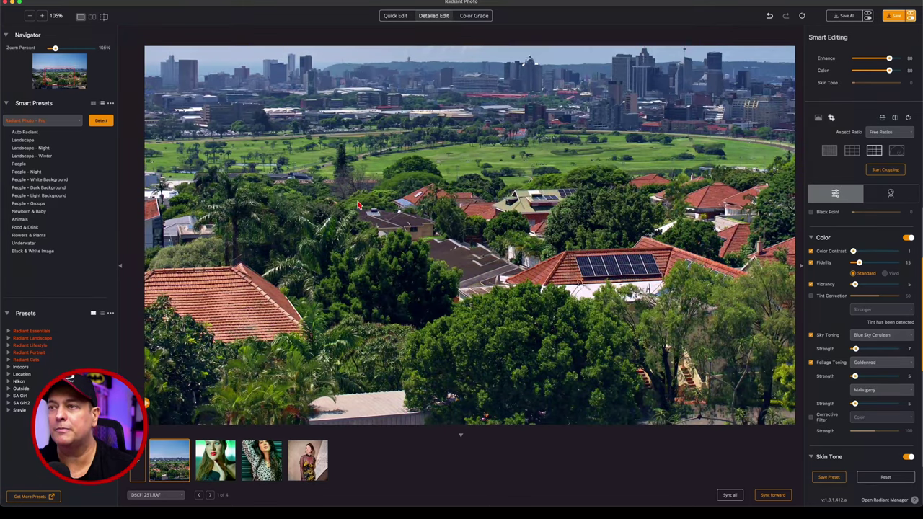
{"action": "left_click_drag", "start_coordinate": [379, 210], "coordinate": [463, 330]}
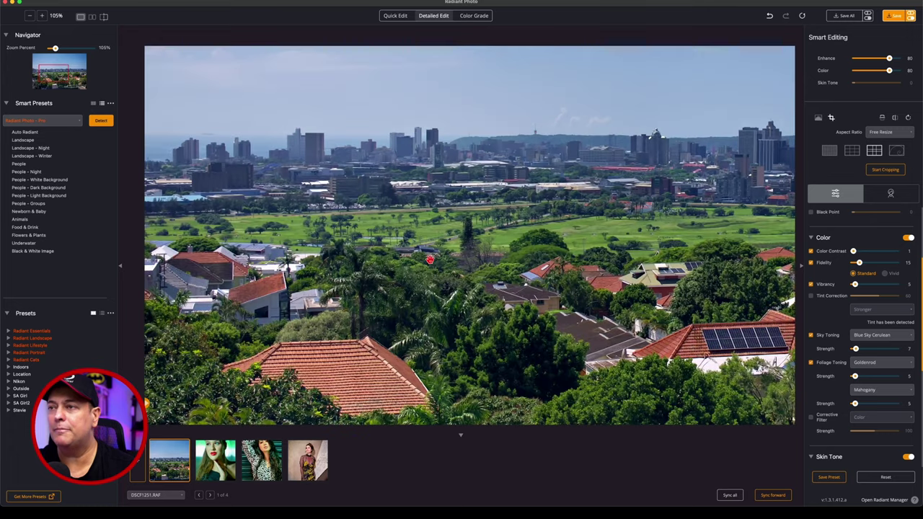
{"action": "left_click_drag", "start_coordinate": [55, 49], "coordinate": [52, 49]}
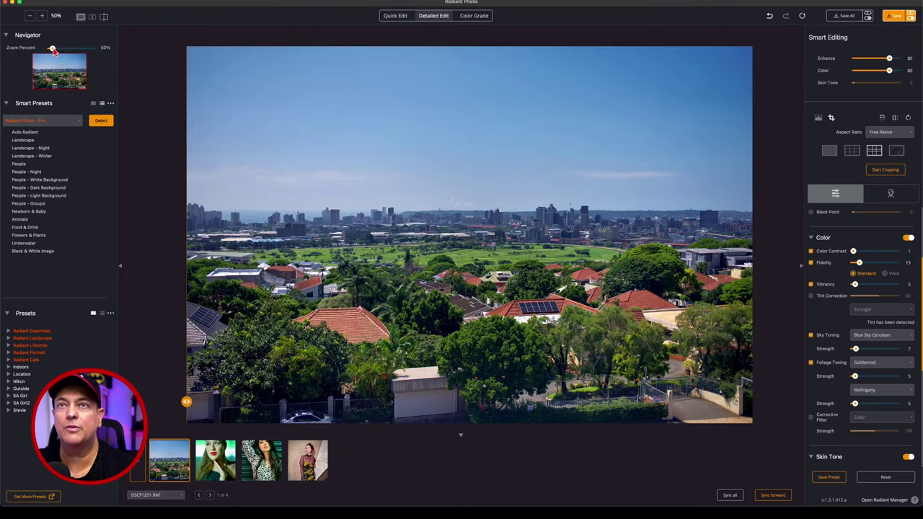
Step: Enable Default noise reduction for the city landscape, comparing the photo with sharpening off and on and inspecting it at 214%
{"action": "scroll", "coordinate": [820, 384], "scroll_direction": "down", "scroll_amount": 5}
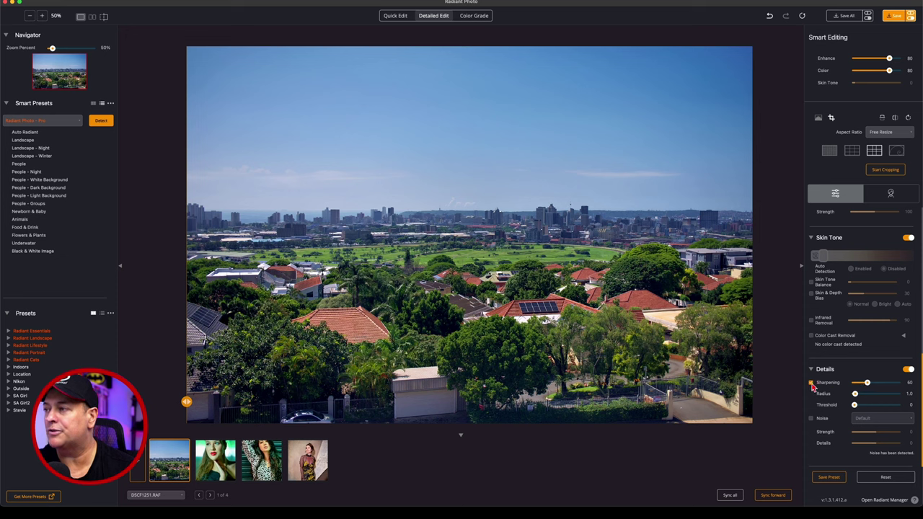
{"action": "left_click", "coordinate": [811, 384]}
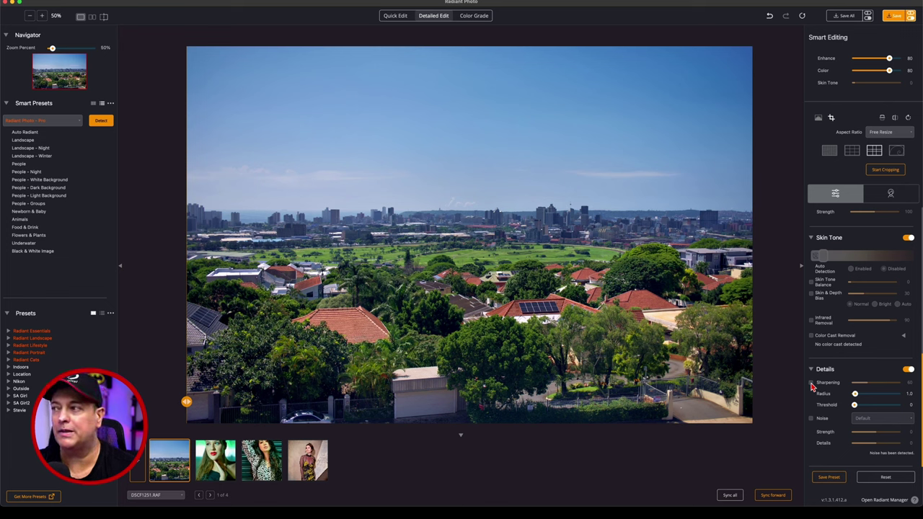
{"action": "left_click", "coordinate": [811, 384]}
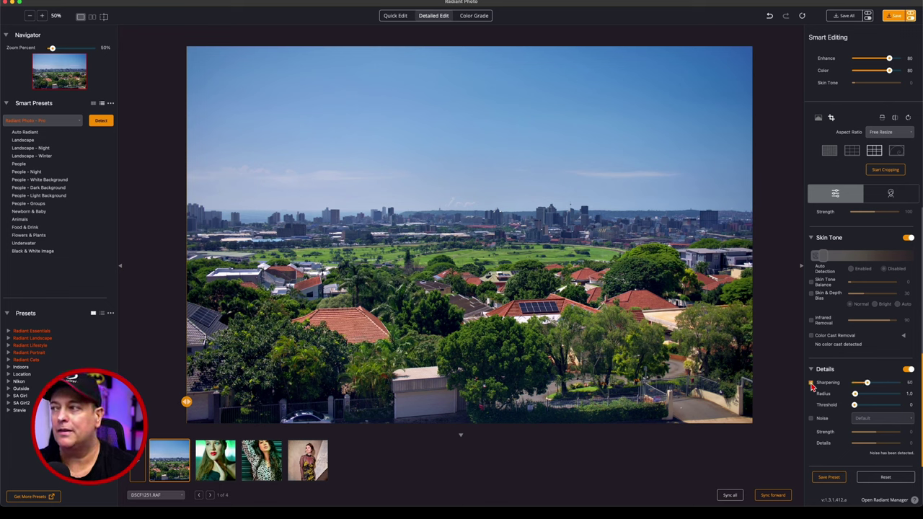
{"action": "left_click", "coordinate": [61, 48]}
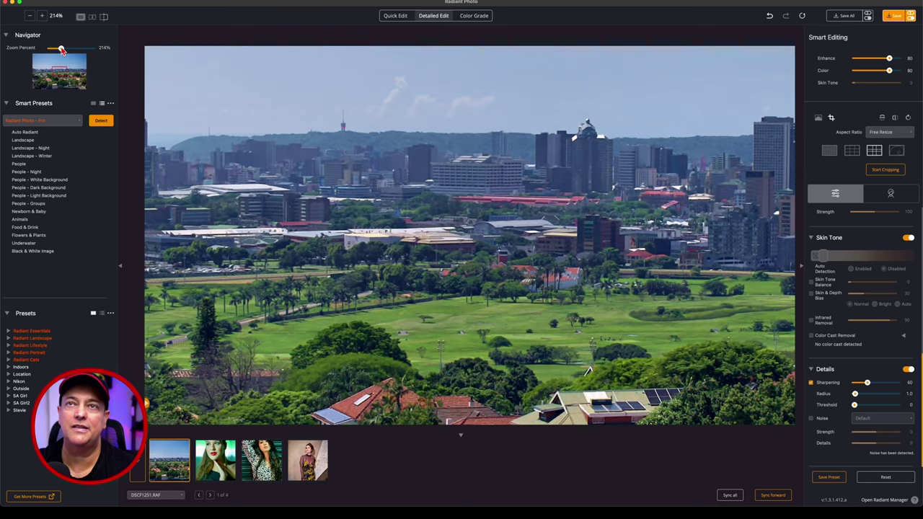
{"action": "left_click", "coordinate": [812, 419]}
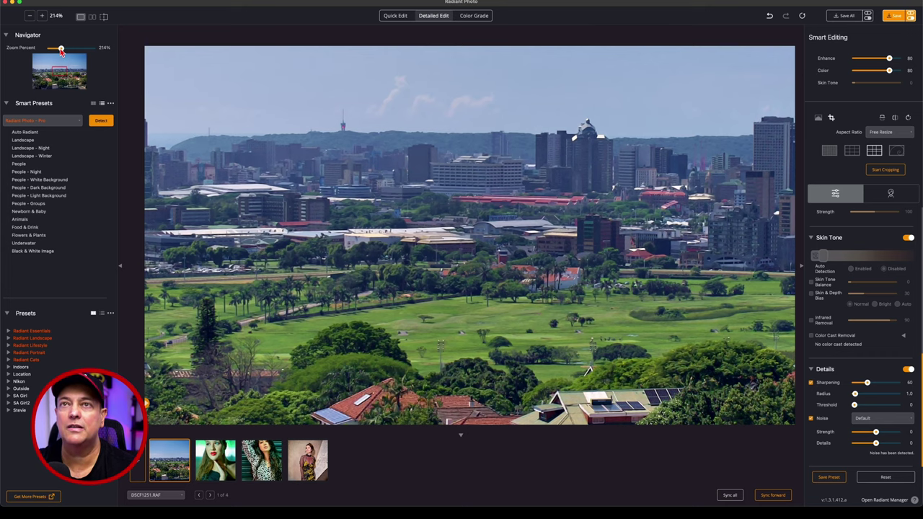
{"action": "left_click_drag", "start_coordinate": [61, 49], "coordinate": [52, 48]}
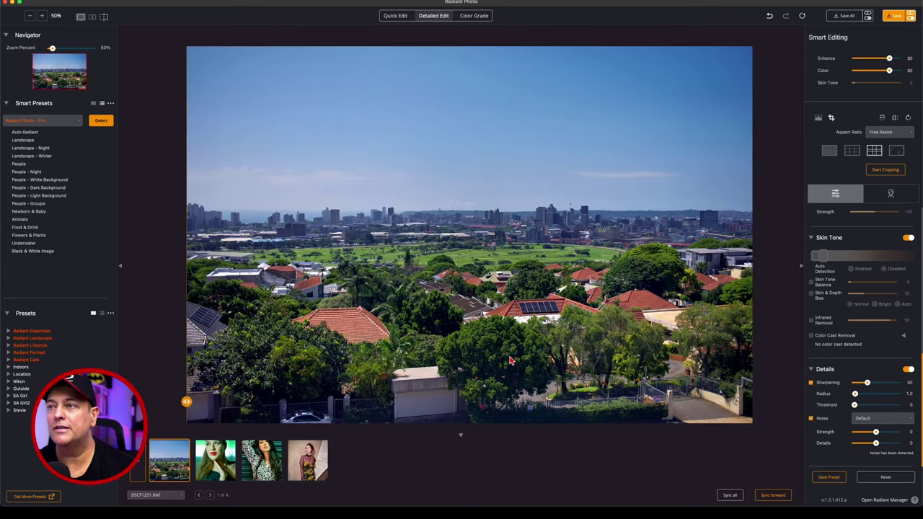
Step: Save the edited city landscape and close it after comparing it with the original in a split before/after view
{"action": "left_click", "coordinate": [898, 20]}
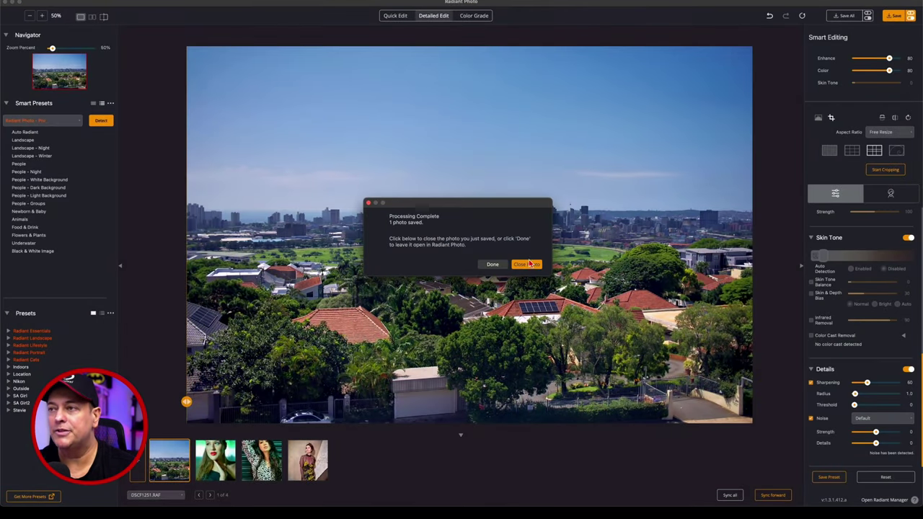
{"action": "left_click", "coordinate": [494, 264]}
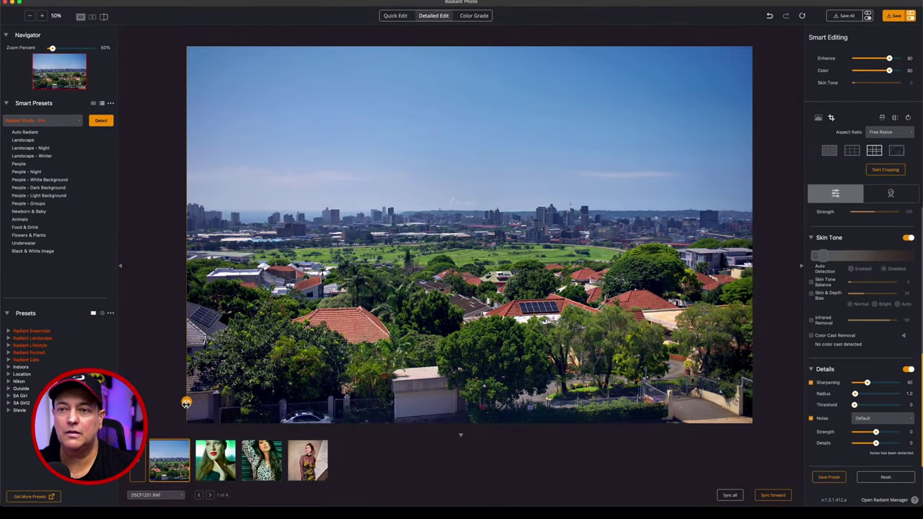
{"action": "left_click_drag", "start_coordinate": [186, 403], "coordinate": [450, 406]}
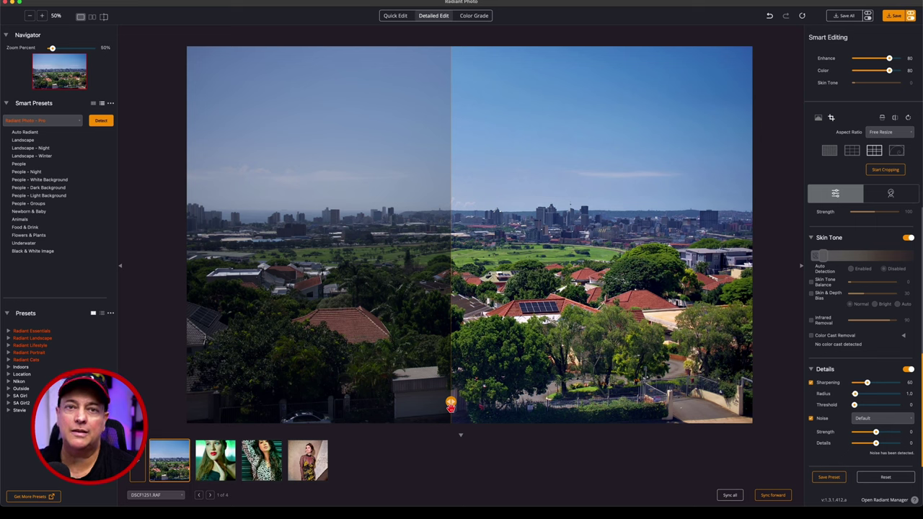
{"action": "mouse_move", "coordinate": [451, 406]}
{"action": "left_mouse_down"}
{"action": "mouse_move", "coordinate": [159, 411]}
{"action": "mouse_move", "coordinate": [488, 402]}
{"action": "mouse_move", "coordinate": [454, 402]}
{"action": "left_mouse_up"}
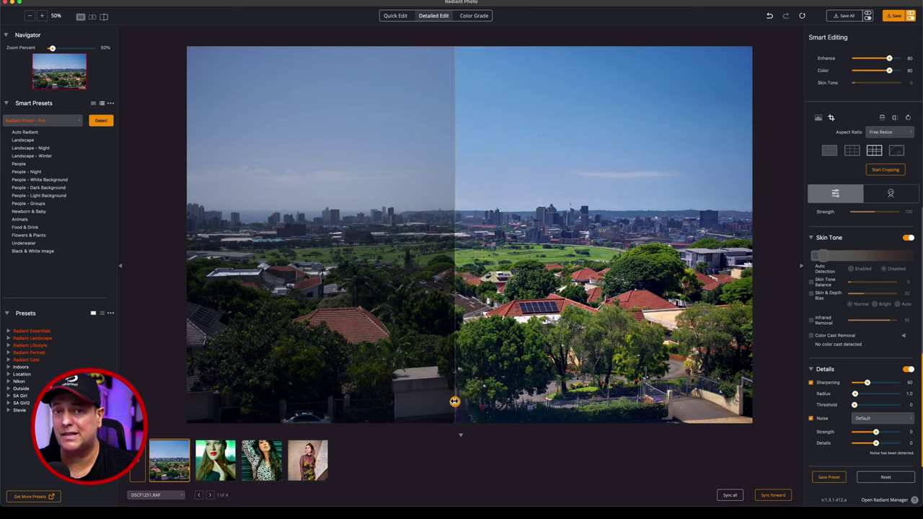
{"action": "left_click_drag", "start_coordinate": [454, 402], "coordinate": [455, 402]}
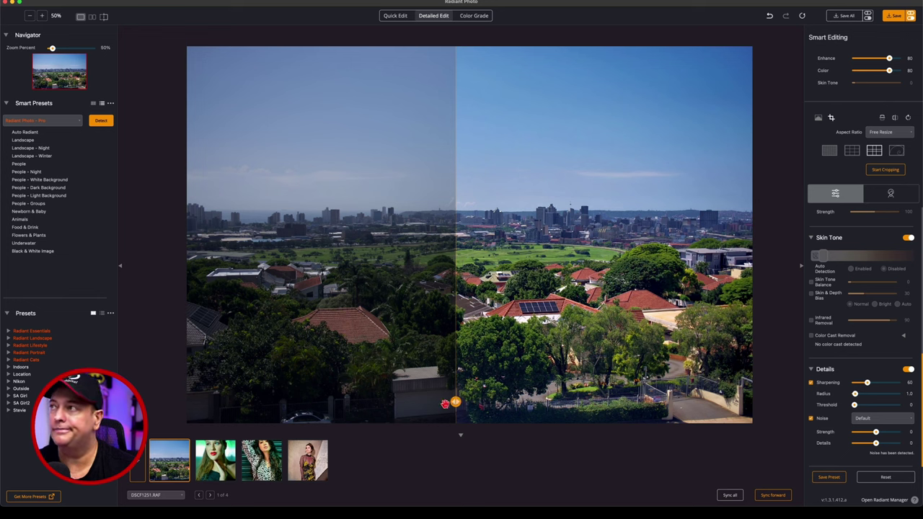
{"action": "left_click", "coordinate": [178, 447]}
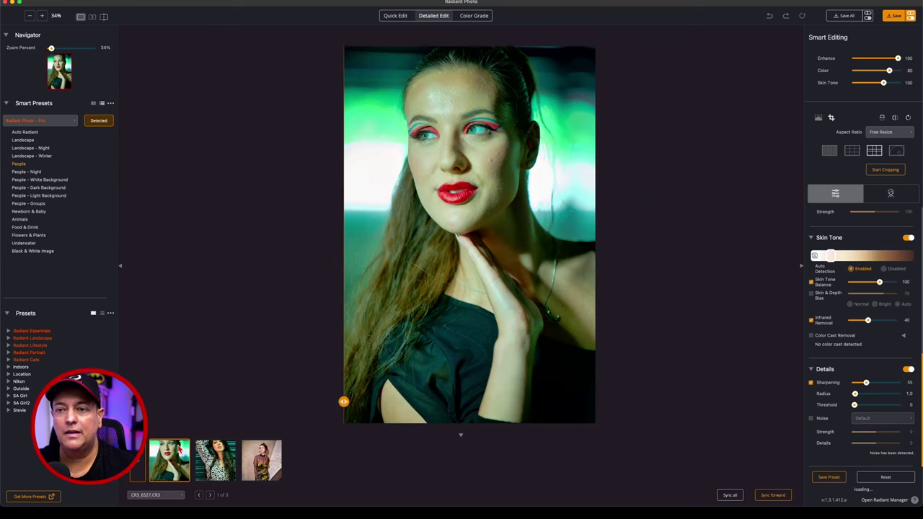
Step: Compare the automatically enhanced portrait with its original and inspect the skin and makeup detail of the face at 120%
{"action": "left_click_drag", "start_coordinate": [342, 402], "coordinate": [597, 402]}
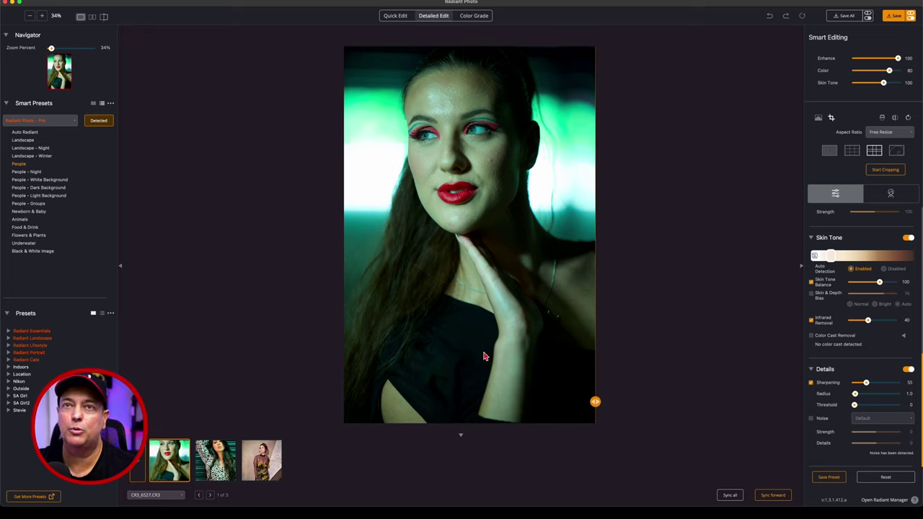
{"action": "left_click_drag", "start_coordinate": [596, 402], "coordinate": [342, 436]}
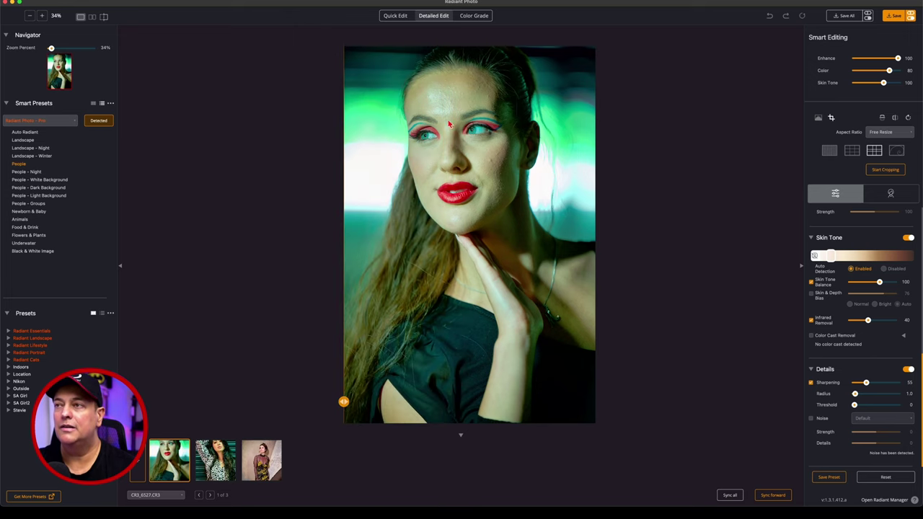
{"action": "left_click", "coordinate": [57, 48]}
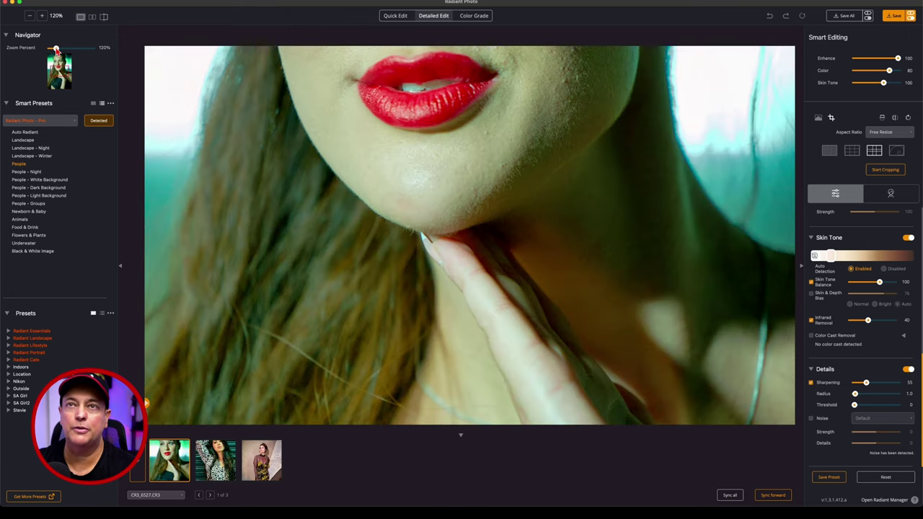
{"action": "left_click_drag", "start_coordinate": [354, 135], "coordinate": [385, 340]}
{"action": "left_click_drag", "start_coordinate": [511, 273], "coordinate": [617, 381]}
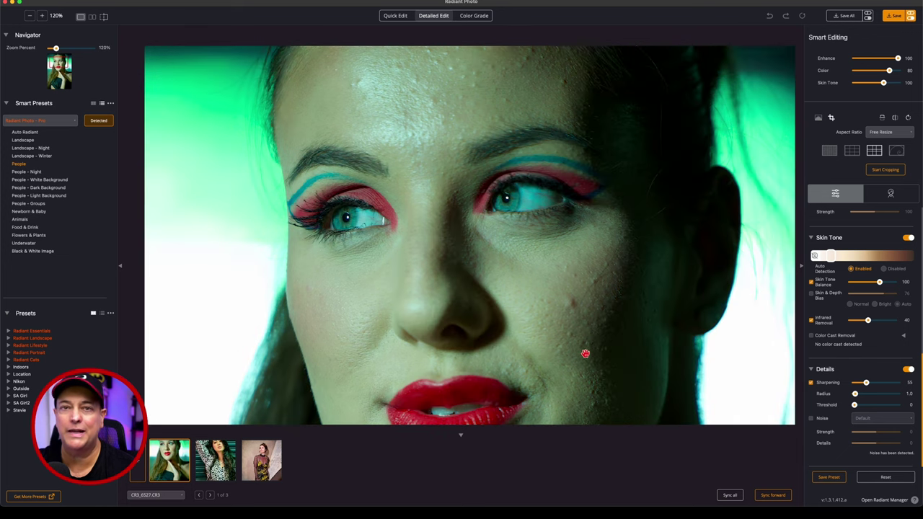
{"action": "left_click_drag", "start_coordinate": [585, 353], "coordinate": [567, 250]}
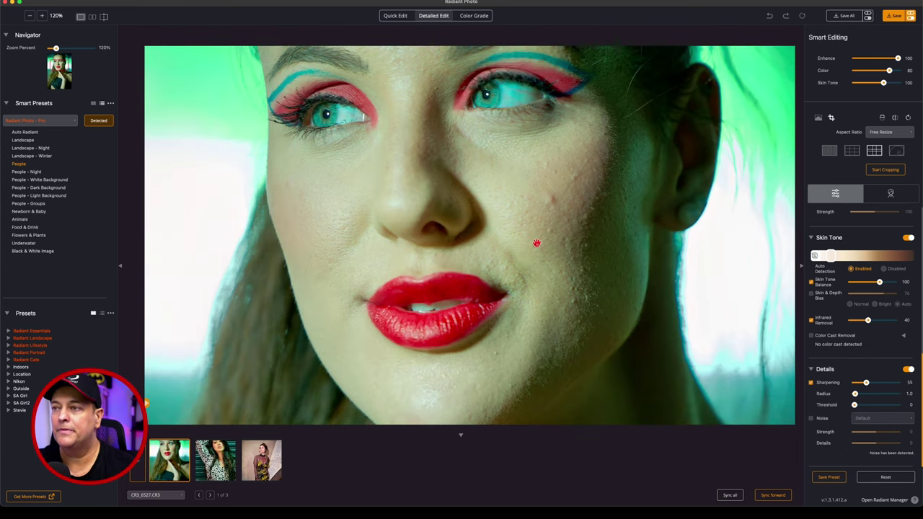
{"action": "left_click_drag", "start_coordinate": [526, 207], "coordinate": [532, 229]}
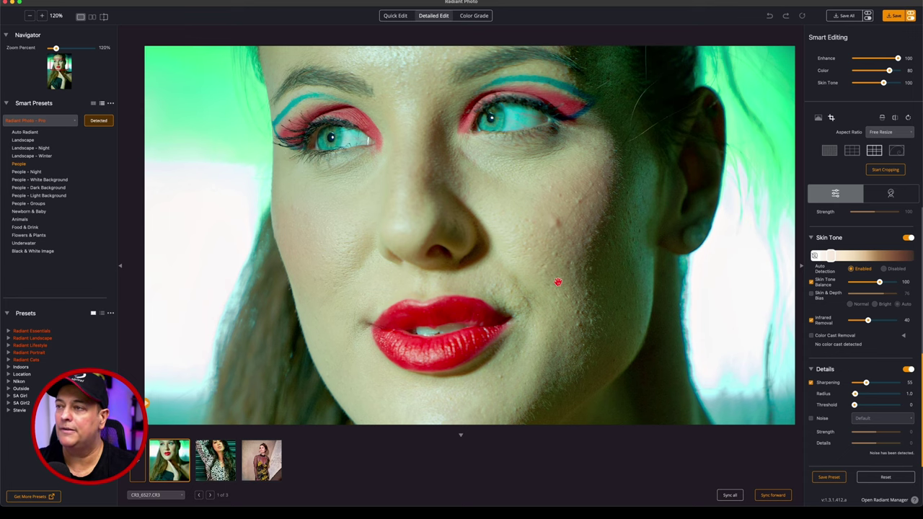
{"action": "scroll", "coordinate": [558, 281], "scroll_direction": "down", "scroll_amount": 2}
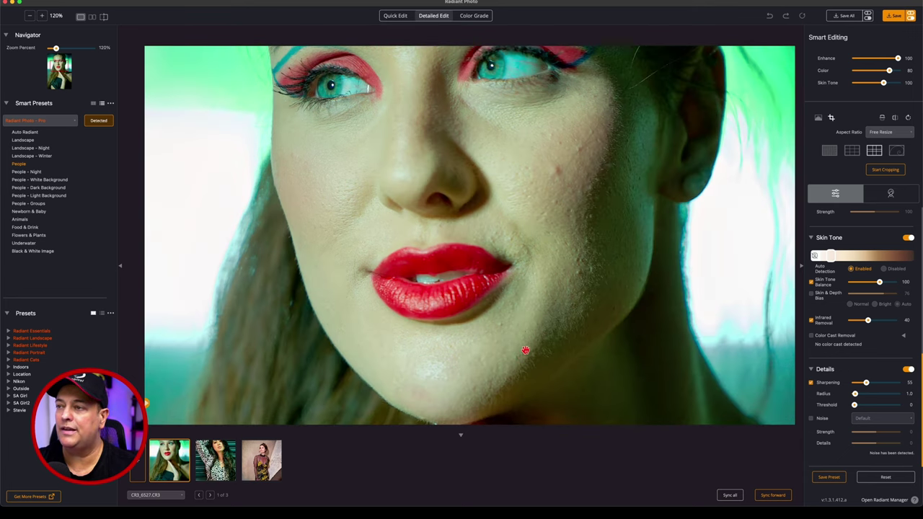
{"action": "scroll", "coordinate": [541, 272], "scroll_direction": "up", "scroll_amount": 8}
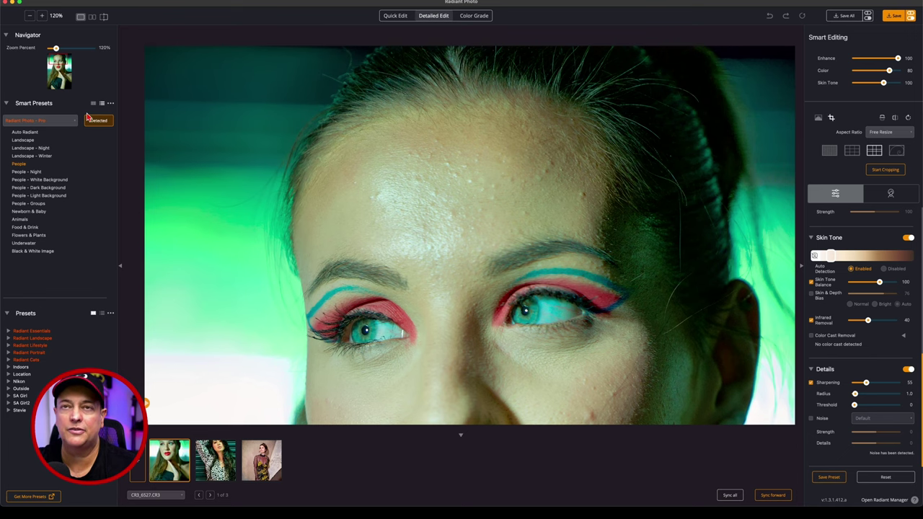
{"action": "left_click_drag", "start_coordinate": [56, 51], "coordinate": [50, 49]}
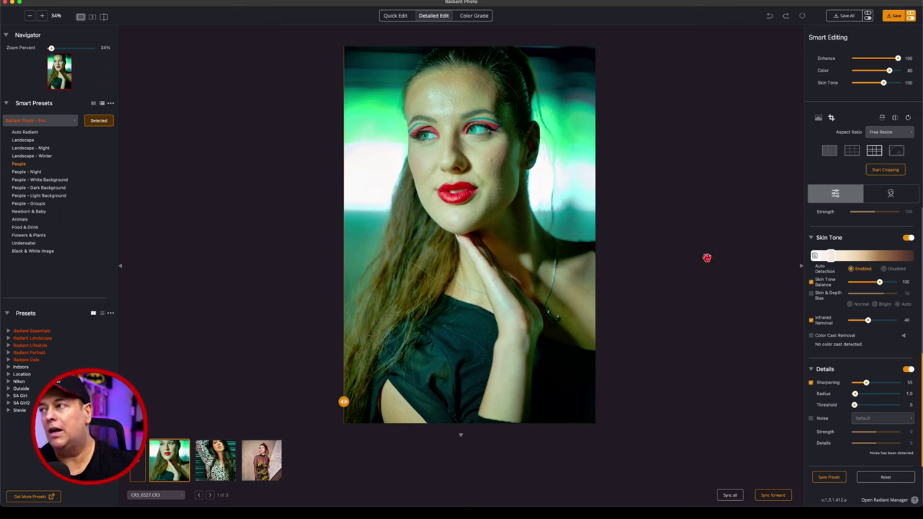
Step: Enable Standard Fidelity at 50 for the portrait, comparing the colors with it on and off
{"action": "scroll", "coordinate": [870, 344], "scroll_direction": "up", "scroll_amount": 5}
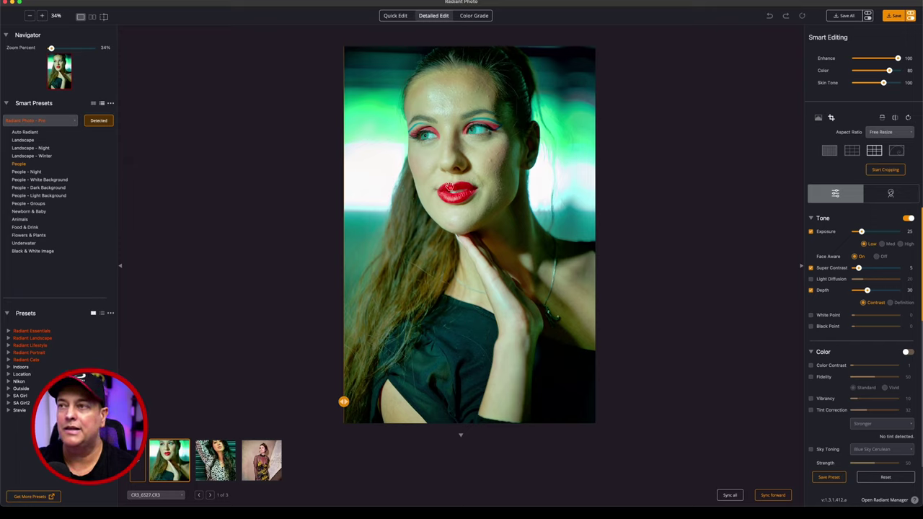
{"action": "left_click", "coordinate": [812, 379]}
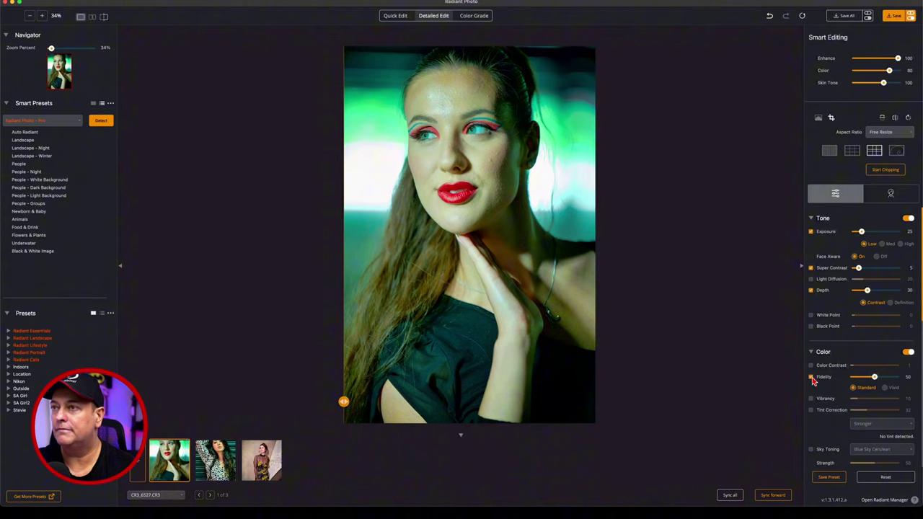
{"action": "left_click", "coordinate": [812, 378]}
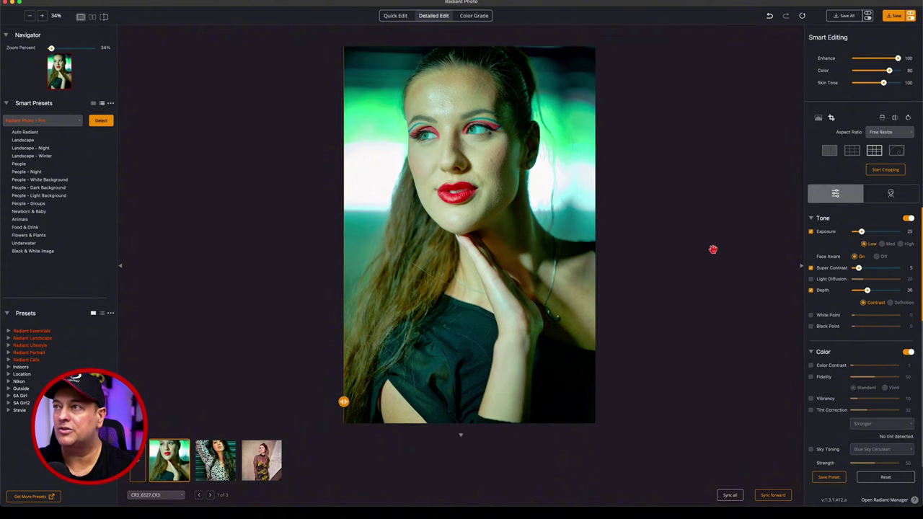
{"action": "left_click", "coordinate": [811, 377]}
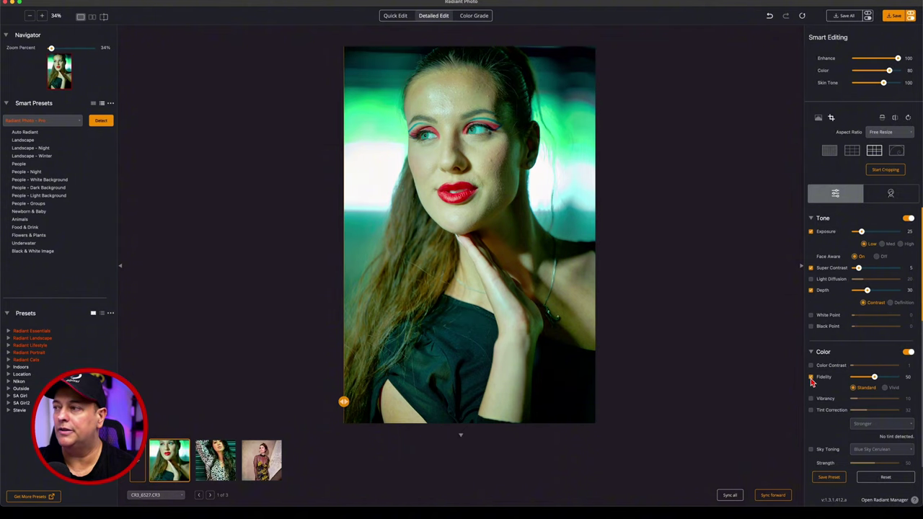
Step: Try Vibrancy at 10 on the portrait
{"action": "left_click", "coordinate": [812, 399]}
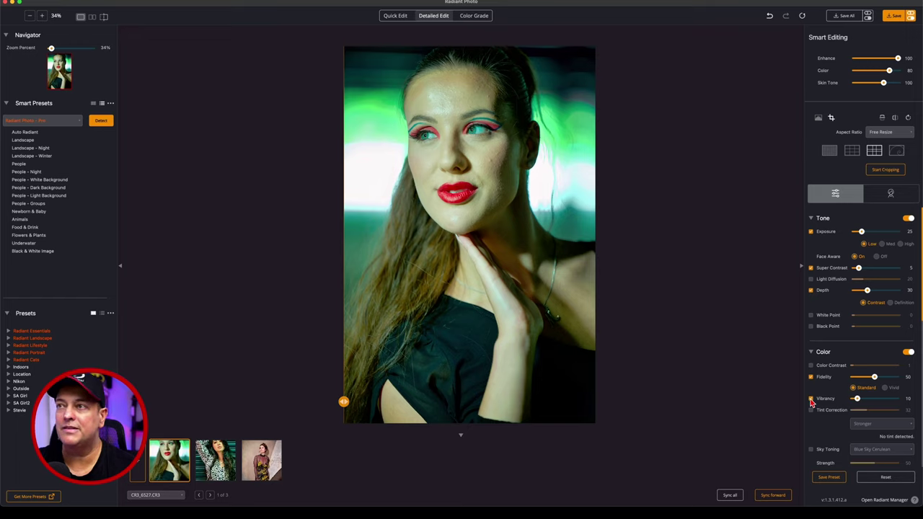
{"action": "left_click", "coordinate": [812, 400]}
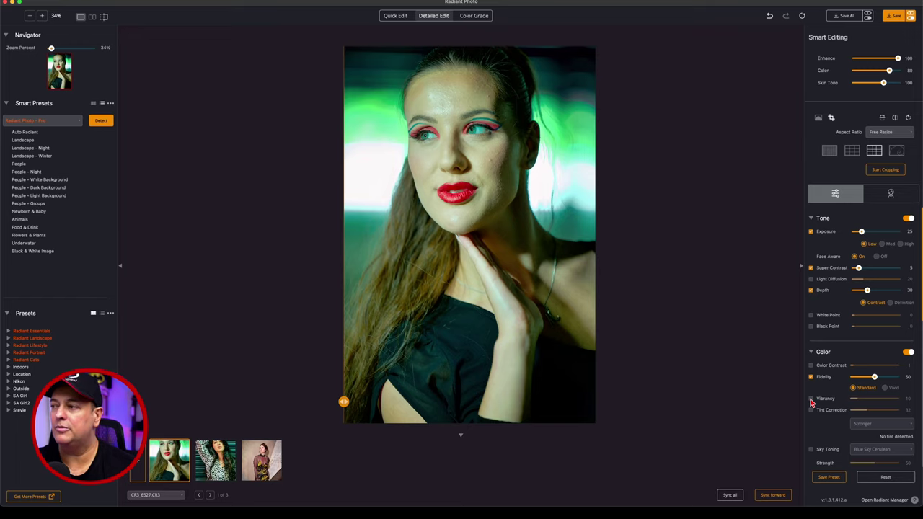
Step: Inspect the portrait's eyes and skin at 166% and preview the full image with Default noise reduction on and off
{"action": "scroll", "coordinate": [812, 404], "scroll_direction": "down", "scroll_amount": 10}
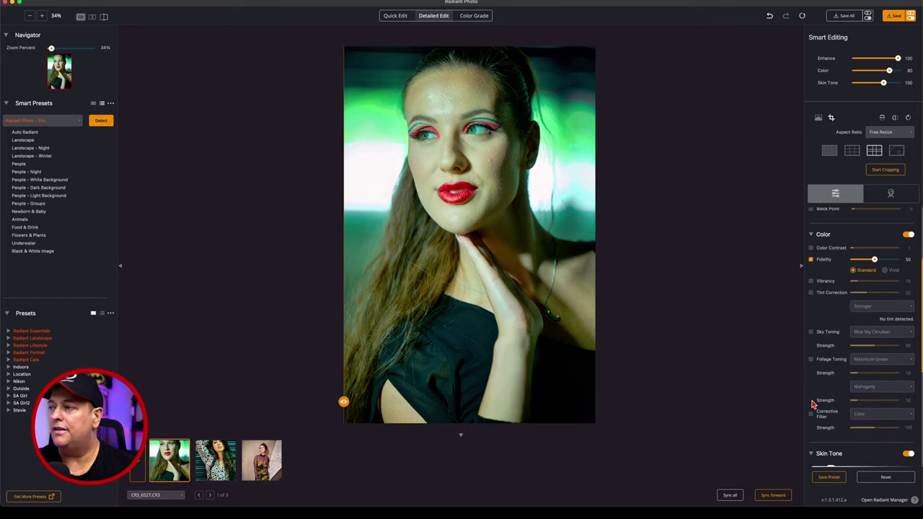
{"action": "scroll", "coordinate": [856, 387], "scroll_direction": "down", "scroll_amount": 3}
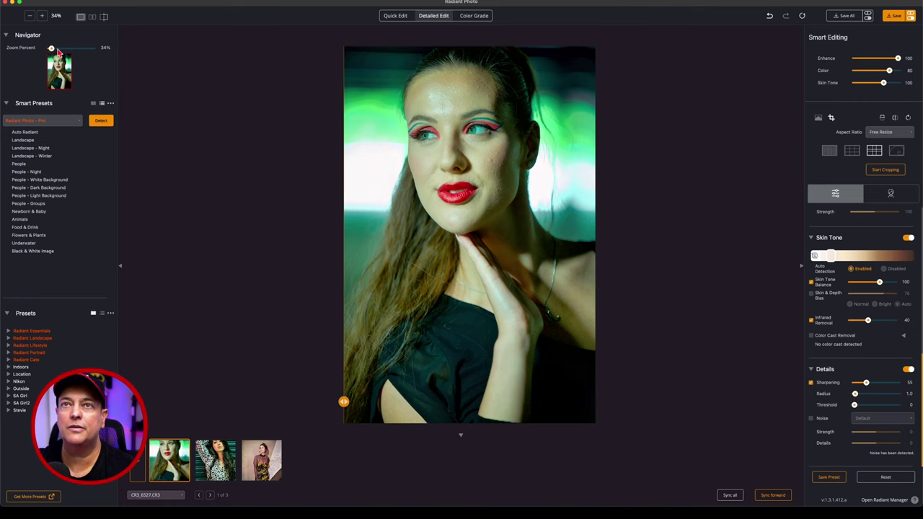
{"action": "left_click", "coordinate": [58, 48]}
{"action": "left_click_drag", "start_coordinate": [379, 149], "coordinate": [442, 344]}
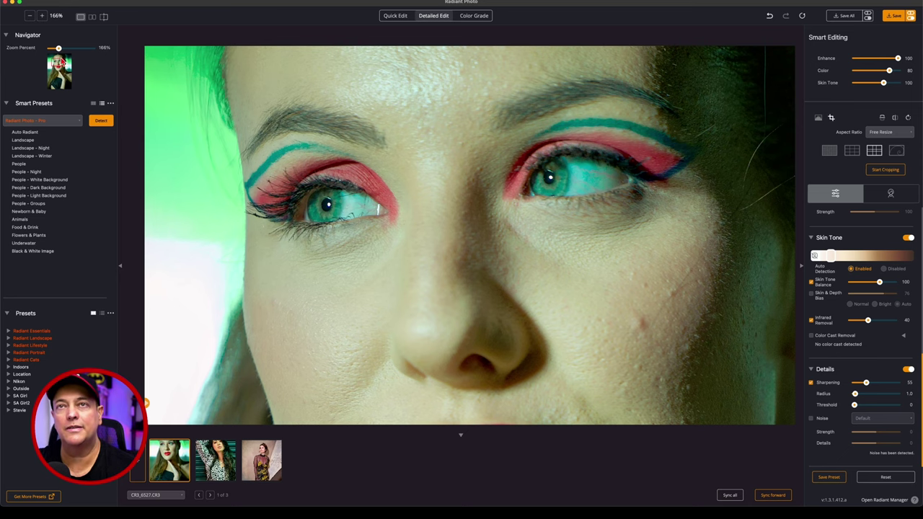
{"action": "left_click_drag", "start_coordinate": [58, 48], "coordinate": [51, 48]}
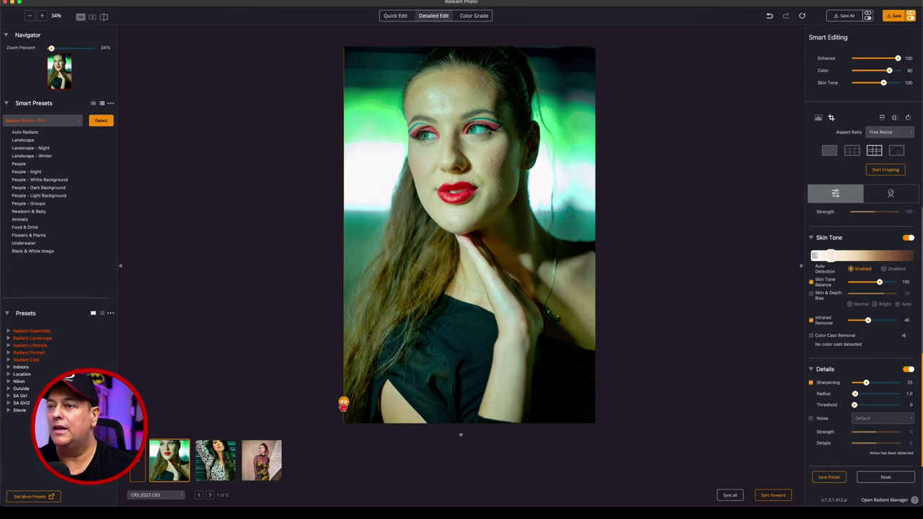
{"action": "left_click_drag", "start_coordinate": [341, 403], "coordinate": [290, 389]}
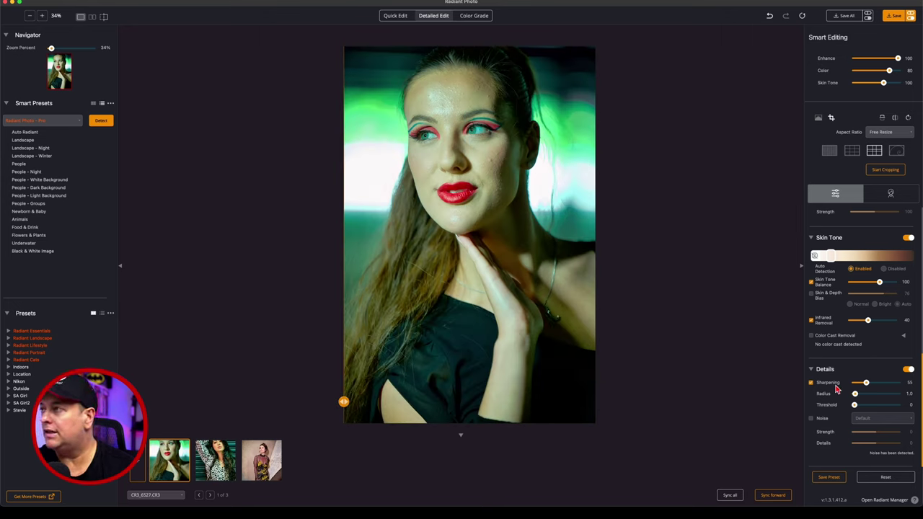
{"action": "left_click", "coordinate": [812, 420]}
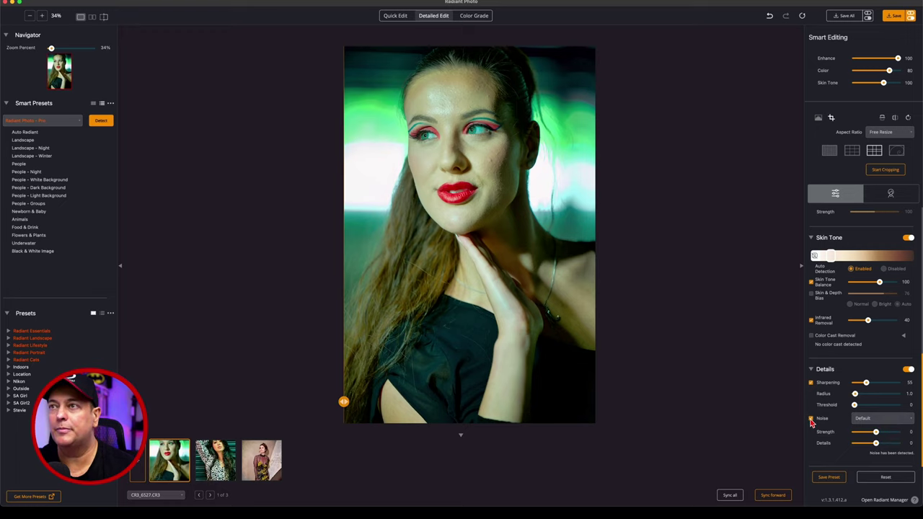
{"action": "left_click", "coordinate": [812, 420]}
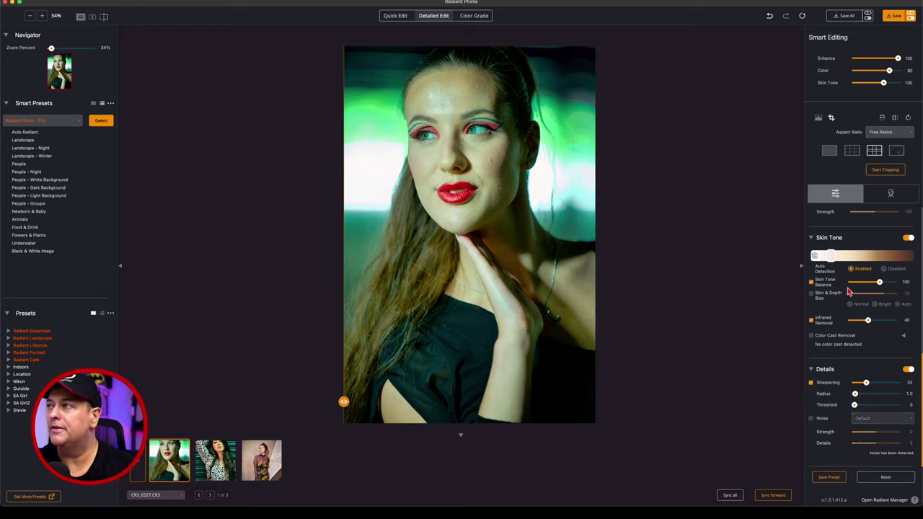
Step: Try Blemish Removal at 100 on the portrait's skin
{"action": "left_click", "coordinate": [890, 196]}
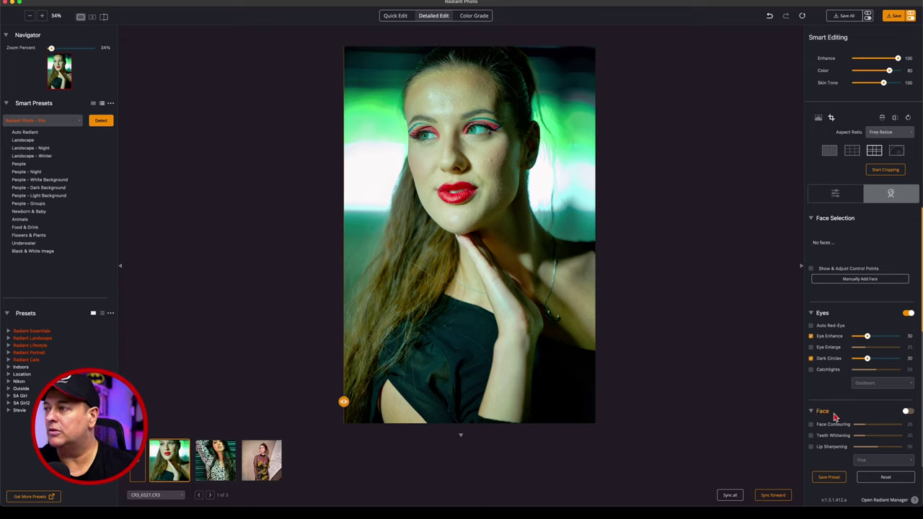
{"action": "scroll", "coordinate": [834, 417], "scroll_direction": "down", "scroll_amount": 4}
{"action": "scroll", "coordinate": [835, 417], "scroll_direction": "up", "scroll_amount": 4}
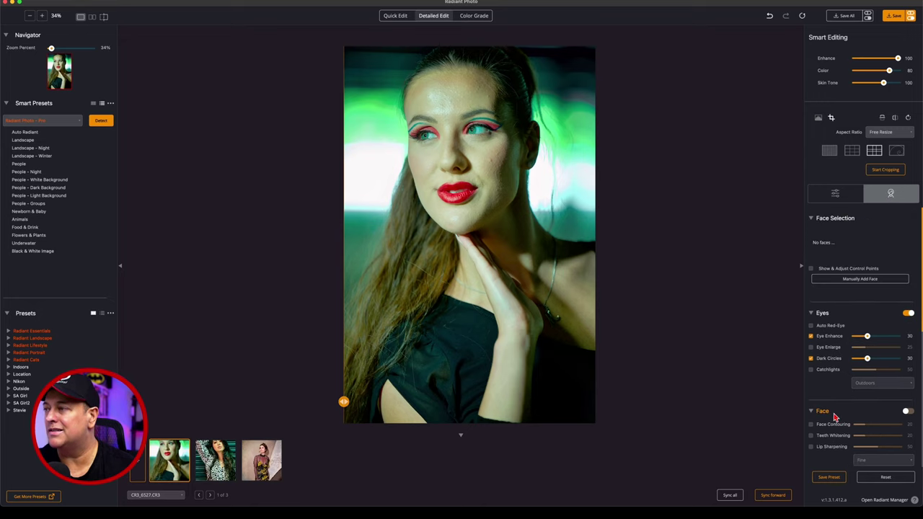
{"action": "scroll", "coordinate": [835, 417], "scroll_direction": "down", "scroll_amount": 9}
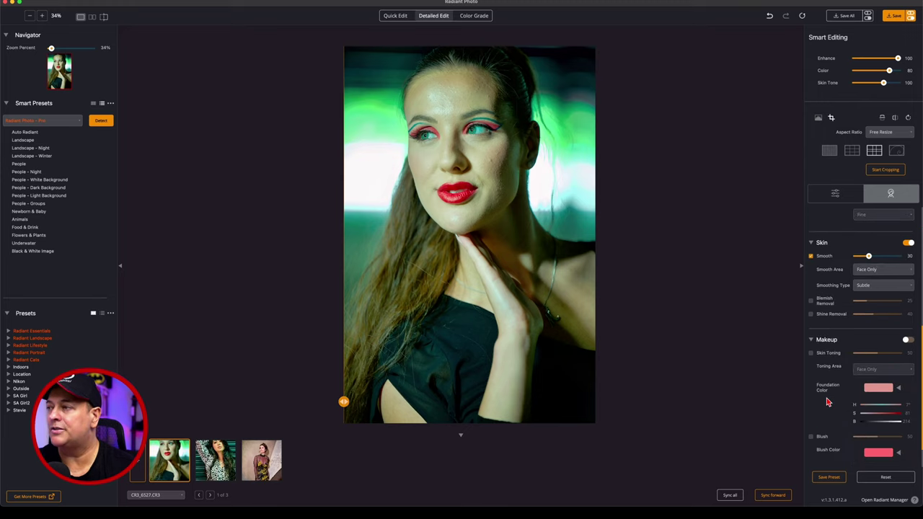
{"action": "left_click", "coordinate": [811, 302]}
{"action": "left_click_drag", "start_coordinate": [868, 301], "coordinate": [920, 301]}
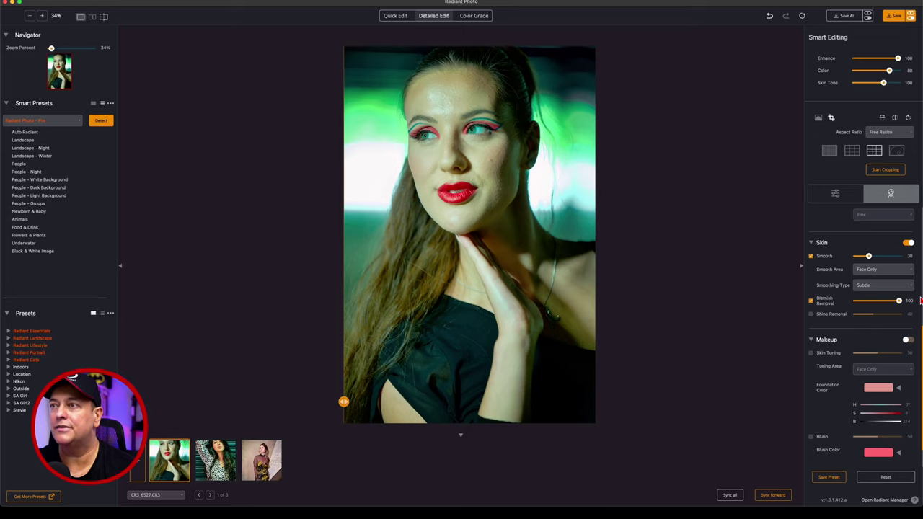
{"action": "left_click", "coordinate": [811, 303]}
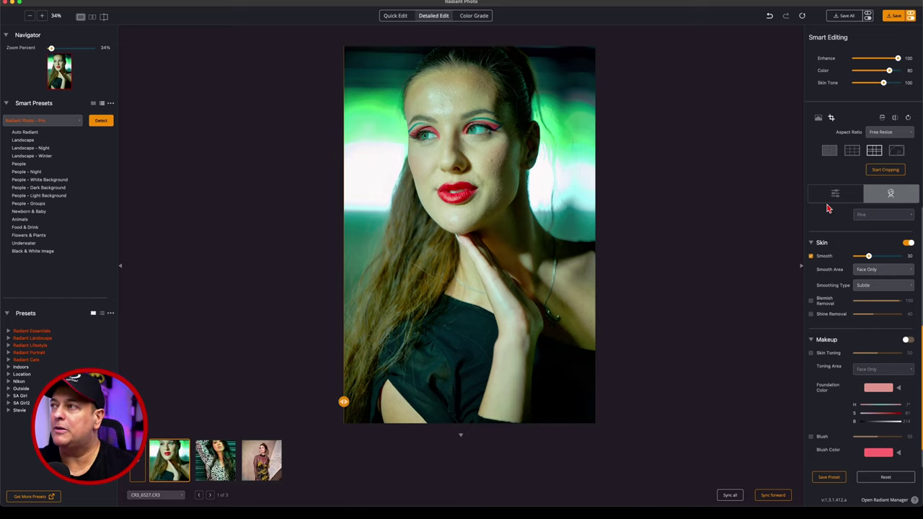
Step: Preview the Color Film Stocks color grades on the portrait, including Classic, Light, Warm, Crushed, Teal, Bleached and Deep Film
{"action": "left_click", "coordinate": [476, 17]}
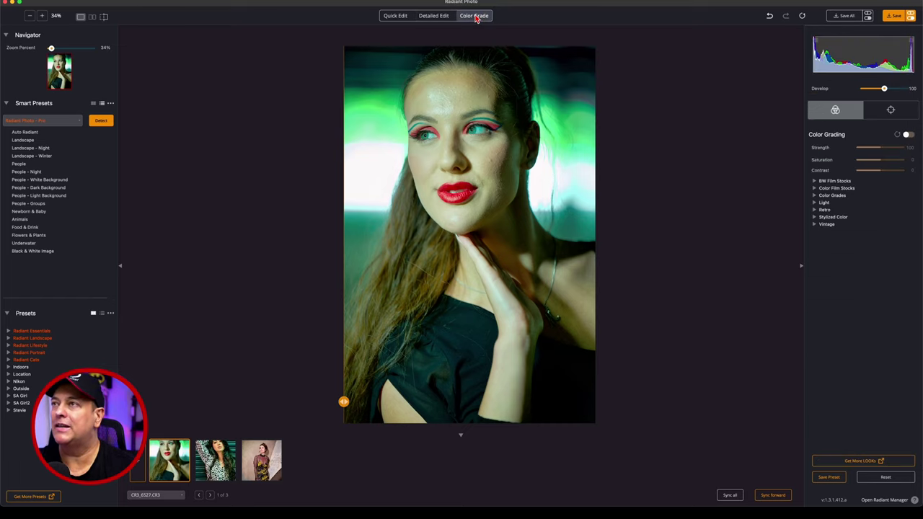
{"action": "left_click", "coordinate": [815, 189]}
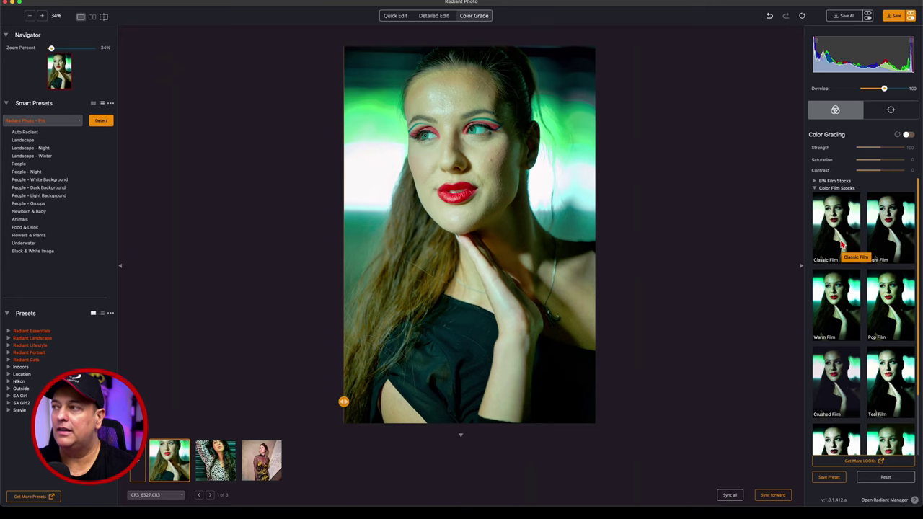
{"action": "left_click", "coordinate": [842, 246]}
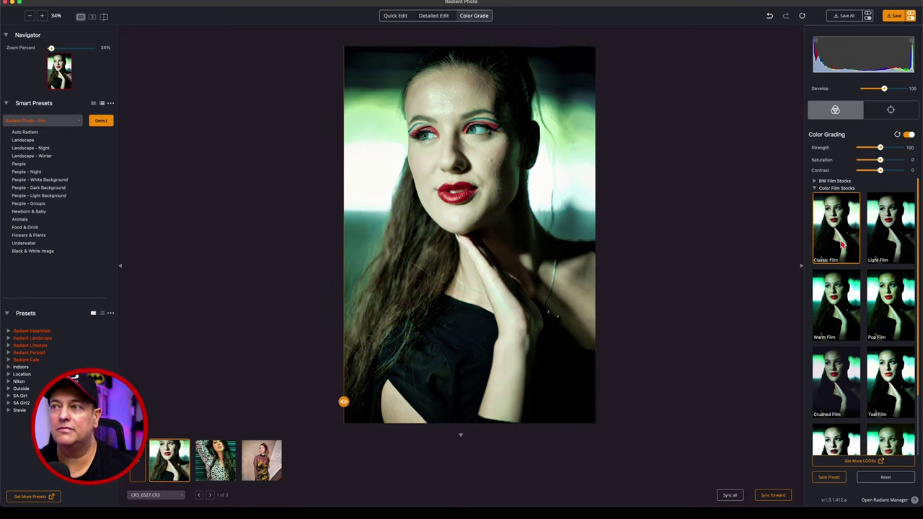
{"action": "left_click", "coordinate": [888, 247]}
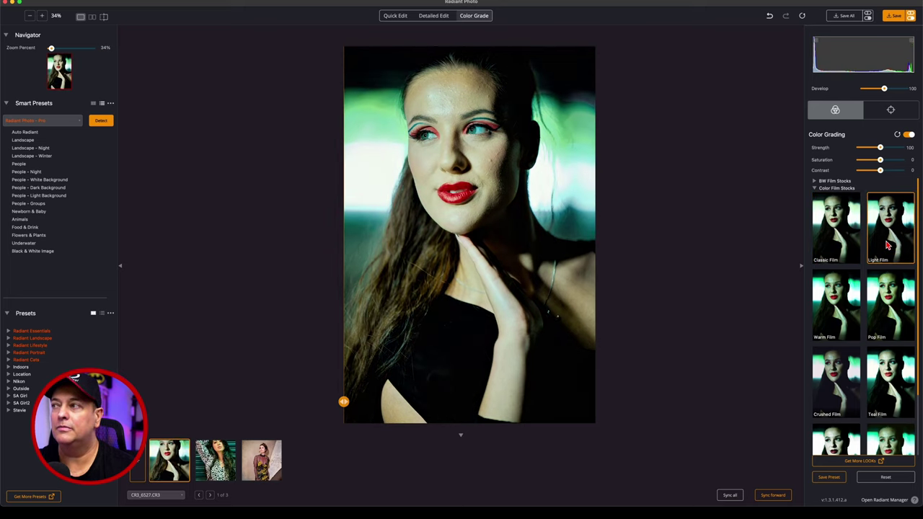
{"action": "left_click", "coordinate": [839, 308]}
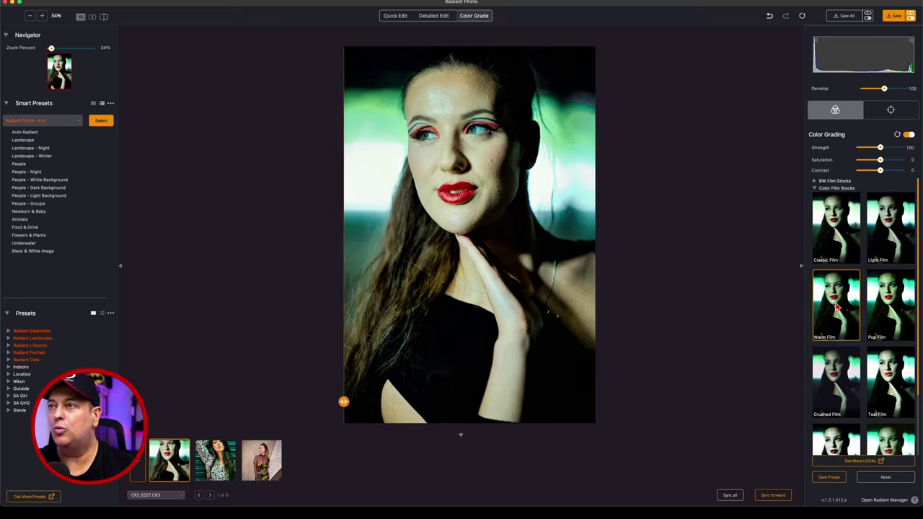
{"action": "left_click", "coordinate": [836, 386]}
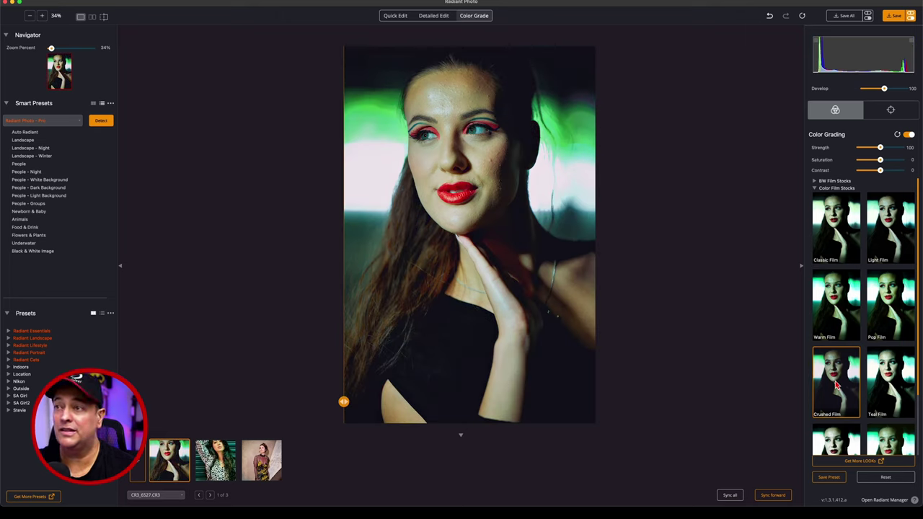
{"action": "left_click", "coordinate": [881, 395]}
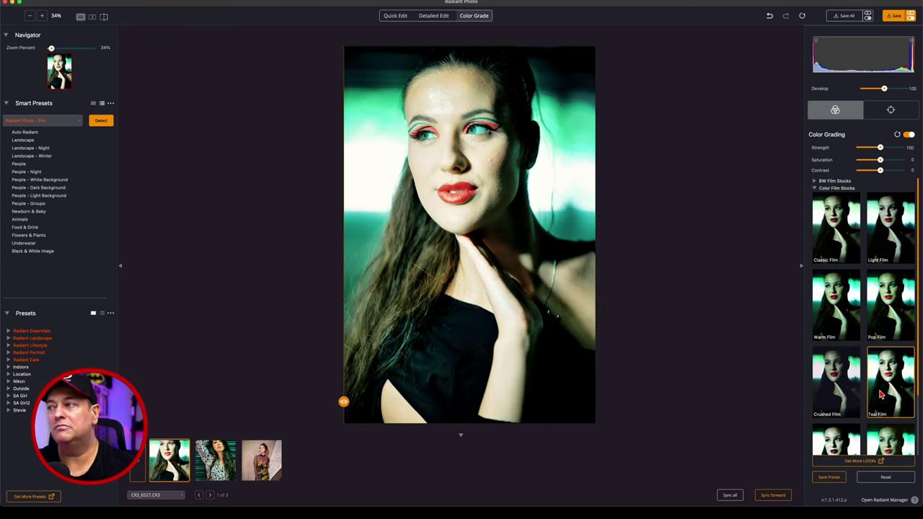
{"action": "left_click", "coordinate": [842, 444]}
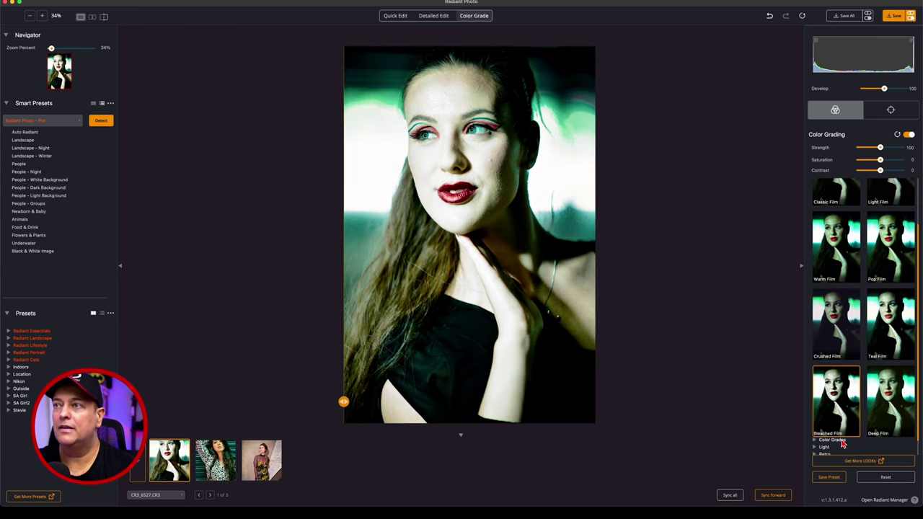
{"action": "left_click", "coordinate": [897, 405]}
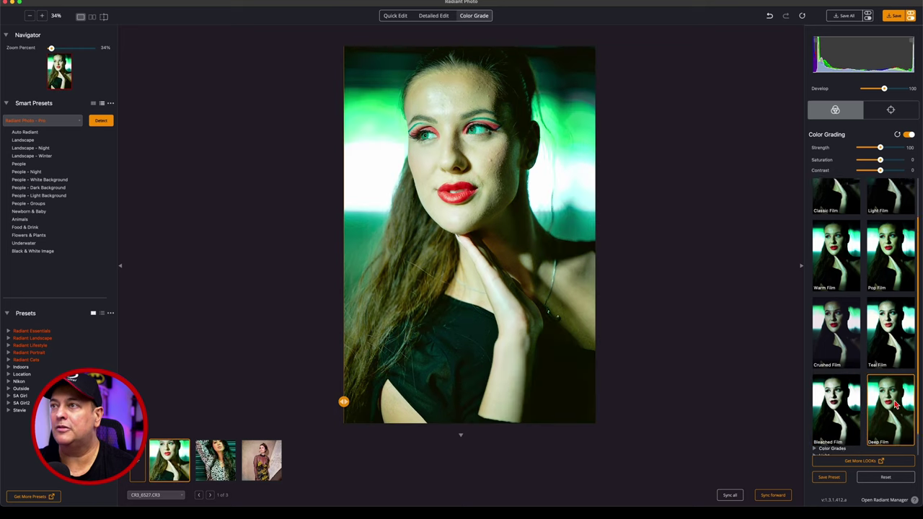
Step: Compare the Light, Pop and Classic Film looks on the portrait and apply Light Film
{"action": "left_click", "coordinate": [892, 245]}
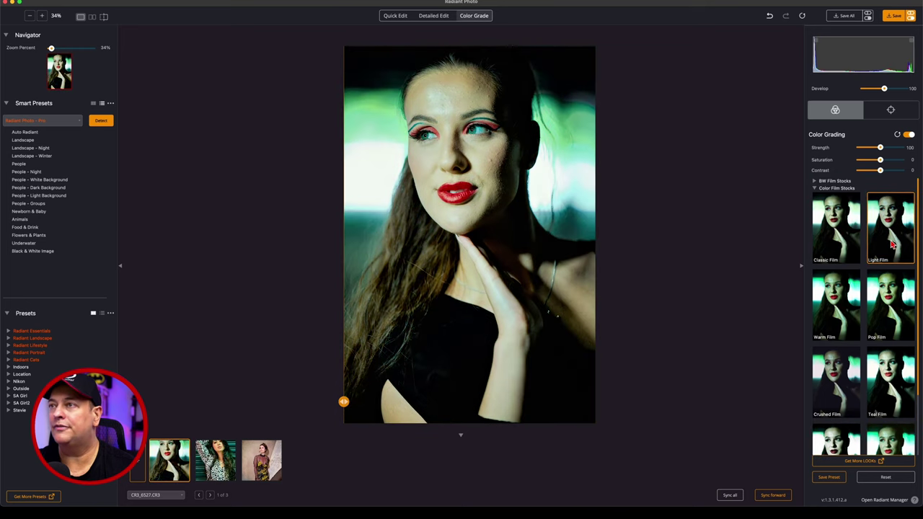
{"action": "left_click", "coordinate": [887, 317]}
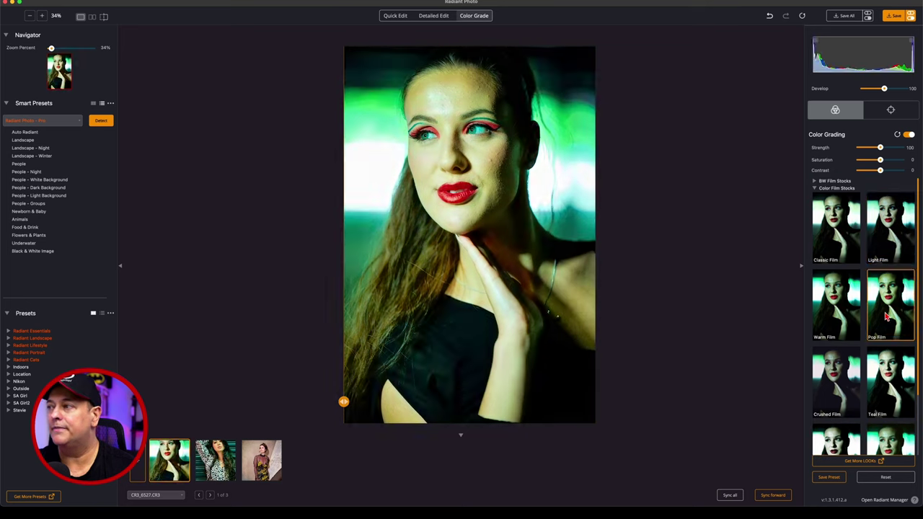
{"action": "left_click", "coordinate": [845, 247]}
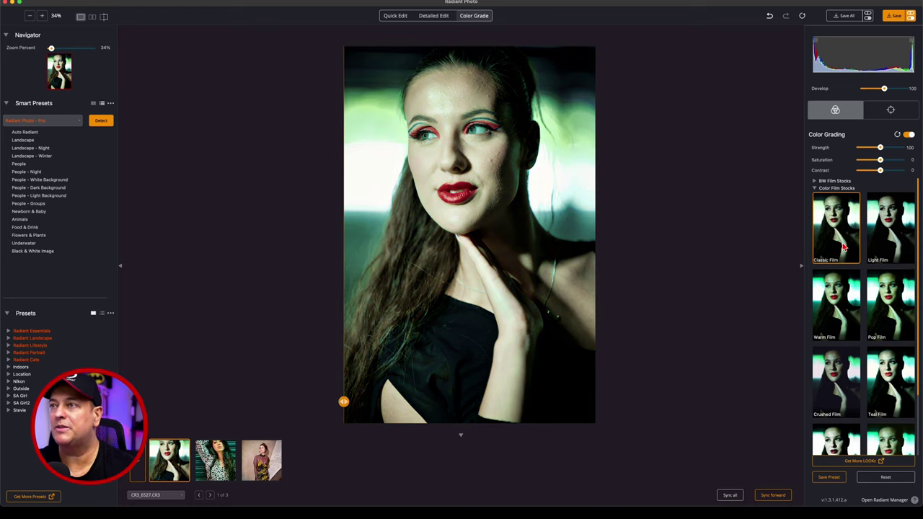
{"action": "left_click", "coordinate": [881, 240]}
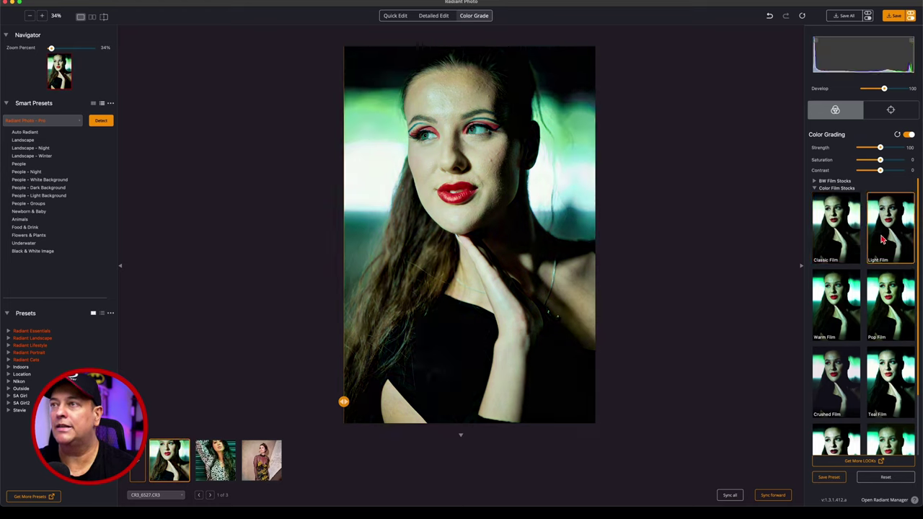
{"action": "left_click", "coordinate": [831, 228]}
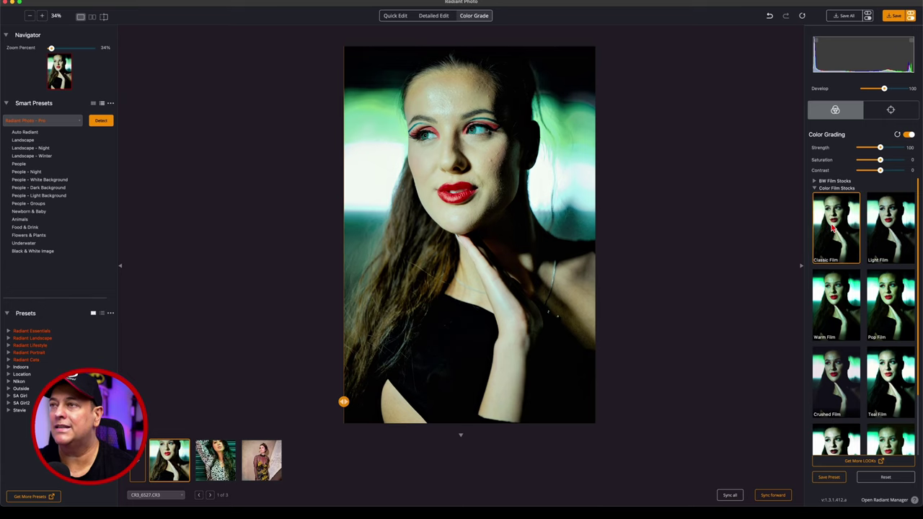
{"action": "left_click", "coordinate": [888, 232]}
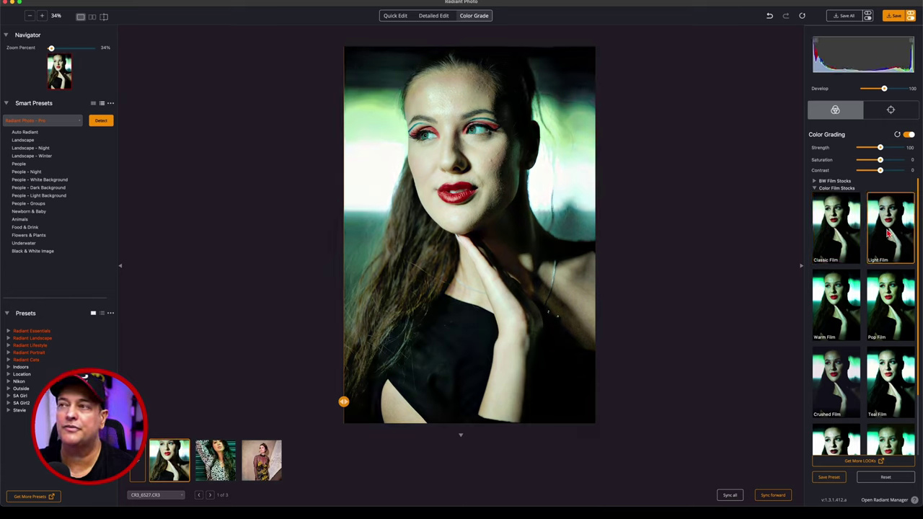
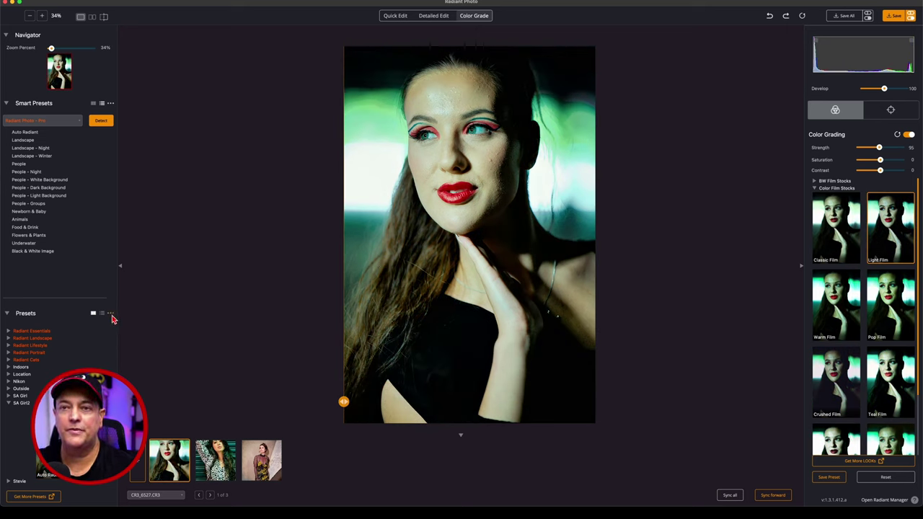
Step: Save the portrait's current settings as the preset Auto Radiant in a new group named SA Girl2b
{"action": "left_click", "coordinate": [110, 313]}
{"action": "left_click", "coordinate": [126, 336]}
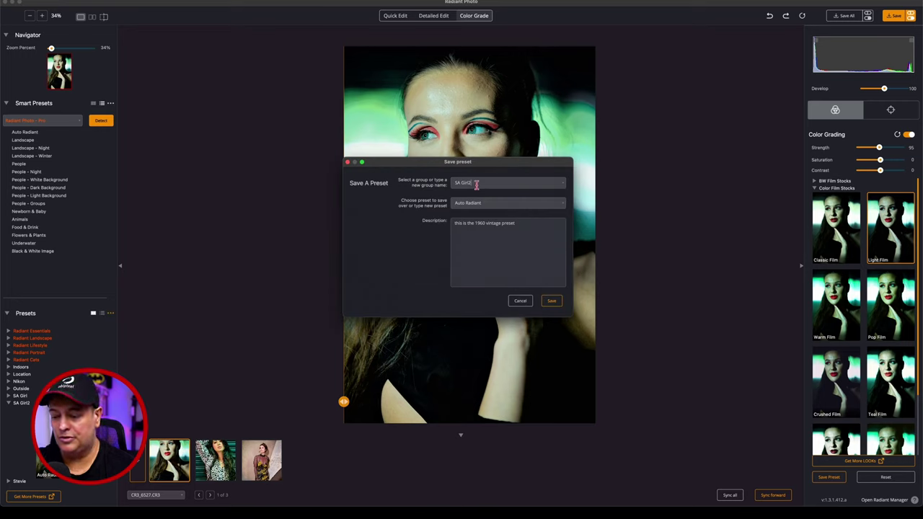
{"action": "left_click", "coordinate": [552, 300]}
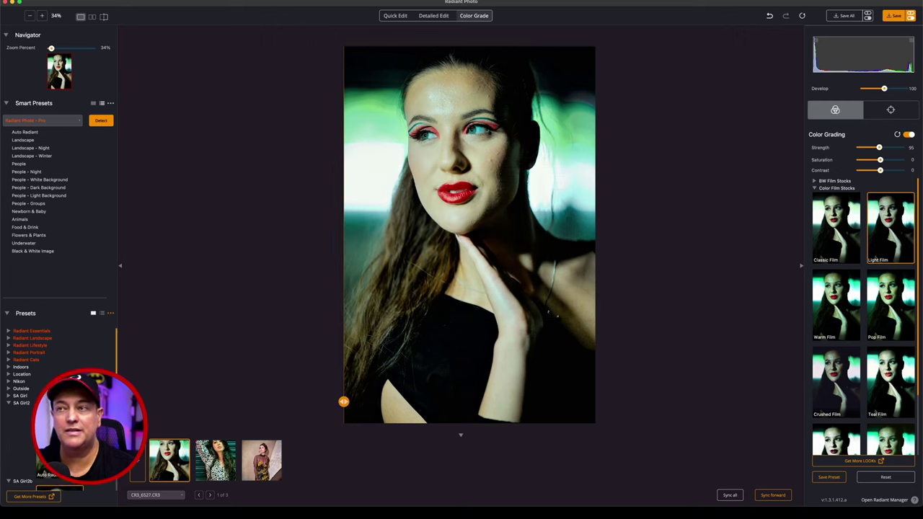
Step: Apply the Auto Radiant preset from the SA Girl2 group to the portrait
{"action": "scroll", "coordinate": [57, 404], "scroll_direction": "down", "scroll_amount": 3}
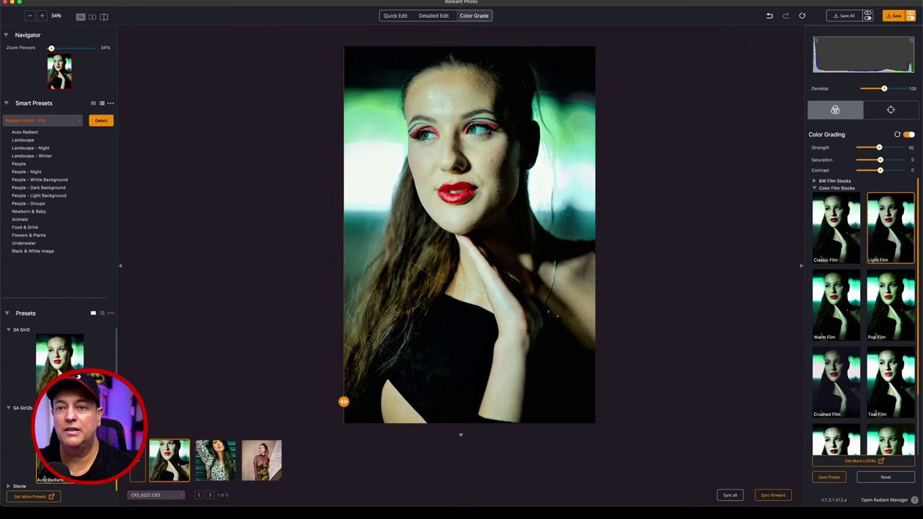
{"action": "left_click", "coordinate": [59, 353]}
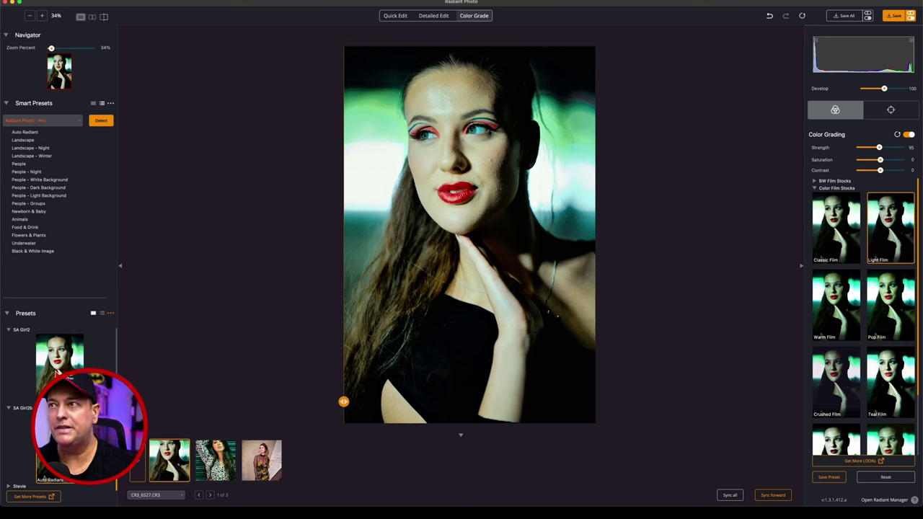
{"action": "left_click", "coordinate": [58, 369]}
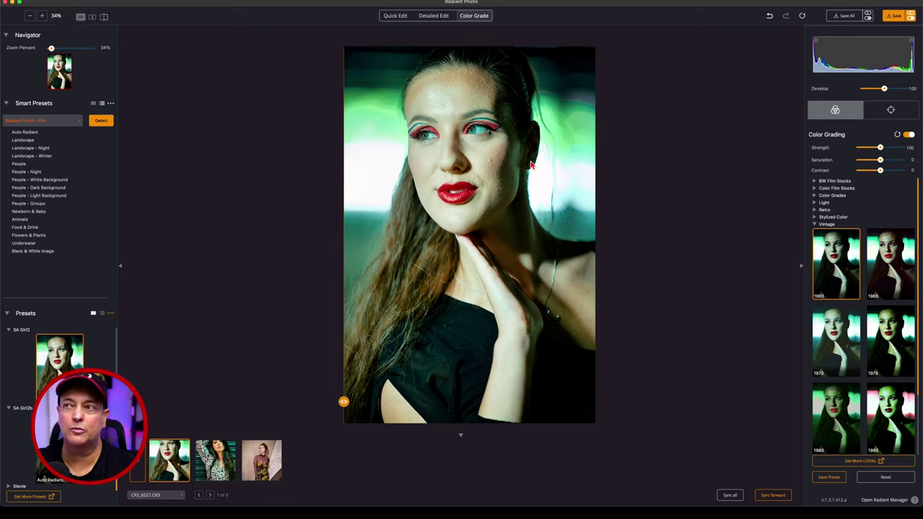
Step: Save the edited green-lit portrait, keep it open and compare it with its original in the before/after split
{"action": "left_click", "coordinate": [895, 18]}
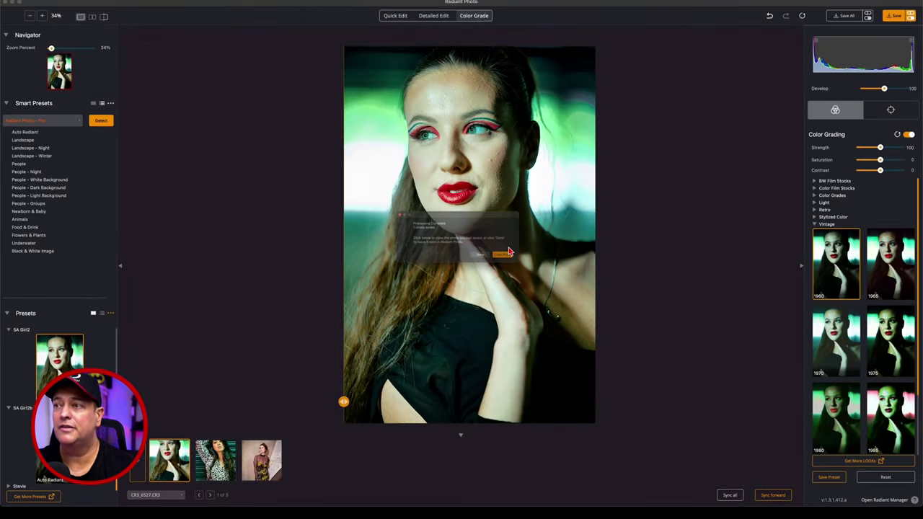
{"action": "left_click", "coordinate": [493, 265]}
{"action": "left_click_drag", "start_coordinate": [343, 402], "coordinate": [533, 404]}
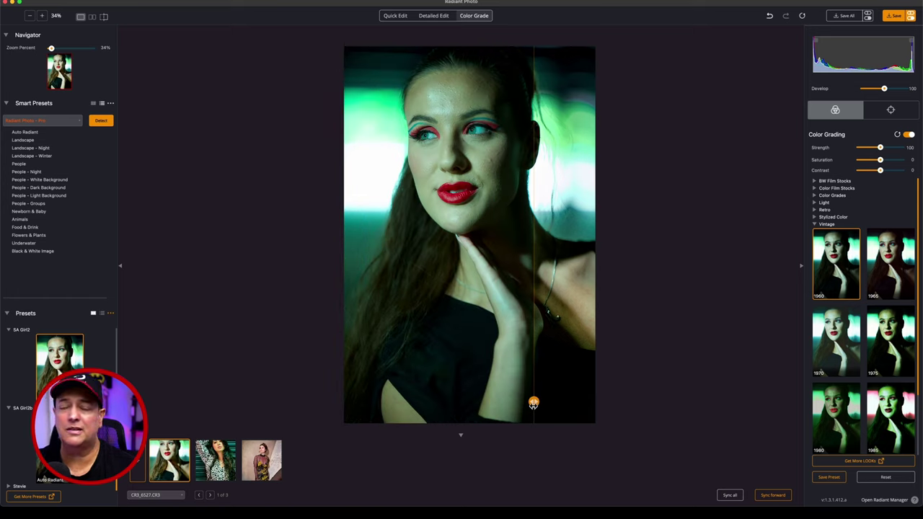
{"action": "left_click_drag", "start_coordinate": [534, 404], "coordinate": [450, 402]}
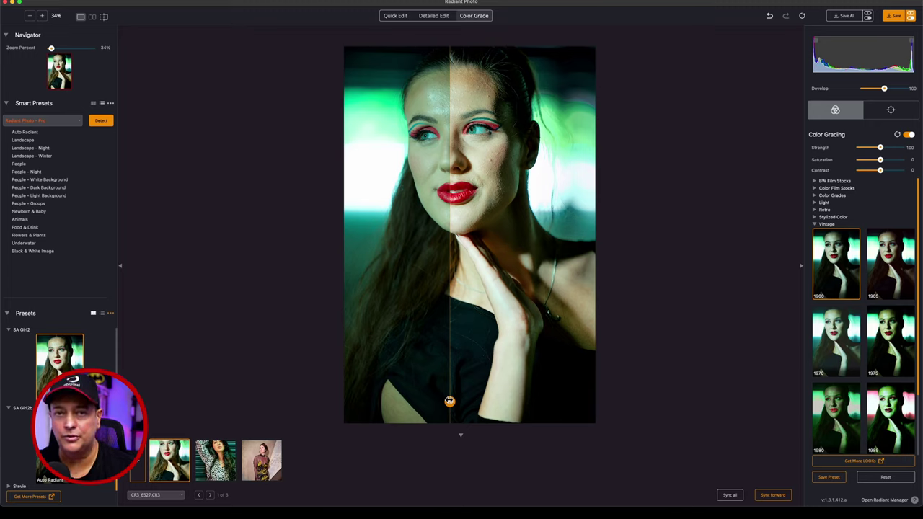
{"action": "left_click_drag", "start_coordinate": [449, 401], "coordinate": [317, 408]}
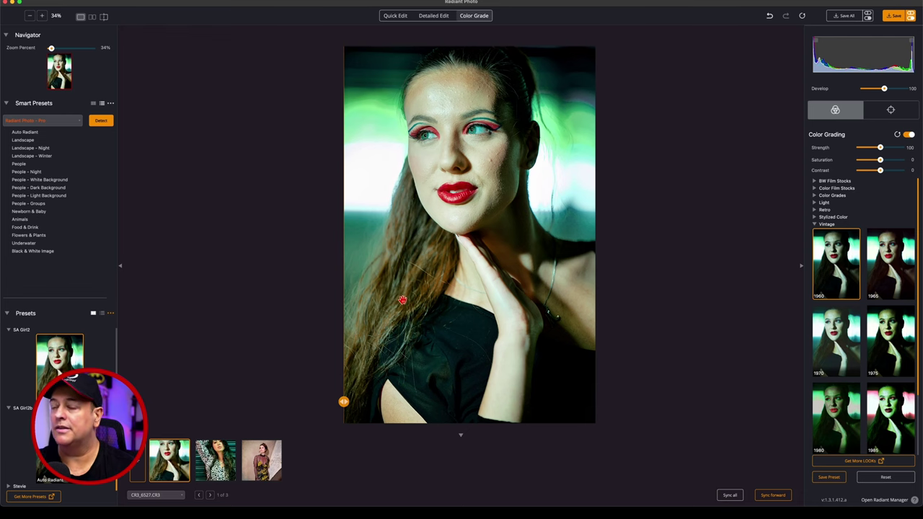
Step: Close the saved portrait to move on to the spotted-dress photo, and collapse the SA Girl2 preset group
{"action": "left_click", "coordinate": [182, 446]}
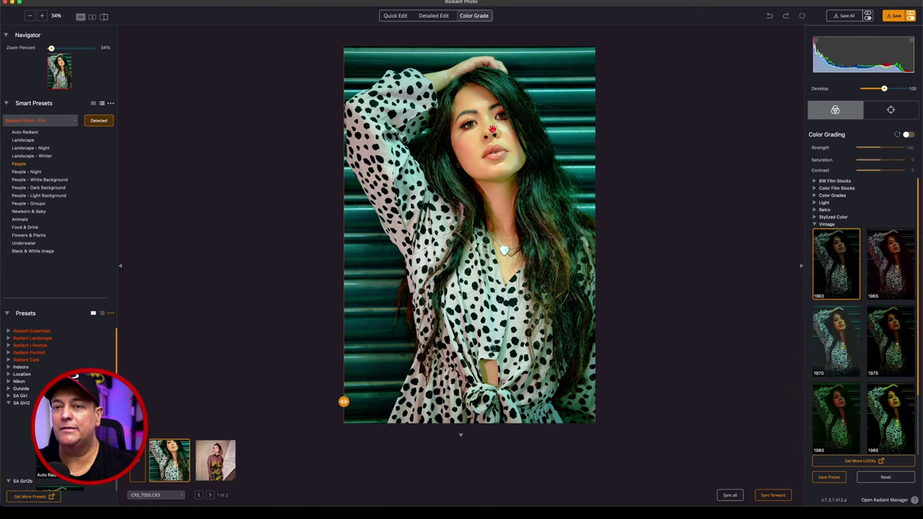
{"action": "scroll", "coordinate": [57, 389], "scroll_direction": "down", "scroll_amount": 2}
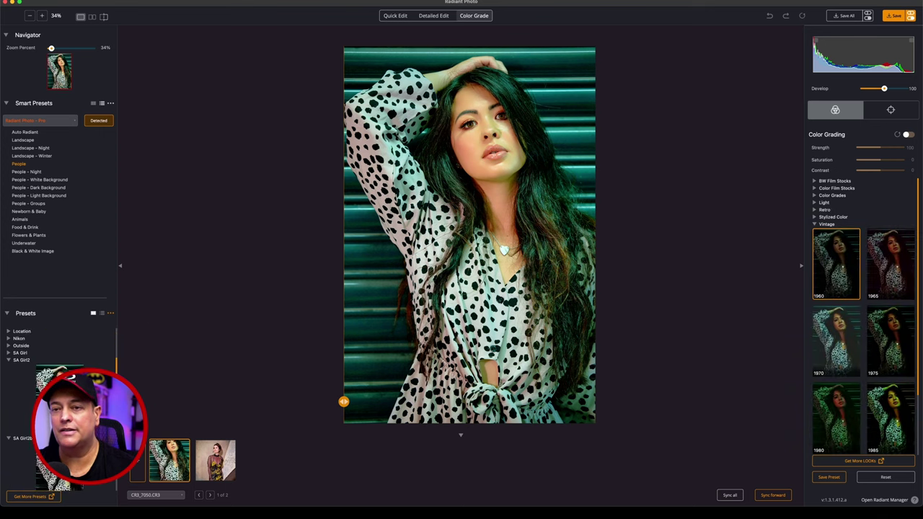
{"action": "scroll", "coordinate": [58, 390], "scroll_direction": "down", "scroll_amount": 2}
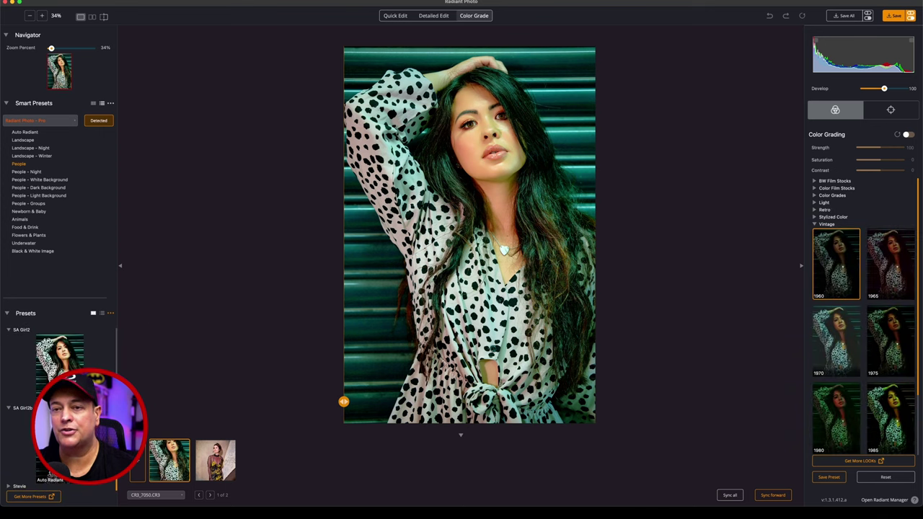
{"action": "left_click", "coordinate": [9, 333]}
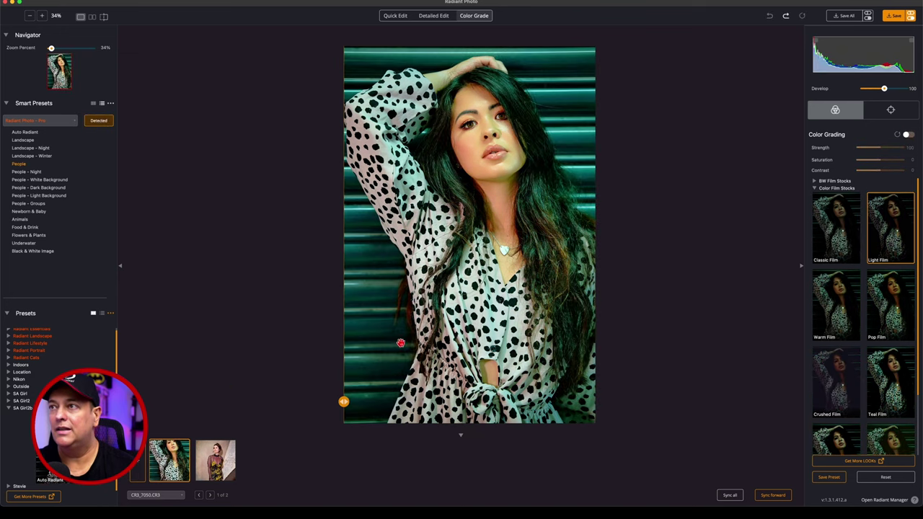
Step: In the detailed edit of the spotted-dress photo, enable Fidelity at 50 (Standard) and Vibrancy at 10
{"action": "left_click", "coordinate": [433, 16]}
{"action": "scroll", "coordinate": [847, 303], "scroll_direction": "up", "scroll_amount": 5}
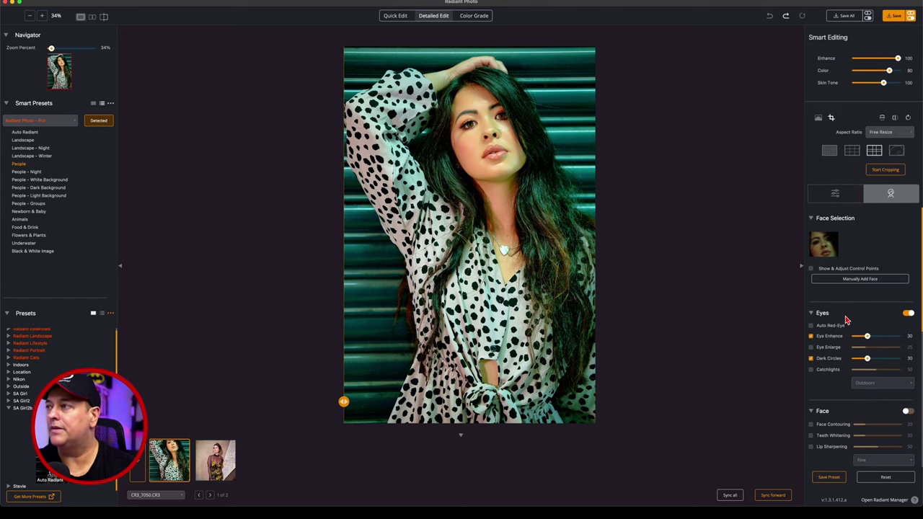
{"action": "left_click", "coordinate": [841, 199]}
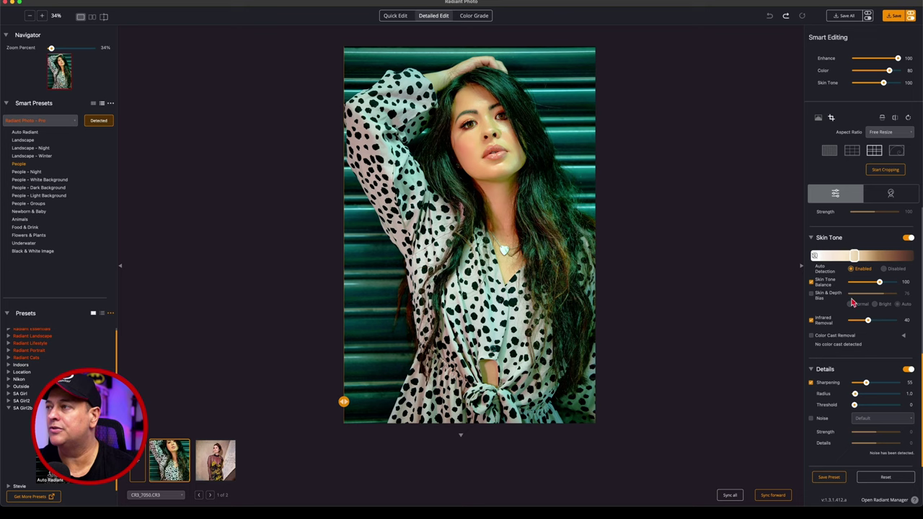
{"action": "scroll", "coordinate": [855, 302], "scroll_direction": "up", "scroll_amount": 2}
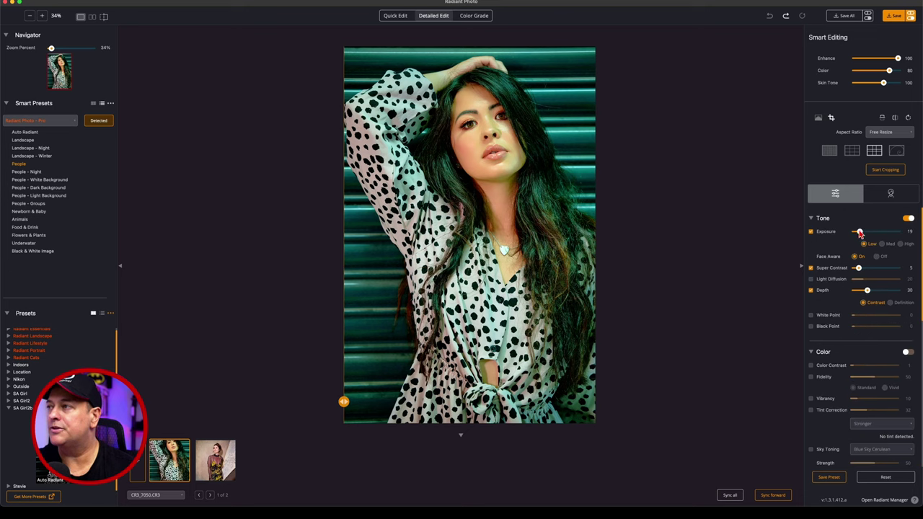
{"action": "left_click", "coordinate": [811, 378]}
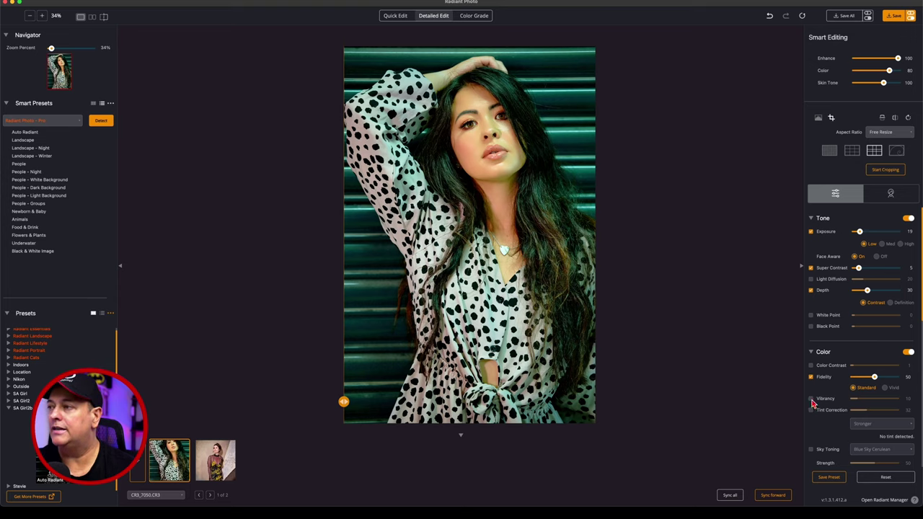
{"action": "left_click", "coordinate": [811, 400]}
{"action": "left_click", "coordinate": [812, 399]}
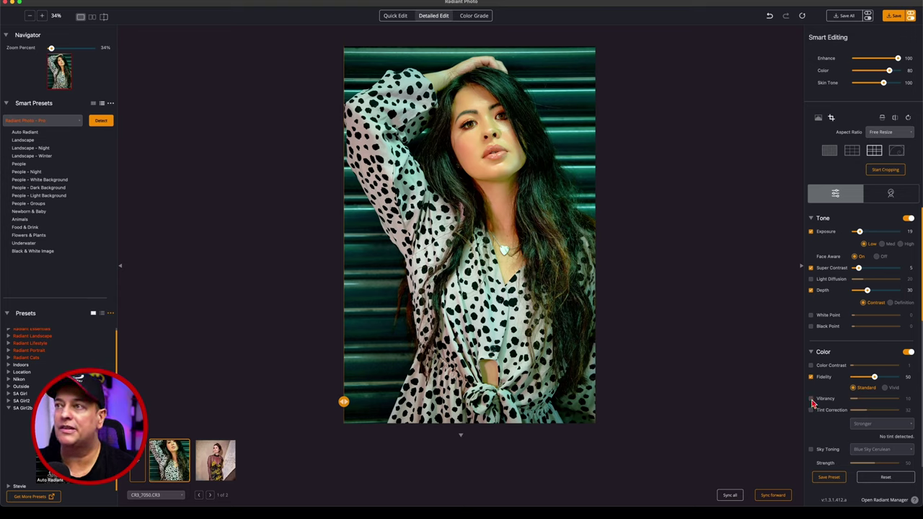
{"action": "left_click", "coordinate": [812, 400]}
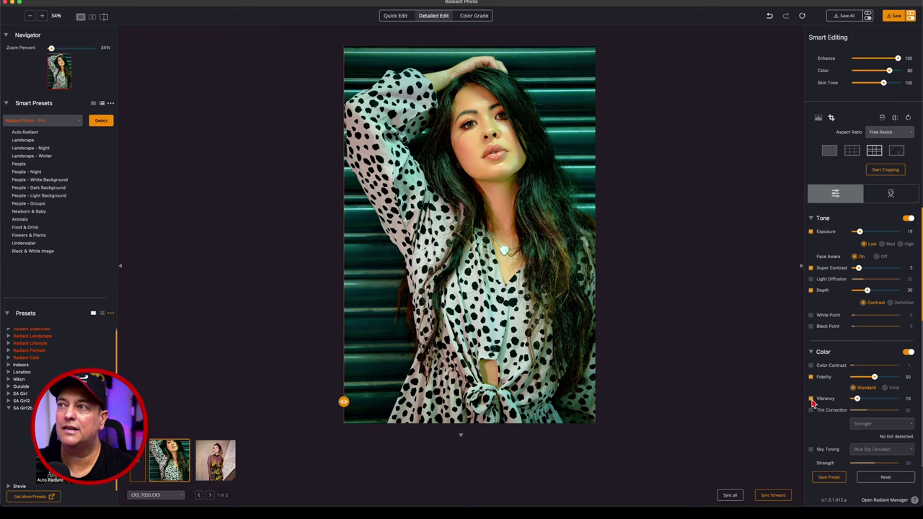
Step: Examine the noise in the woman's face up close and enable Default noise reduction for the photo
{"action": "scroll", "coordinate": [812, 397], "scroll_direction": "down", "scroll_amount": 5}
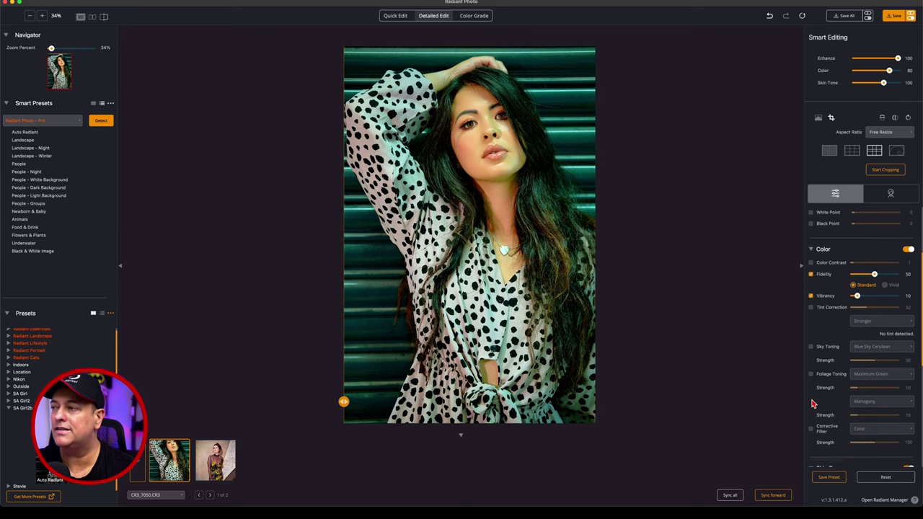
{"action": "scroll", "coordinate": [812, 353], "scroll_direction": "down", "scroll_amount": 10}
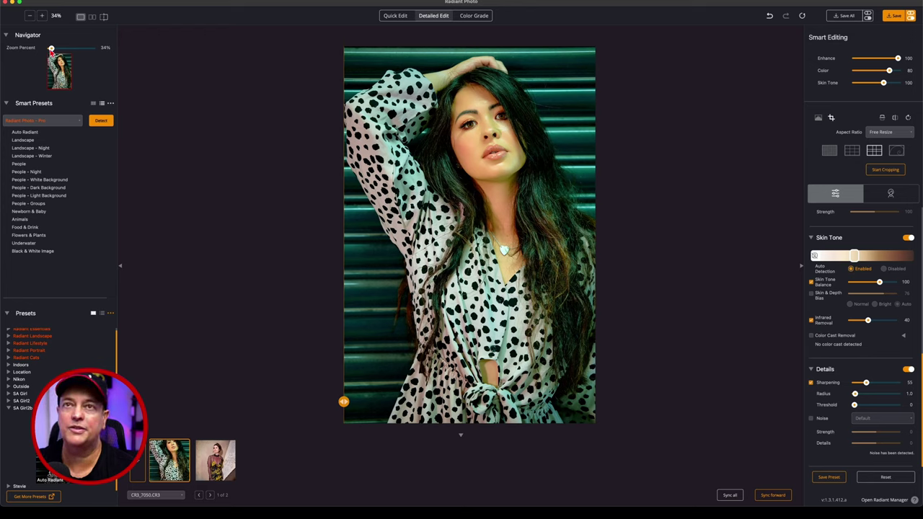
{"action": "left_click_drag", "start_coordinate": [52, 49], "coordinate": [54, 49]}
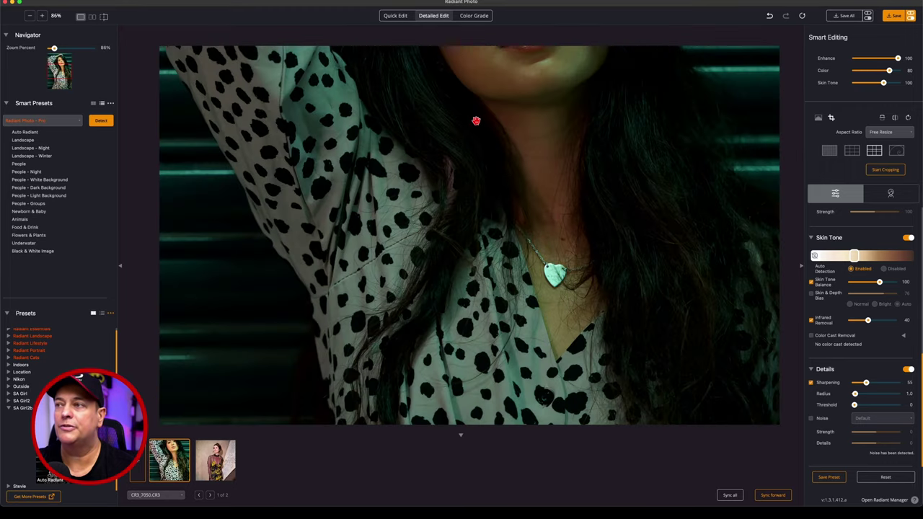
{"action": "left_click_drag", "start_coordinate": [476, 119], "coordinate": [457, 350]}
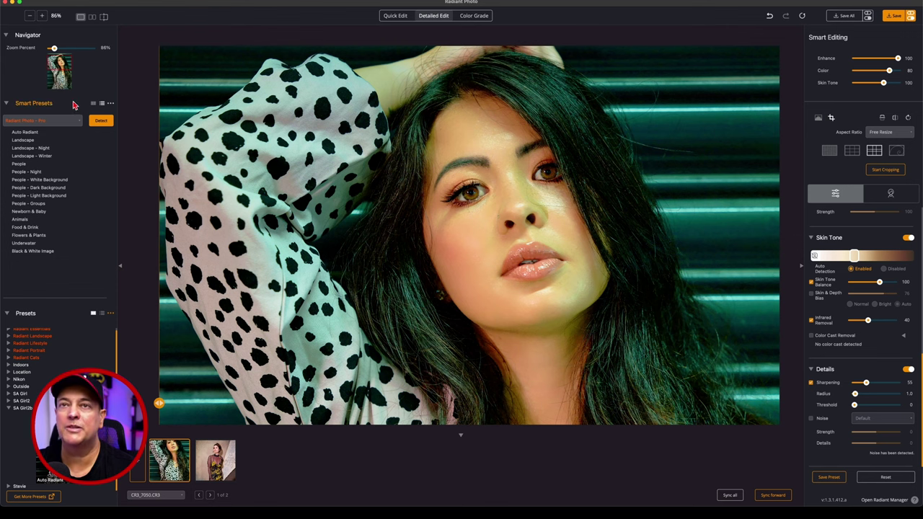
{"action": "left_click_drag", "start_coordinate": [53, 47], "coordinate": [50, 47]}
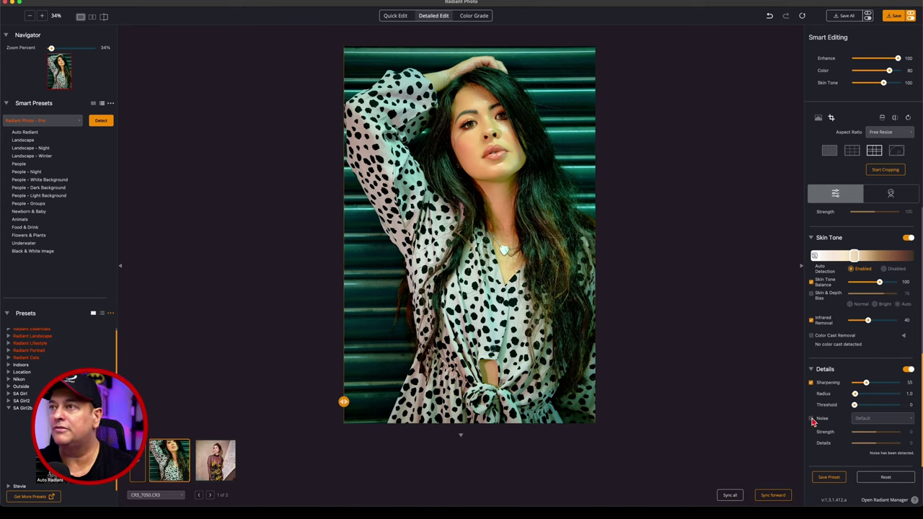
{"action": "left_click", "coordinate": [811, 419]}
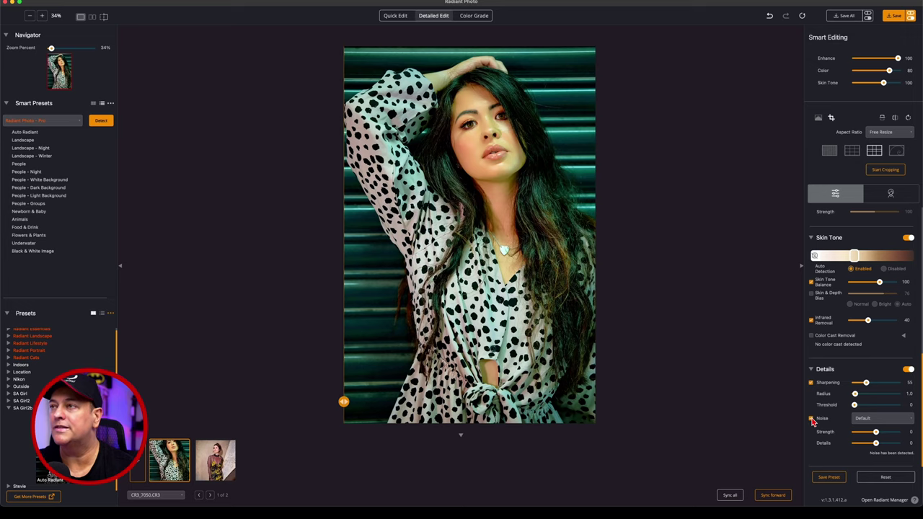
Step: Compare the photo with and without sharpening, leaving sharpening switched on
{"action": "left_click", "coordinate": [812, 383]}
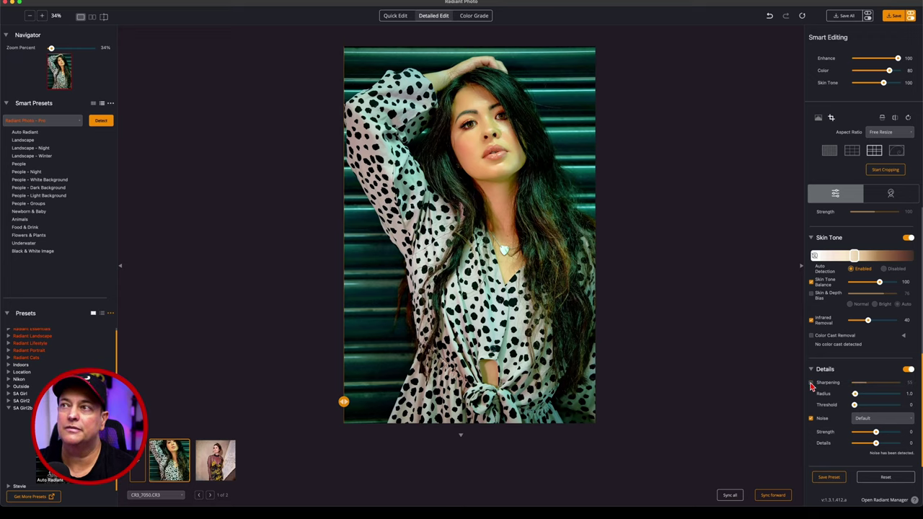
{"action": "left_click", "coordinate": [811, 384]}
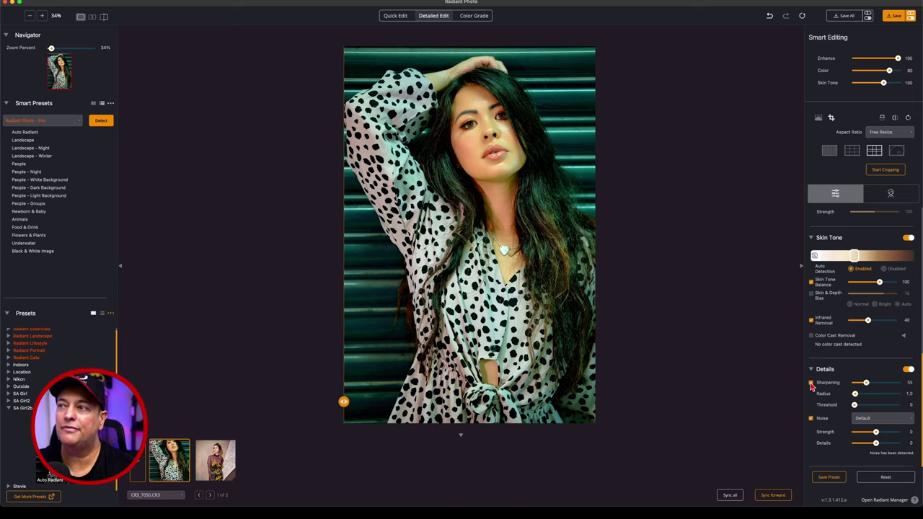
{"action": "left_click", "coordinate": [812, 383]}
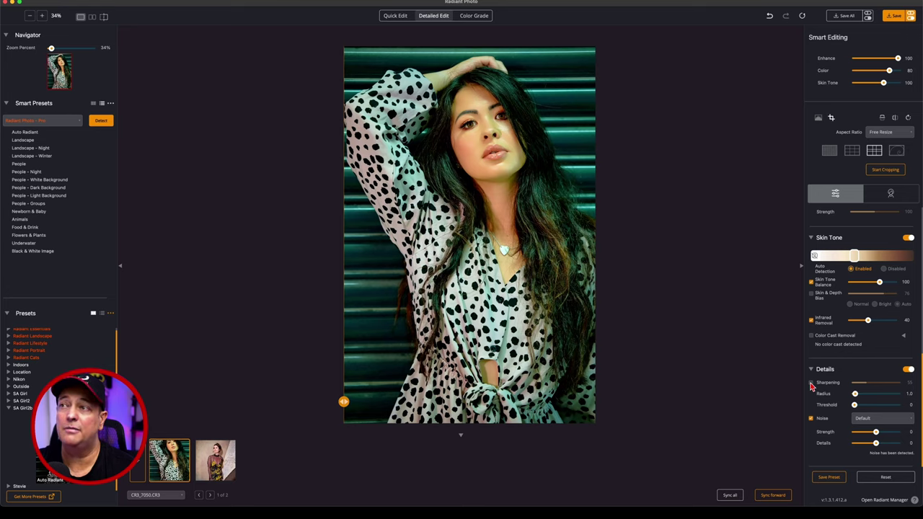
{"action": "left_click", "coordinate": [811, 384]}
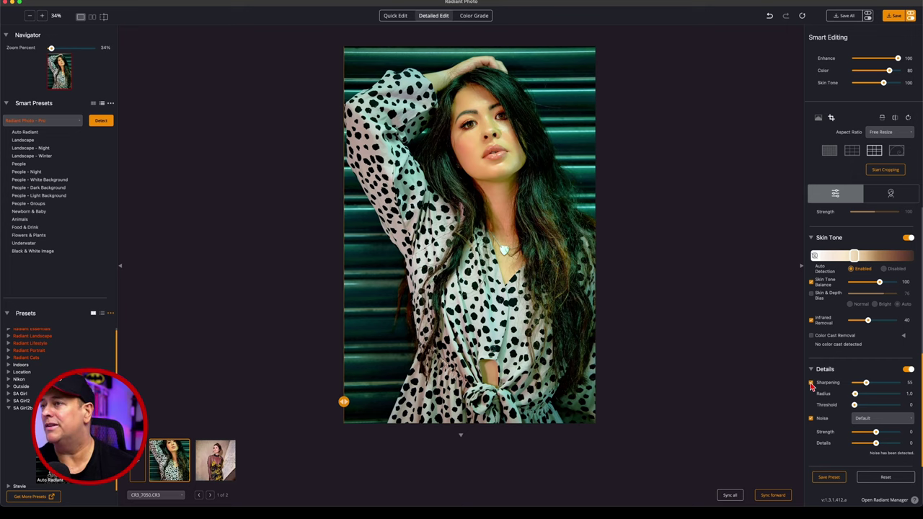
Step: Show and hide the control points of the detected face and try the Catchlights effect on the eyes
{"action": "scroll", "coordinate": [837, 325], "scroll_direction": "up", "scroll_amount": 5}
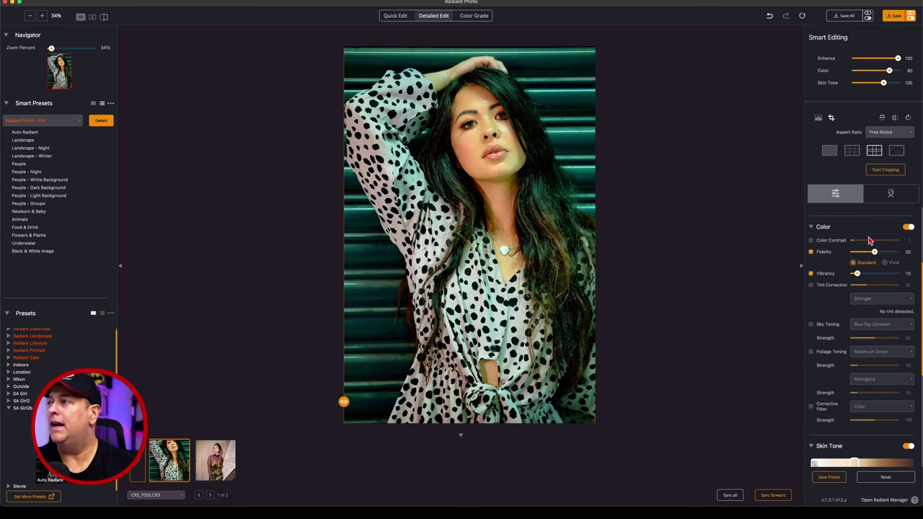
{"action": "left_click", "coordinate": [892, 195]}
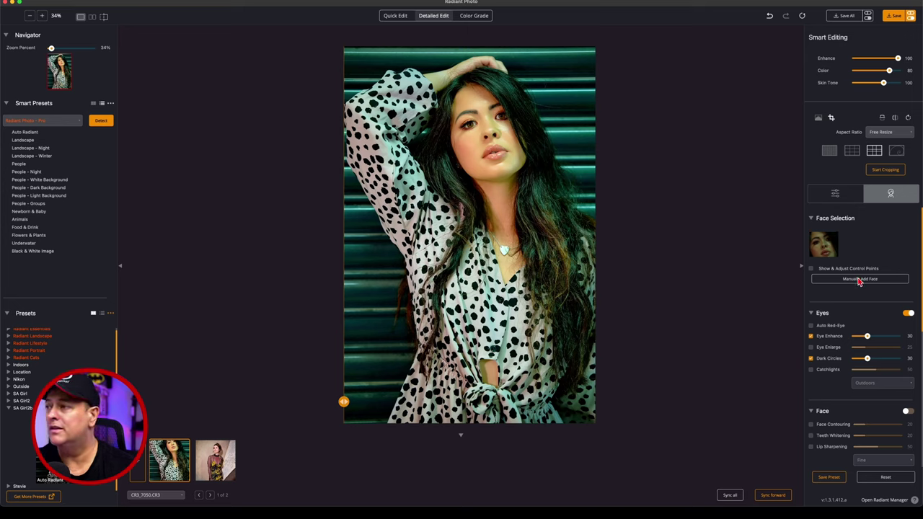
{"action": "left_click", "coordinate": [811, 272]}
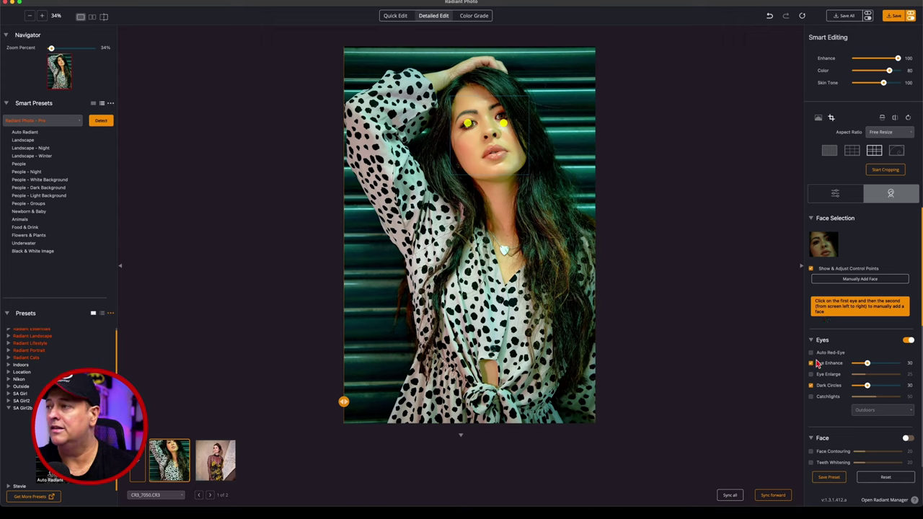
{"action": "scroll", "coordinate": [837, 372], "scroll_direction": "down", "scroll_amount": 2}
{"action": "scroll", "coordinate": [837, 372], "scroll_direction": "up", "scroll_amount": 1}
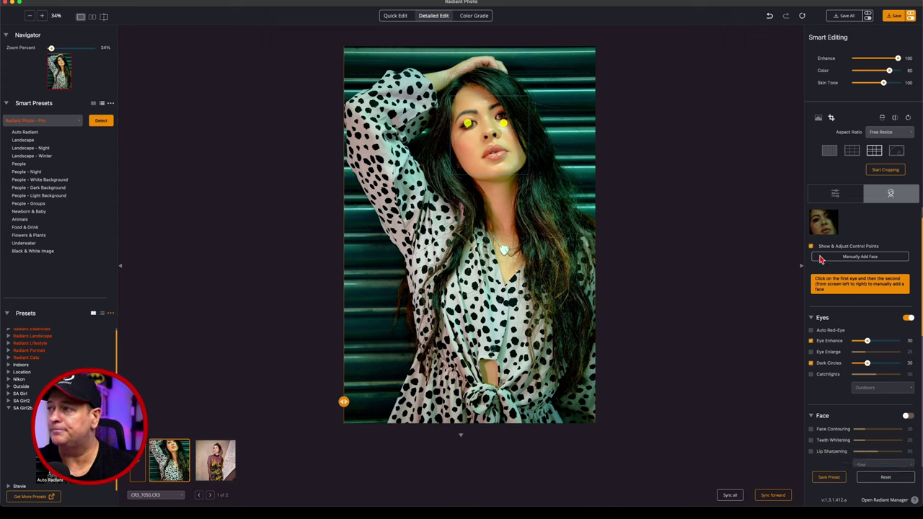
{"action": "left_click", "coordinate": [811, 249]}
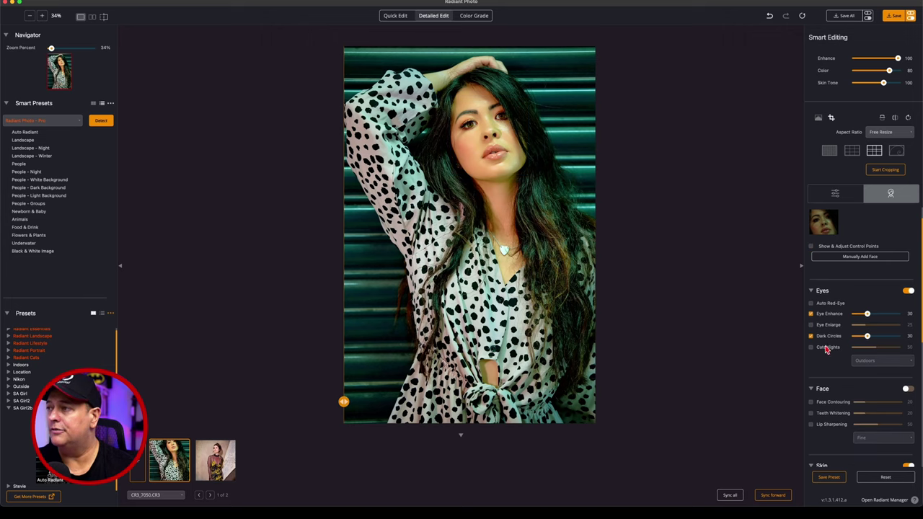
{"action": "left_click", "coordinate": [812, 348]}
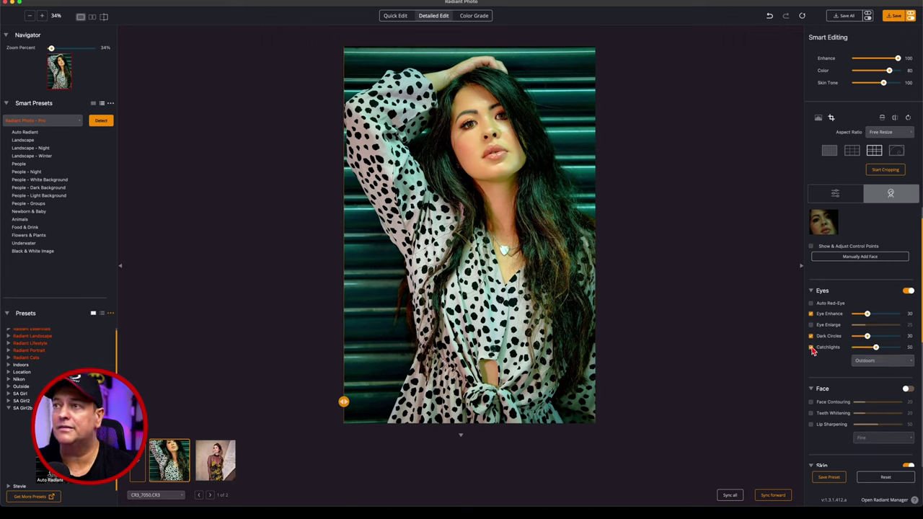
{"action": "left_click", "coordinate": [811, 348]}
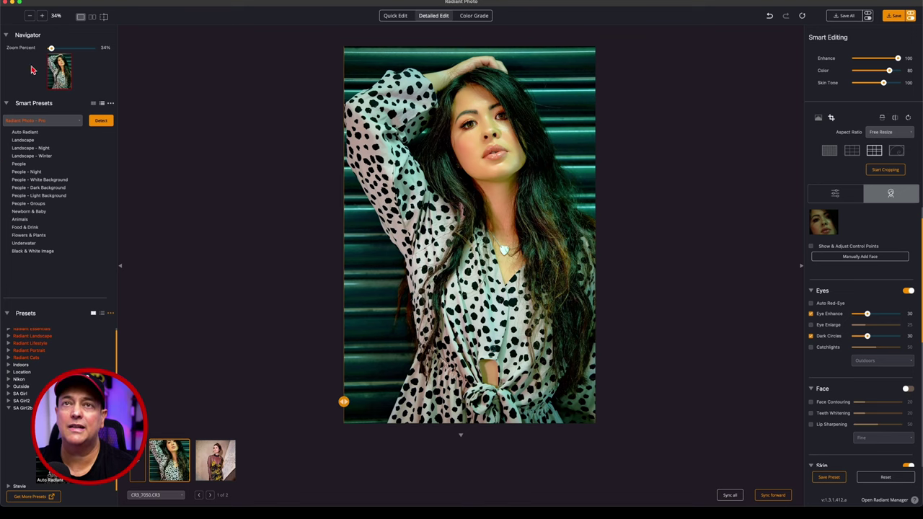
Step: Enlarge the photo to 93% and compare the woman's face before and after in the split view
{"action": "left_click_drag", "start_coordinate": [52, 49], "coordinate": [55, 48]}
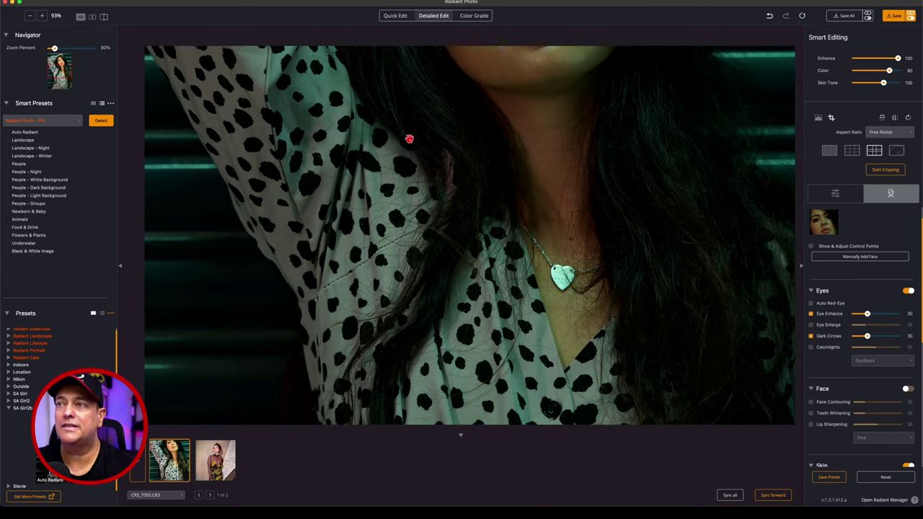
{"action": "left_click_drag", "start_coordinate": [408, 138], "coordinate": [388, 318]}
{"action": "left_click_drag", "start_coordinate": [504, 153], "coordinate": [504, 254]}
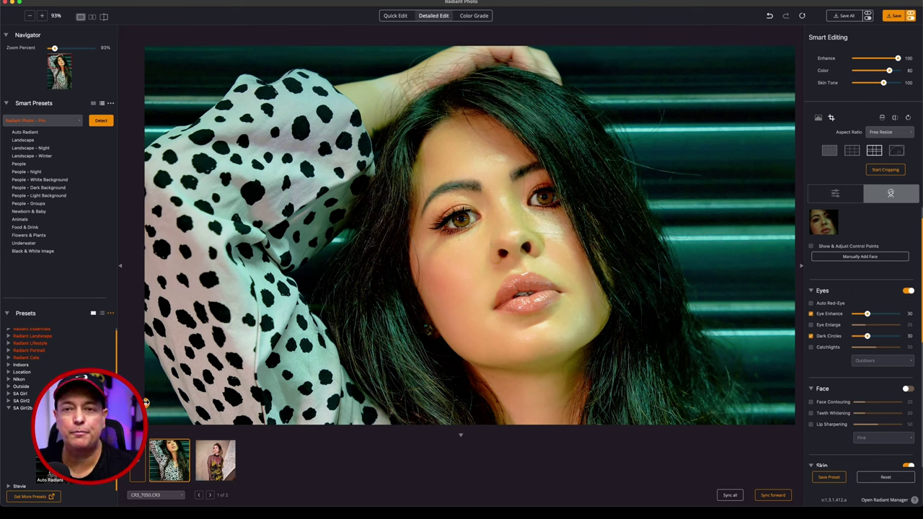
{"action": "left_click_drag", "start_coordinate": [145, 402], "coordinate": [528, 376]}
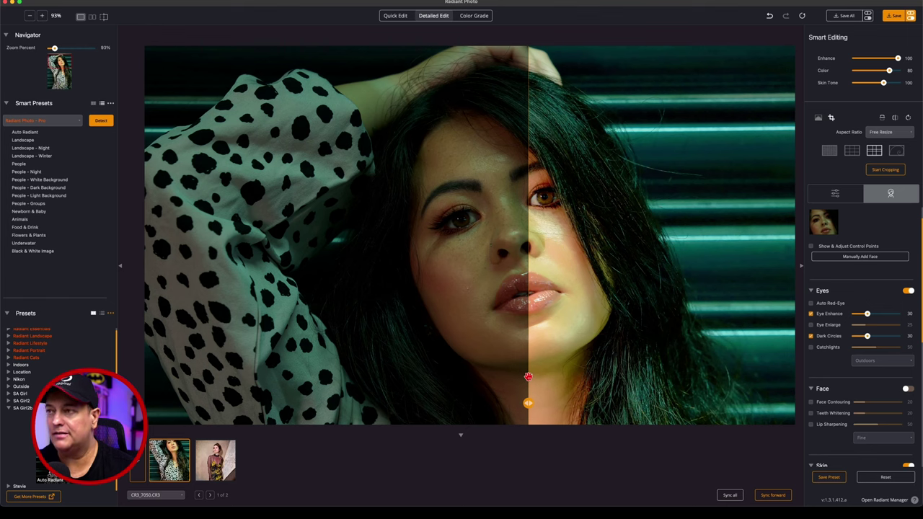
{"action": "left_click_drag", "start_coordinate": [528, 403], "coordinate": [510, 406]}
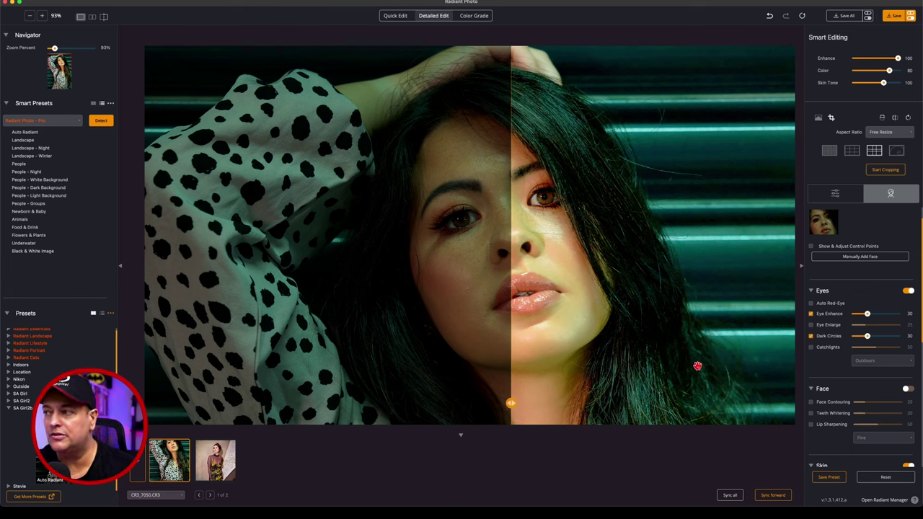
Step: Try Face Contouring on the woman's face, leave it off, and enable Fine Lip Sharpening at 18
{"action": "left_click", "coordinate": [812, 403]}
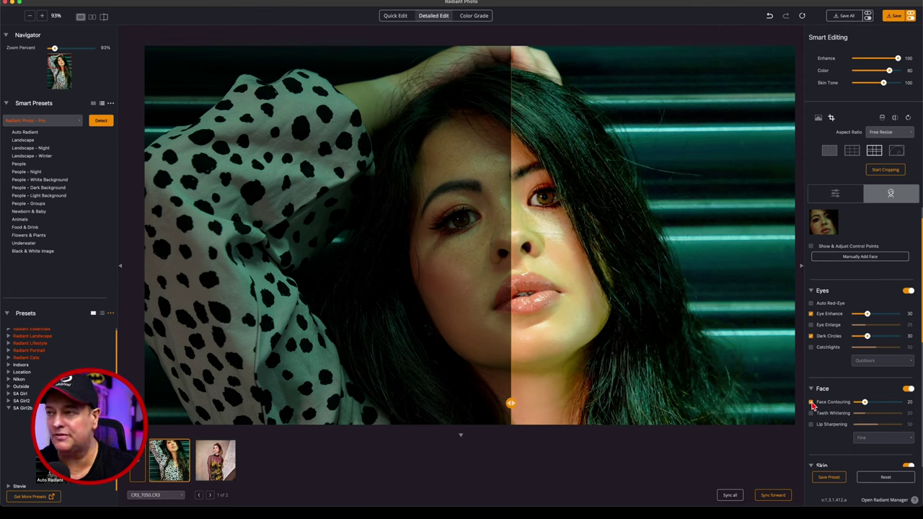
{"action": "left_click", "coordinate": [812, 402]}
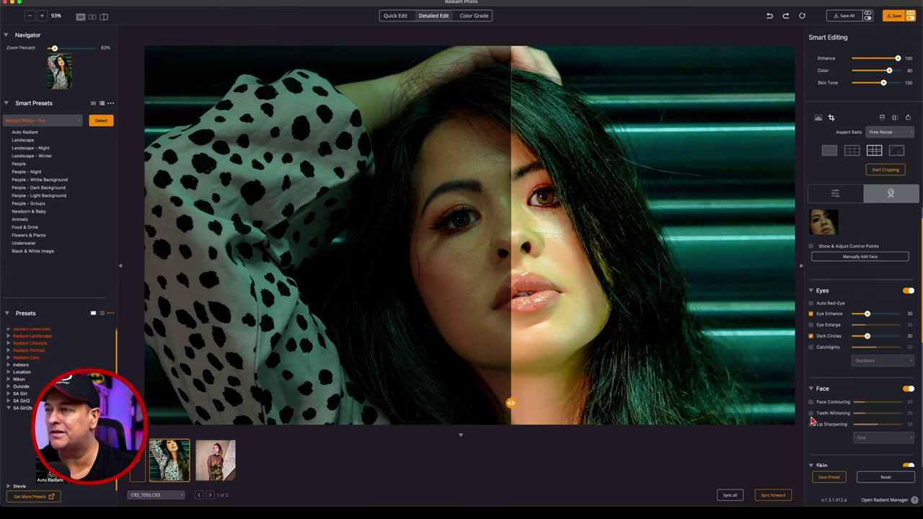
{"action": "left_click", "coordinate": [812, 425]}
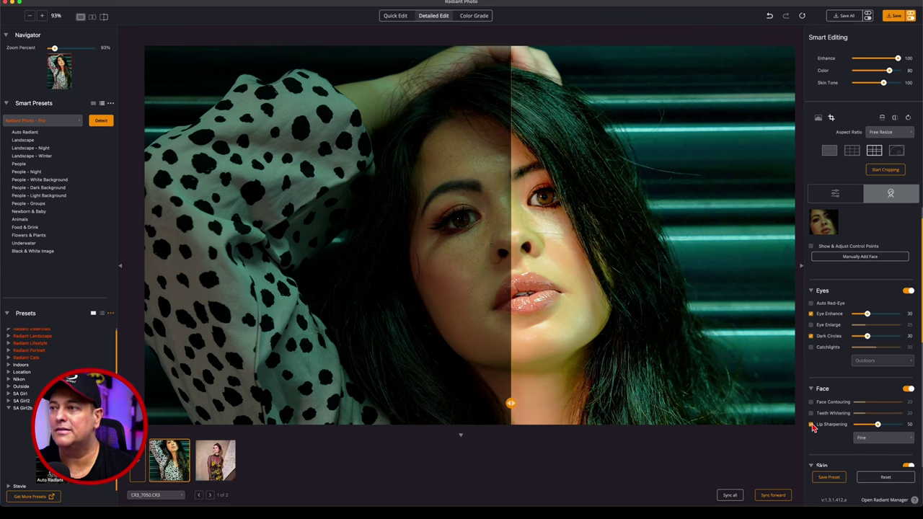
{"action": "left_click", "coordinate": [865, 425]}
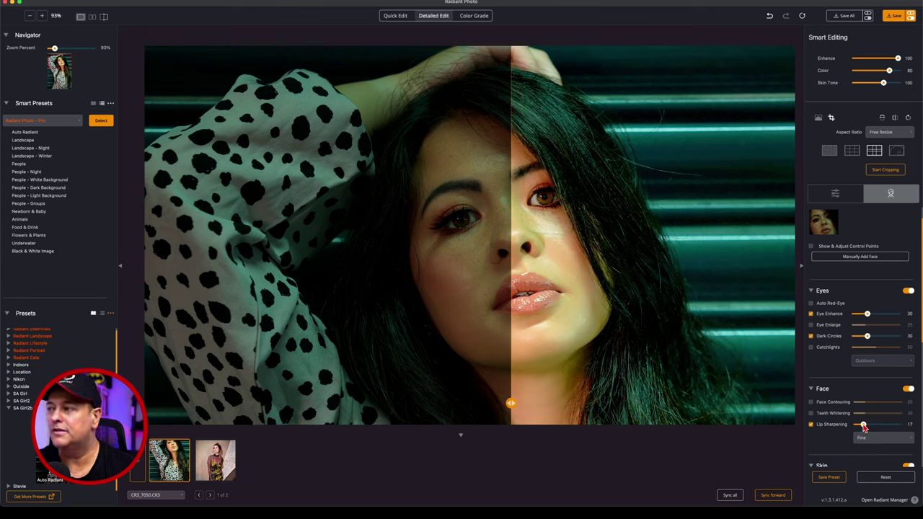
{"action": "left_click_drag", "start_coordinate": [864, 426], "coordinate": [864, 426]}
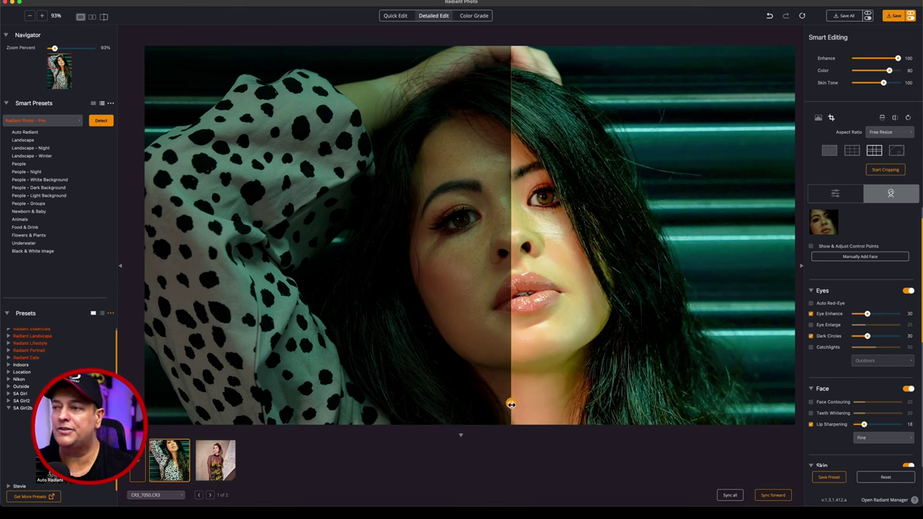
Step: Compare the spotted-dress portrait before and after in the split view, and with the Face adjustments off and on
{"action": "left_click_drag", "start_coordinate": [510, 404], "coordinate": [812, 402]}
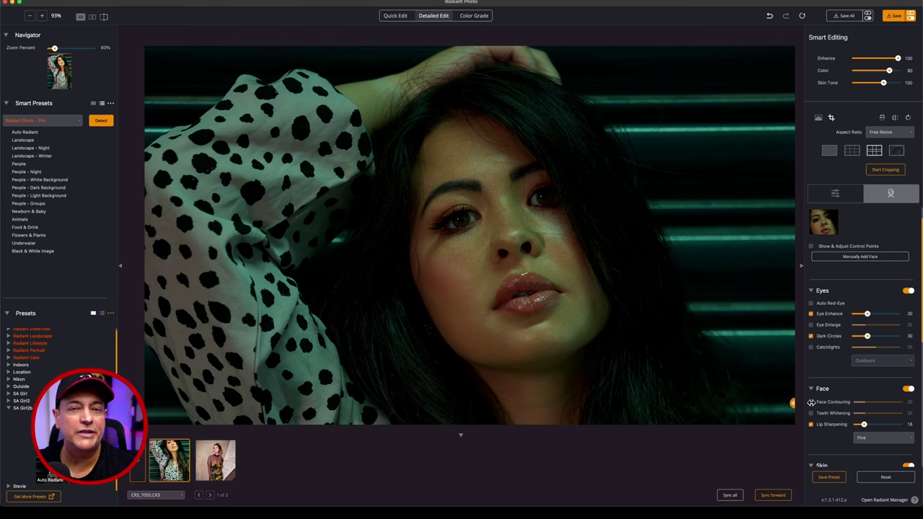
{"action": "left_click_drag", "start_coordinate": [761, 398], "coordinate": [145, 402]}
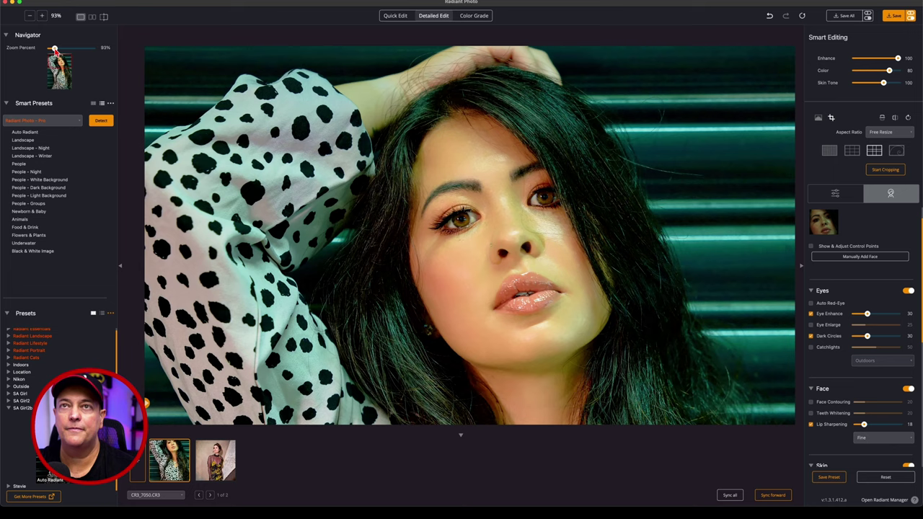
{"action": "left_click_drag", "start_coordinate": [54, 48], "coordinate": [51, 48]}
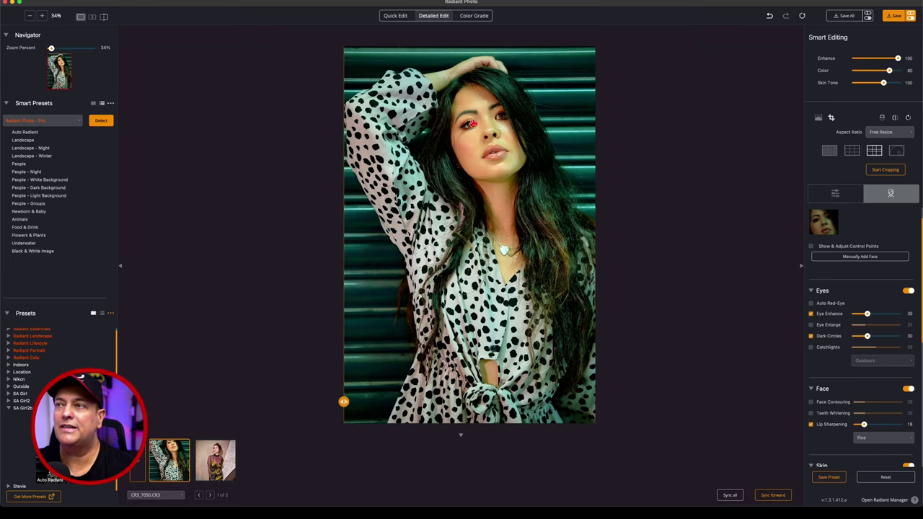
{"action": "left_click", "coordinate": [908, 389]}
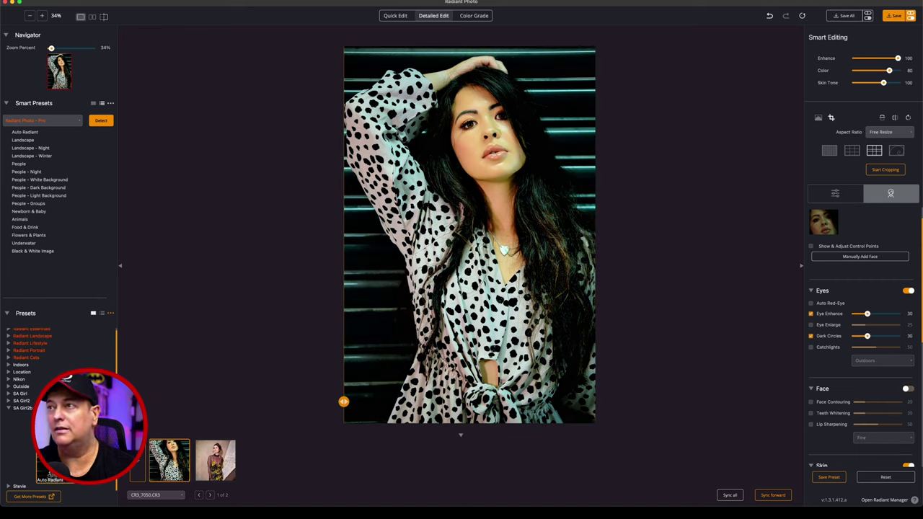
{"action": "left_click", "coordinate": [907, 388]}
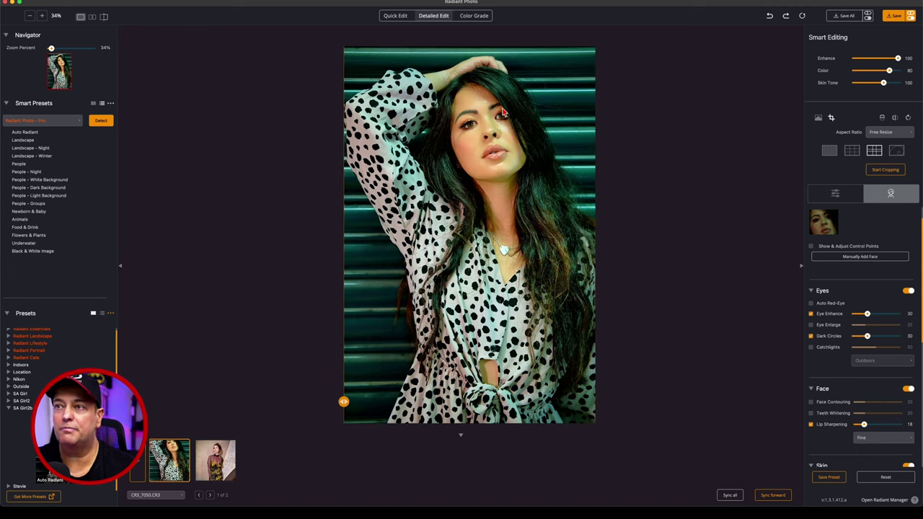
Step: Save the edited spotted-dress portrait and close that photo
{"action": "left_click", "coordinate": [892, 18]}
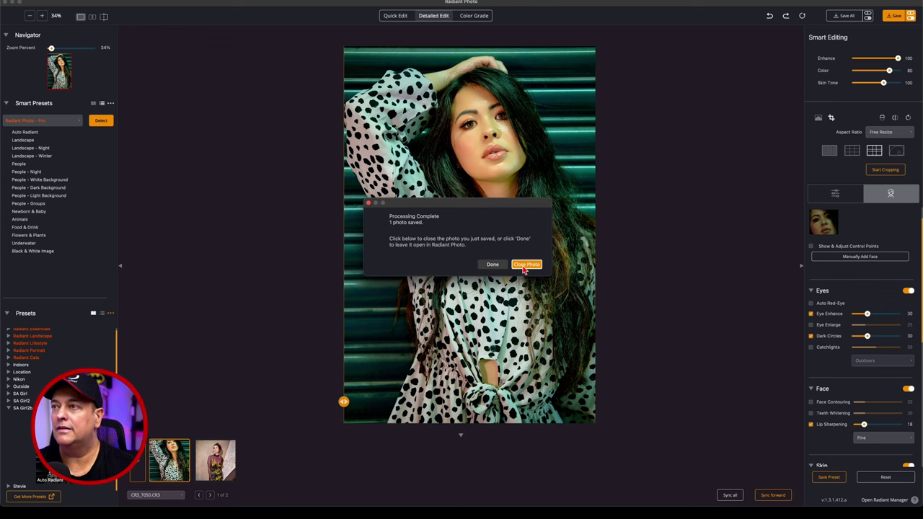
{"action": "left_click", "coordinate": [526, 265]}
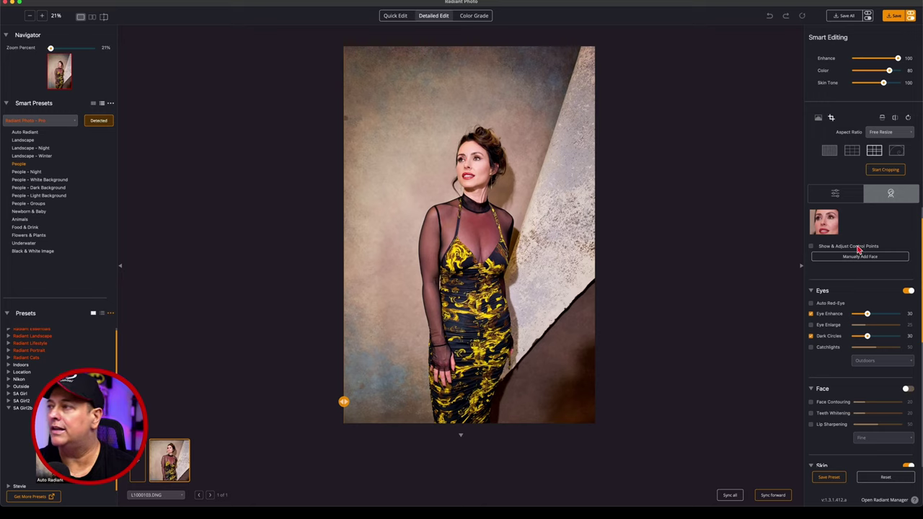
Step: Crop the portrait of the woman in the yellow-patterned dress more tightly around her, using Free Resize
{"action": "left_click", "coordinate": [887, 136]}
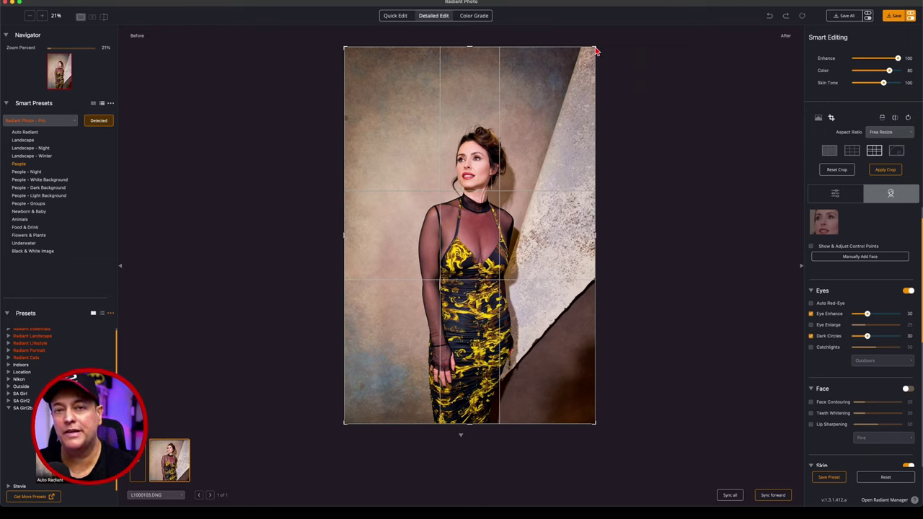
{"action": "left_click_drag", "start_coordinate": [596, 50], "coordinate": [549, 120]}
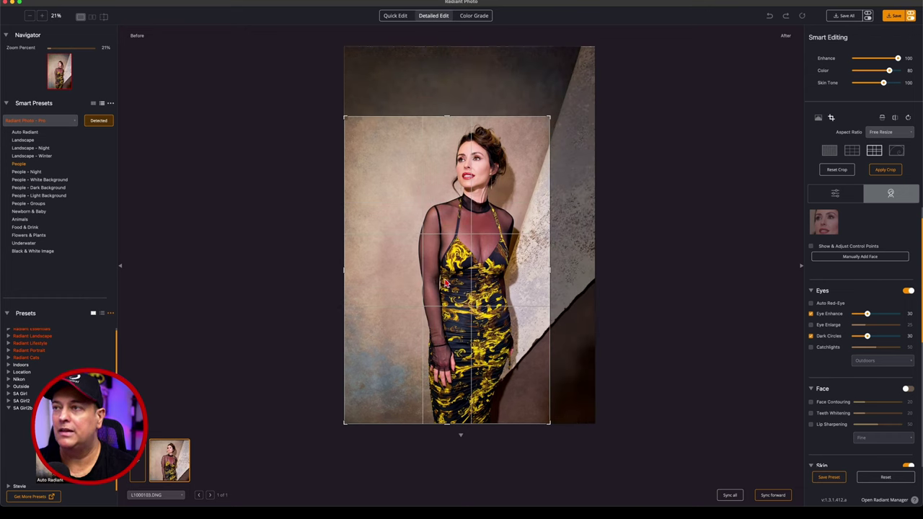
{"action": "left_click_drag", "start_coordinate": [447, 283], "coordinate": [480, 274]}
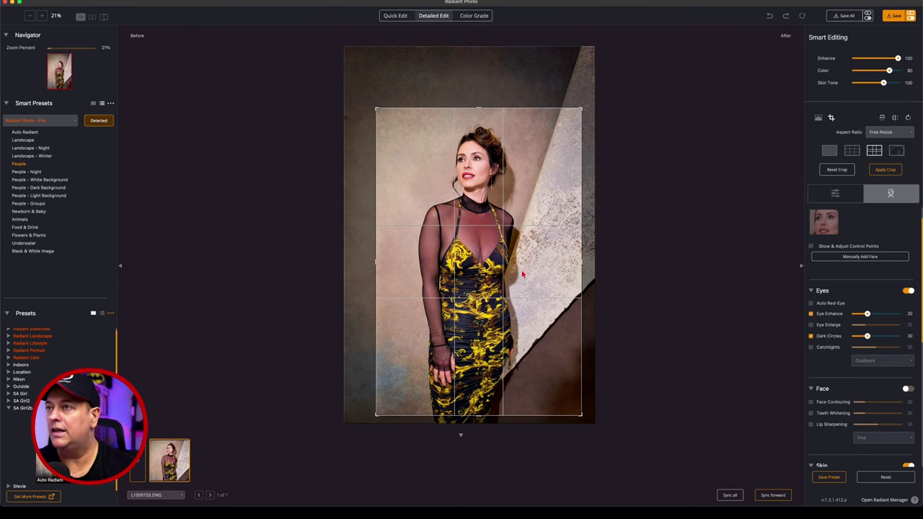
{"action": "left_click", "coordinate": [886, 173]}
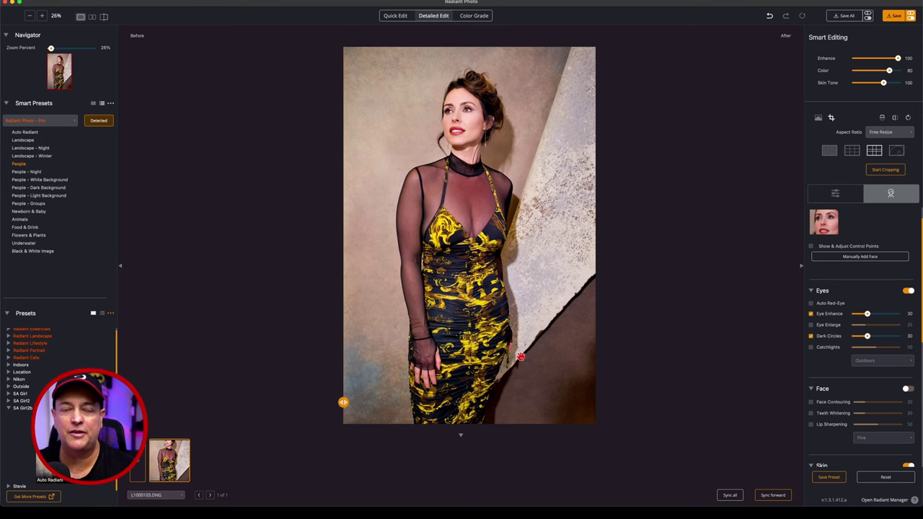
Step: Examine the woman's face, sheer sleeves and patterned dress at 120%, comparing before and after with the split divider
{"action": "left_click", "coordinate": [56, 48]}
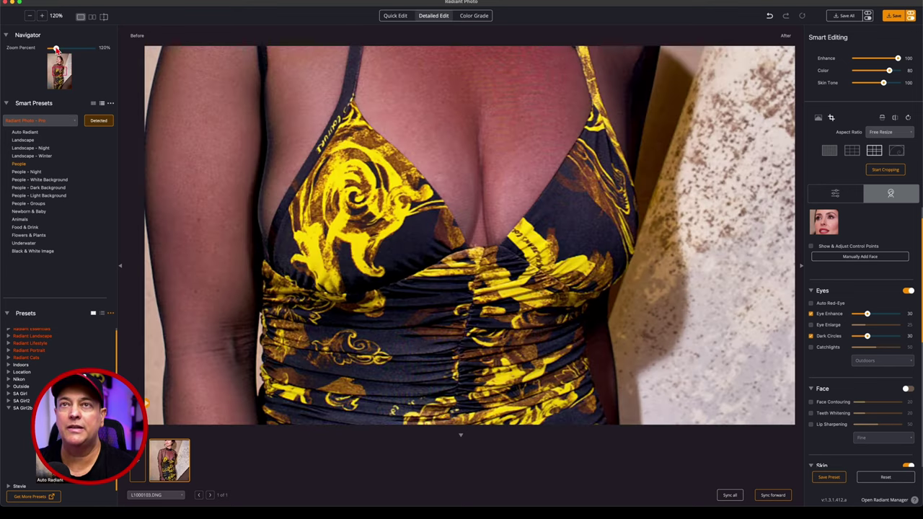
{"action": "left_click_drag", "start_coordinate": [392, 123], "coordinate": [391, 413]}
{"action": "left_click_drag", "start_coordinate": [469, 224], "coordinate": [467, 386]}
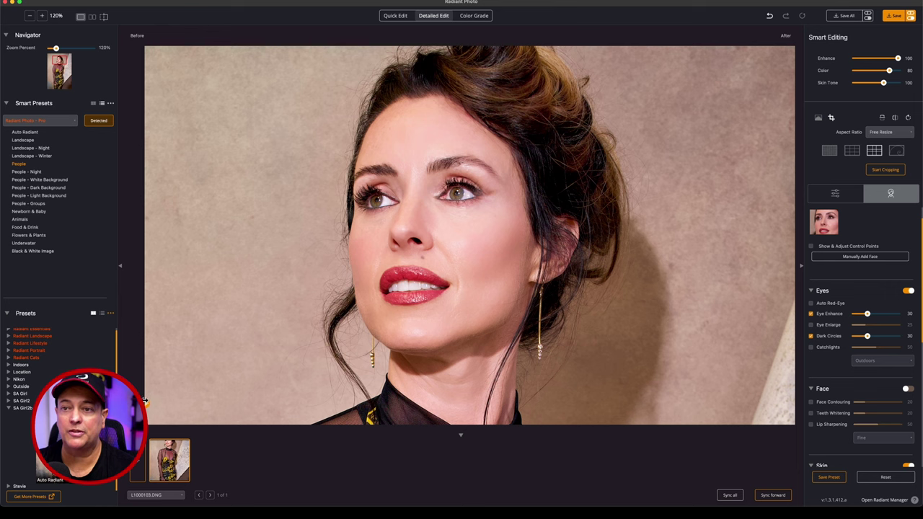
{"action": "left_click_drag", "start_coordinate": [146, 401], "coordinate": [435, 354]}
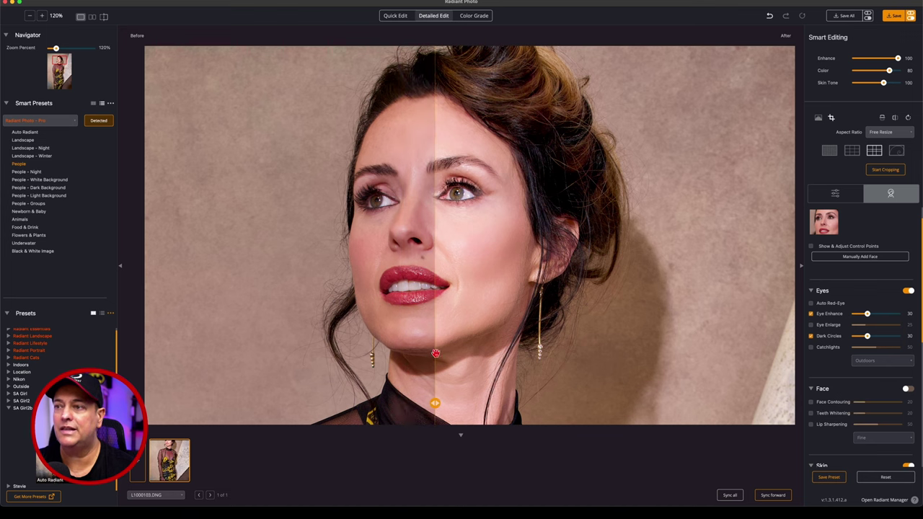
{"action": "mouse_move", "coordinate": [434, 404]}
{"action": "left_mouse_down"}
{"action": "mouse_move", "coordinate": [289, 403]}
{"action": "mouse_move", "coordinate": [436, 402]}
{"action": "left_mouse_up"}
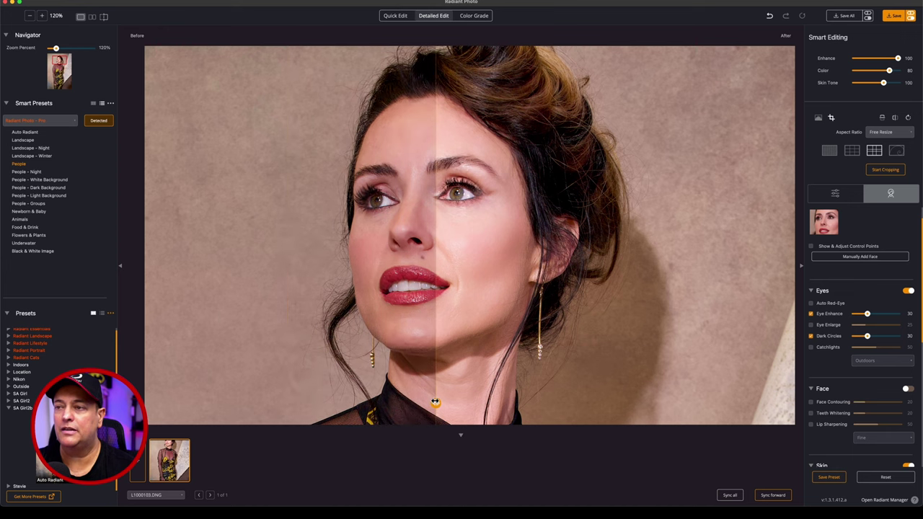
{"action": "scroll", "coordinate": [468, 354], "scroll_direction": "down", "scroll_amount": 5}
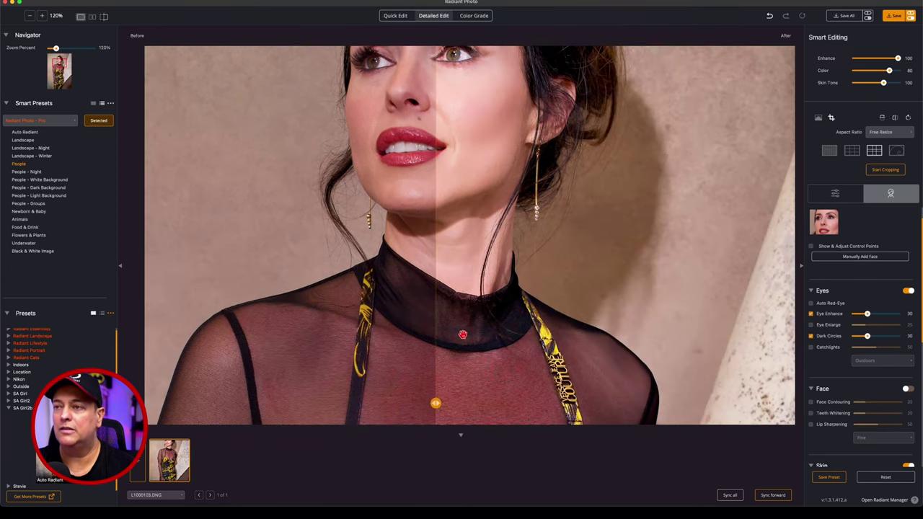
{"action": "scroll", "coordinate": [462, 303], "scroll_direction": "down", "scroll_amount": 2}
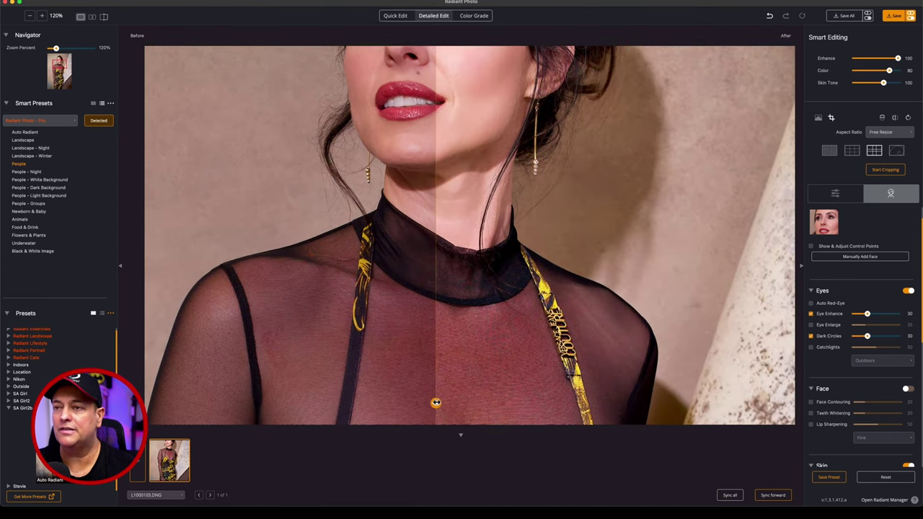
{"action": "left_click_drag", "start_coordinate": [437, 402], "coordinate": [460, 198]}
{"action": "left_click_drag", "start_coordinate": [466, 309], "coordinate": [466, 178]}
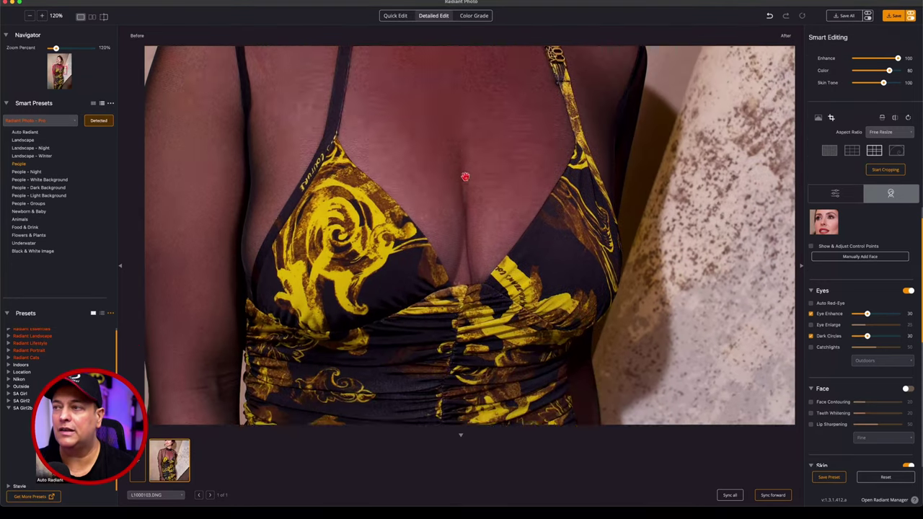
{"action": "left_click_drag", "start_coordinate": [485, 365], "coordinate": [480, 185]}
{"action": "left_click_drag", "start_coordinate": [440, 403], "coordinate": [417, 388]}
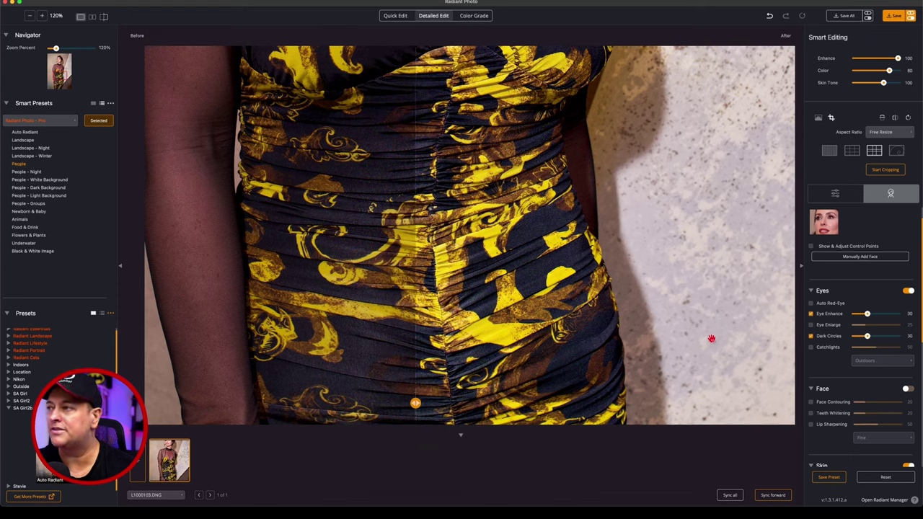
Step: Enable Standard color Fidelity at 50 and compare the dress and face before and after
{"action": "scroll", "coordinate": [828, 369], "scroll_direction": "up", "scroll_amount": 2}
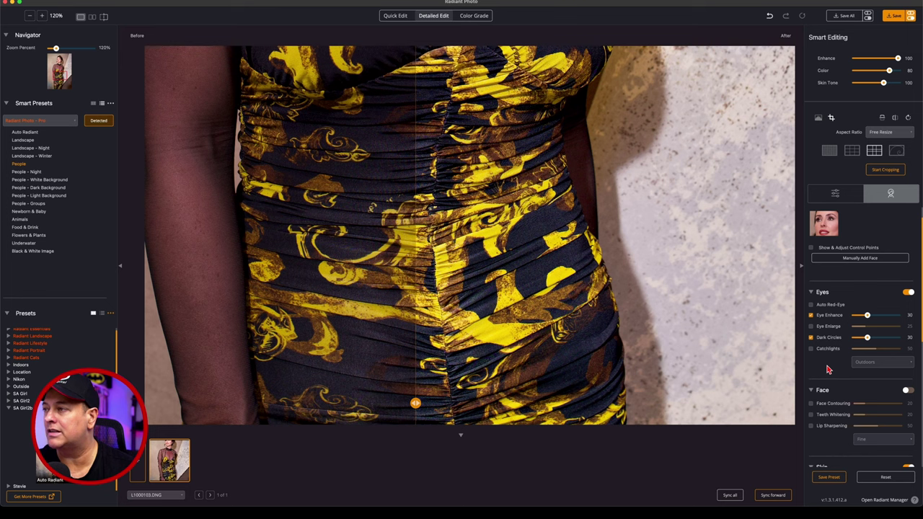
{"action": "left_click", "coordinate": [839, 202]}
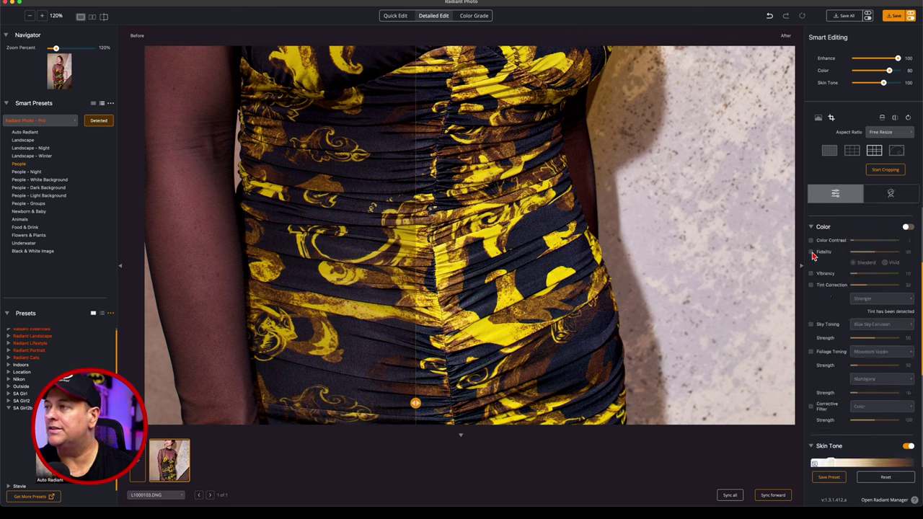
{"action": "left_click", "coordinate": [811, 252]}
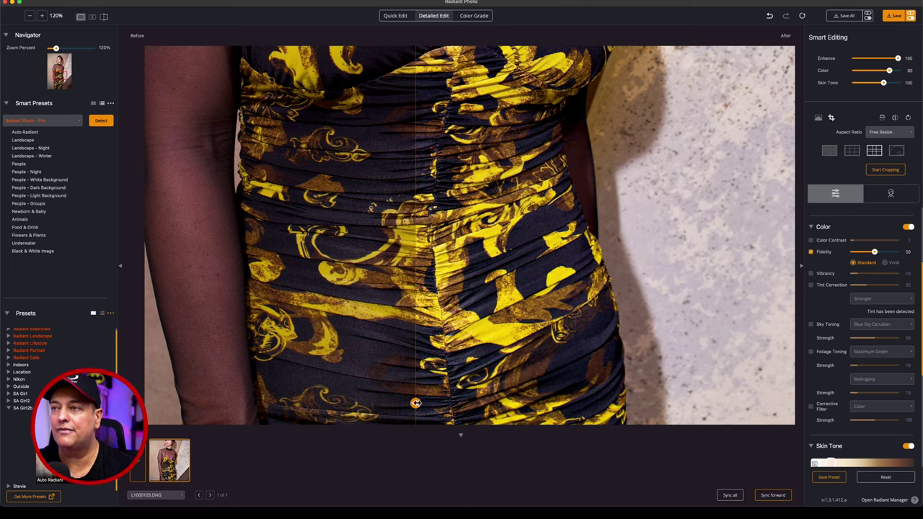
{"action": "mouse_move", "coordinate": [416, 403]}
{"action": "left_mouse_down"}
{"action": "mouse_move", "coordinate": [461, 403]}
{"action": "mouse_move", "coordinate": [404, 403]}
{"action": "mouse_move", "coordinate": [434, 401]}
{"action": "left_mouse_up"}
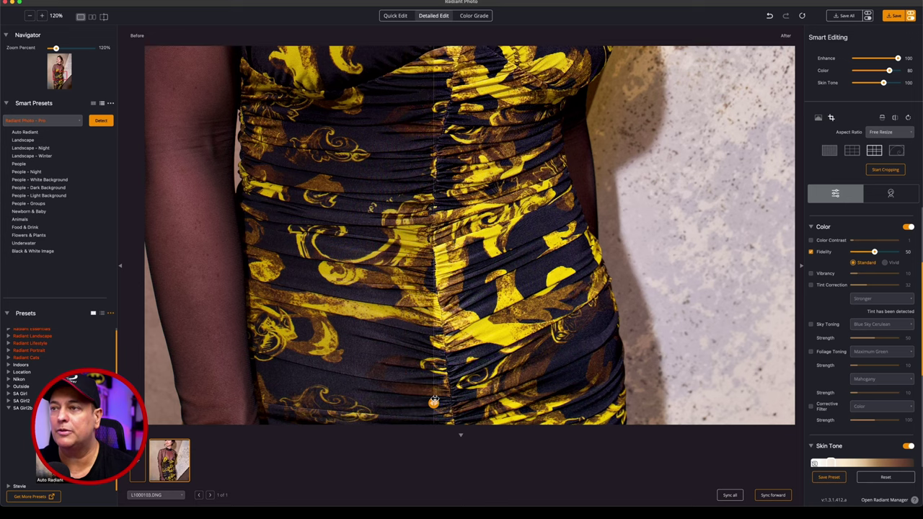
{"action": "scroll", "coordinate": [450, 192], "scroll_direction": "up", "scroll_amount": 10}
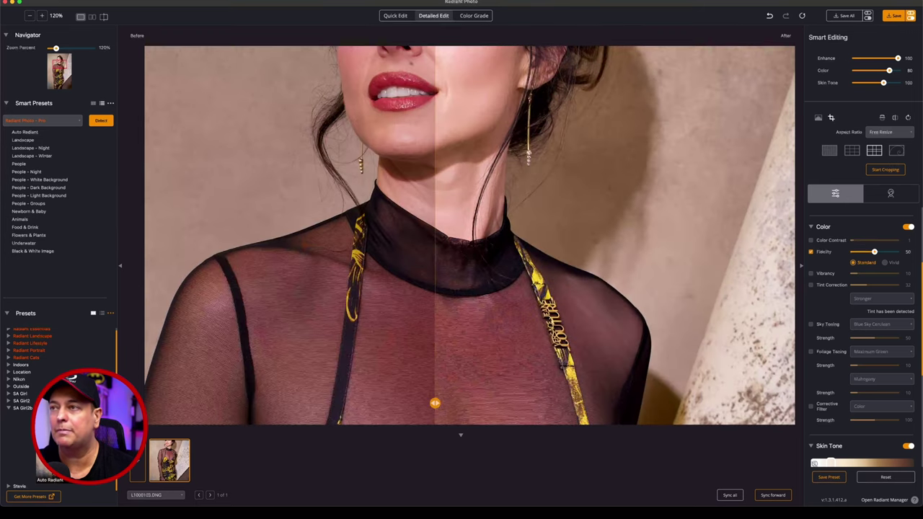
{"action": "scroll", "coordinate": [455, 238], "scroll_direction": "up", "scroll_amount": 5}
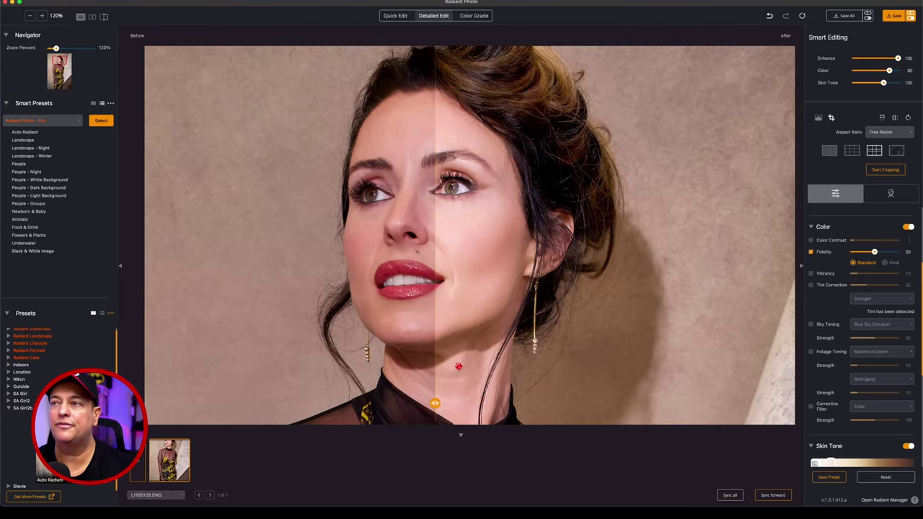
{"action": "left_click_drag", "start_coordinate": [436, 404], "coordinate": [146, 404]}
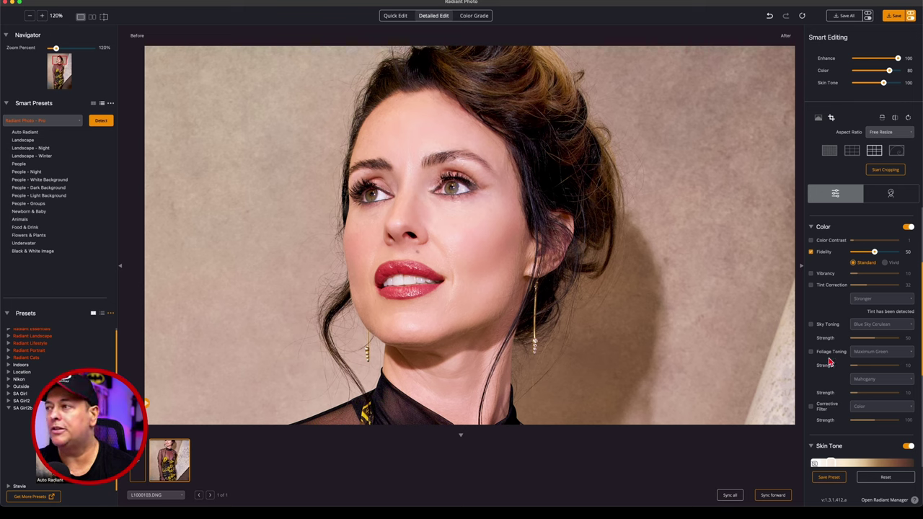
Step: Set the sharpening radius to 1.8 and check the result on the whole portrait
{"action": "scroll", "coordinate": [830, 364], "scroll_direction": "down", "scroll_amount": 6}
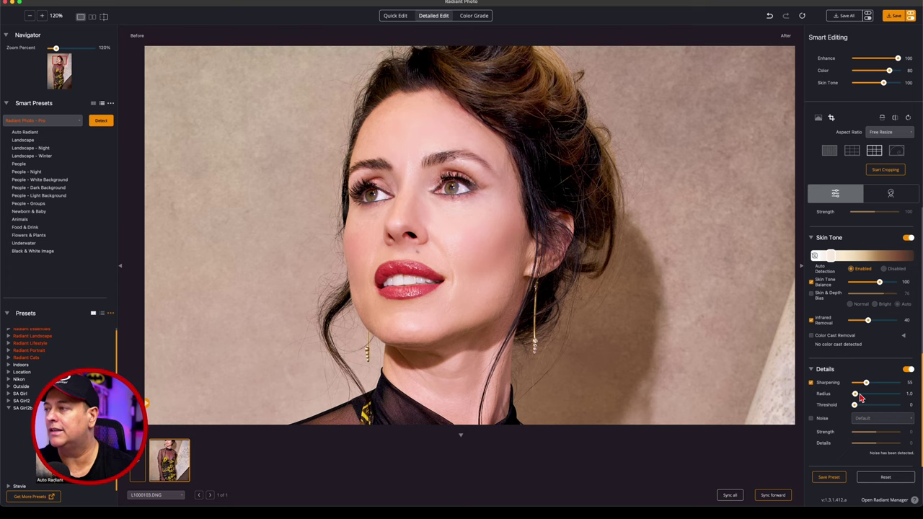
{"action": "left_click_drag", "start_coordinate": [860, 396], "coordinate": [864, 398]}
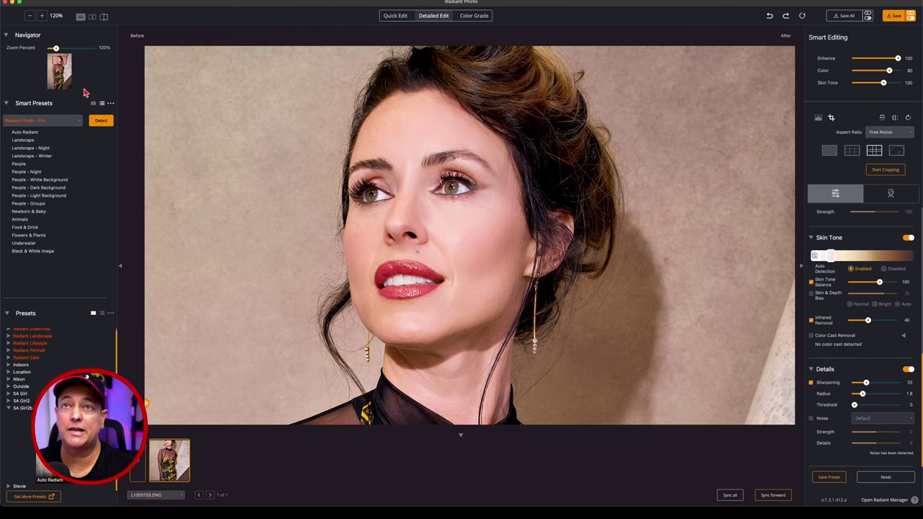
{"action": "left_click_drag", "start_coordinate": [55, 50], "coordinate": [50, 48]}
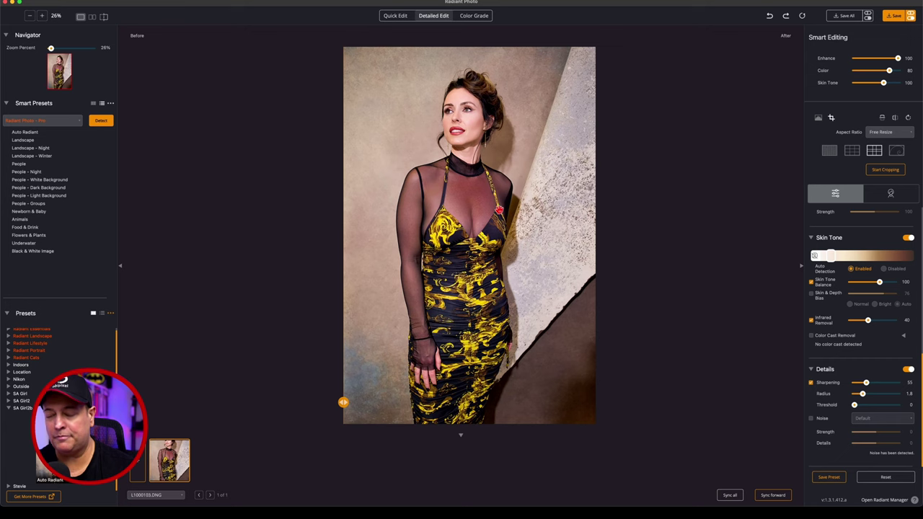
{"action": "left_click_drag", "start_coordinate": [343, 401], "coordinate": [293, 354]}
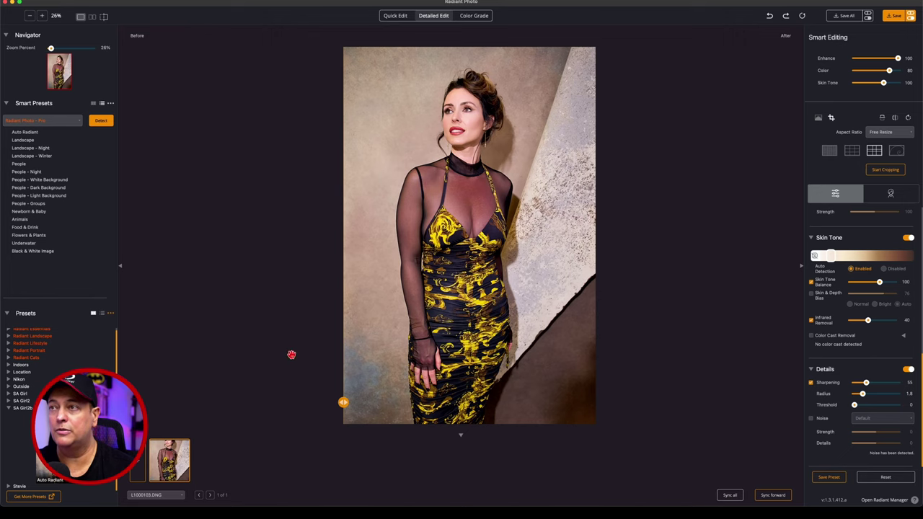
Step: Save the edited yellow-patterned-dress portrait and keep the photo open
{"action": "left_click", "coordinate": [894, 16]}
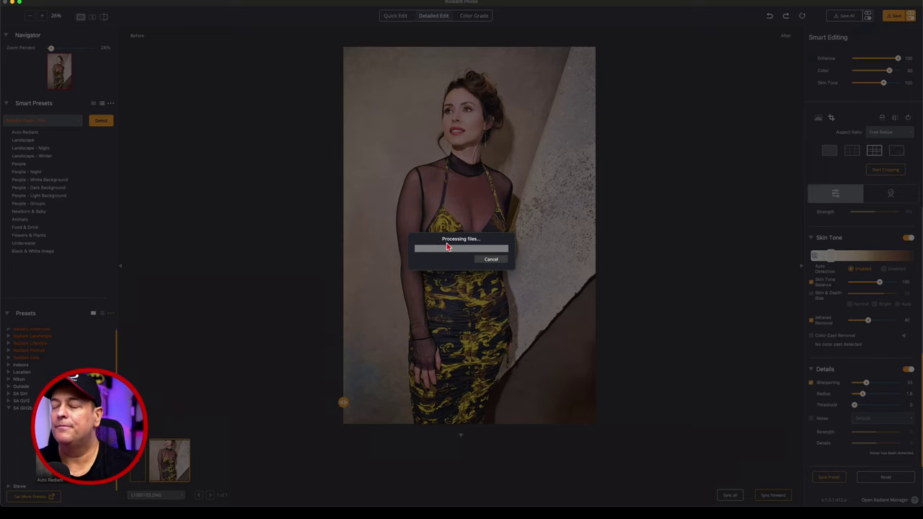
{"action": "left_click", "coordinate": [493, 265]}
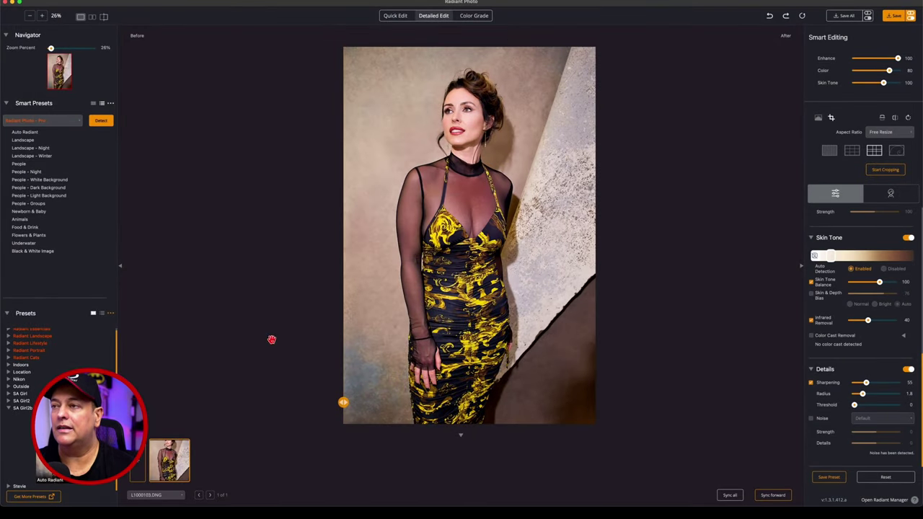
Step: Try the preset from the last custom preset group on the portrait and undo it
{"action": "left_click", "coordinate": [9, 410]}
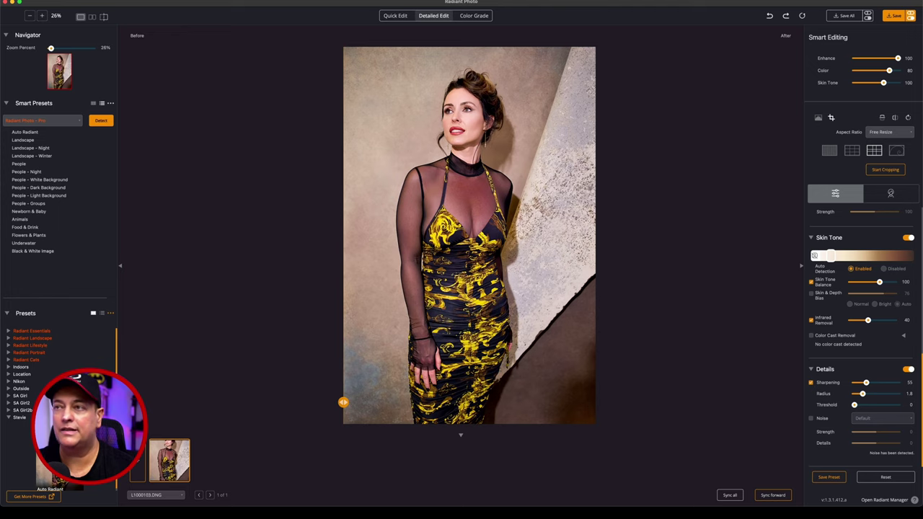
{"action": "scroll", "coordinate": [58, 375], "scroll_direction": "down", "scroll_amount": 1}
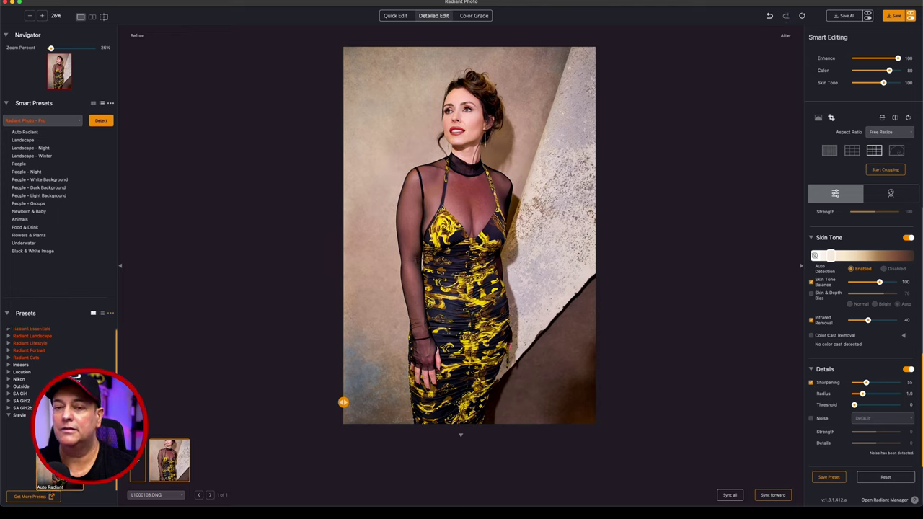
{"action": "key", "text": "super+z"}
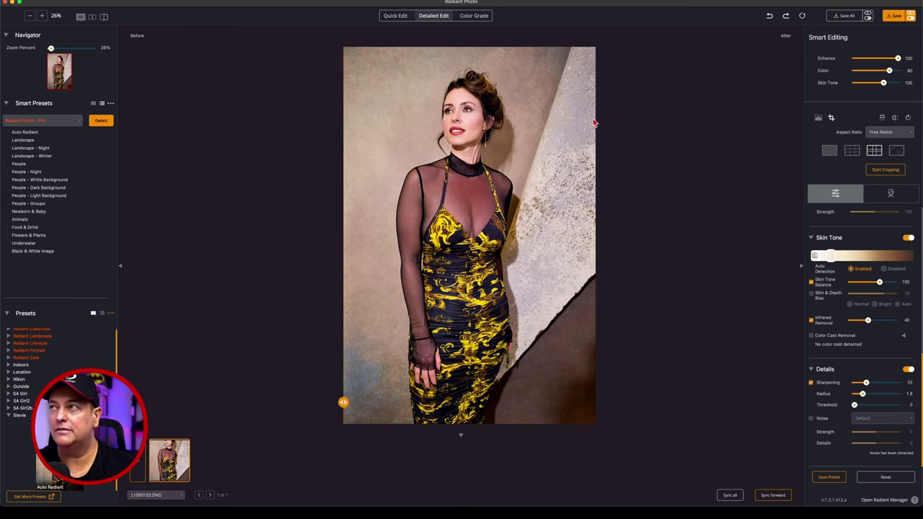
Step: Reset the portrait's adjustments and reapply the preset from the last custom preset group
{"action": "left_click", "coordinate": [803, 16]}
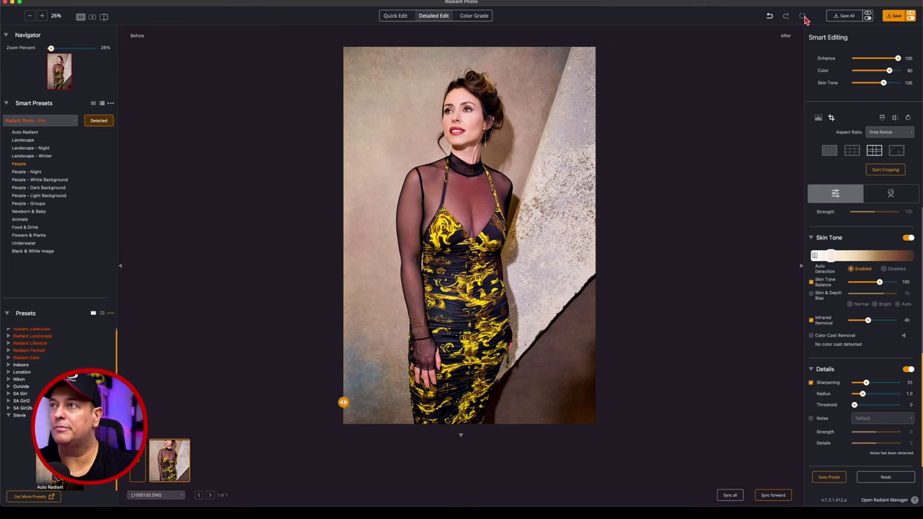
{"action": "left_click_drag", "start_coordinate": [344, 402], "coordinate": [262, 371]}
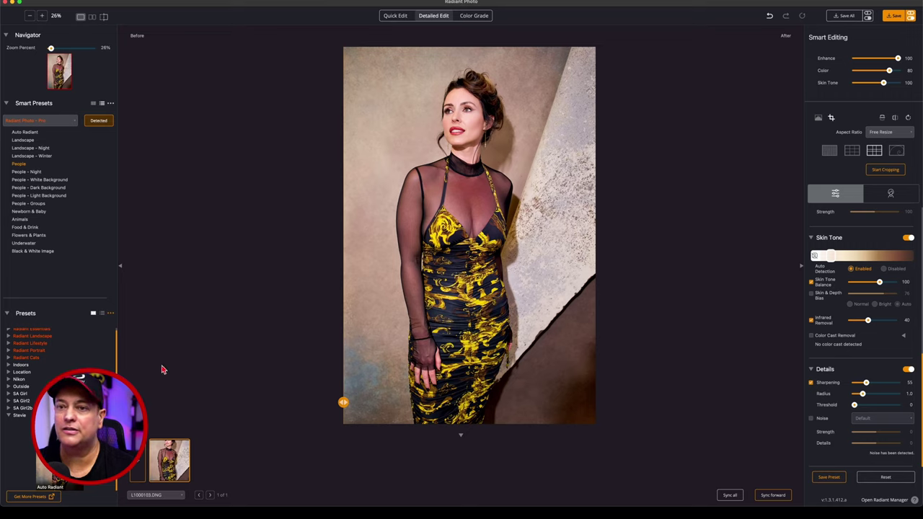
{"action": "key", "text": "super+z"}
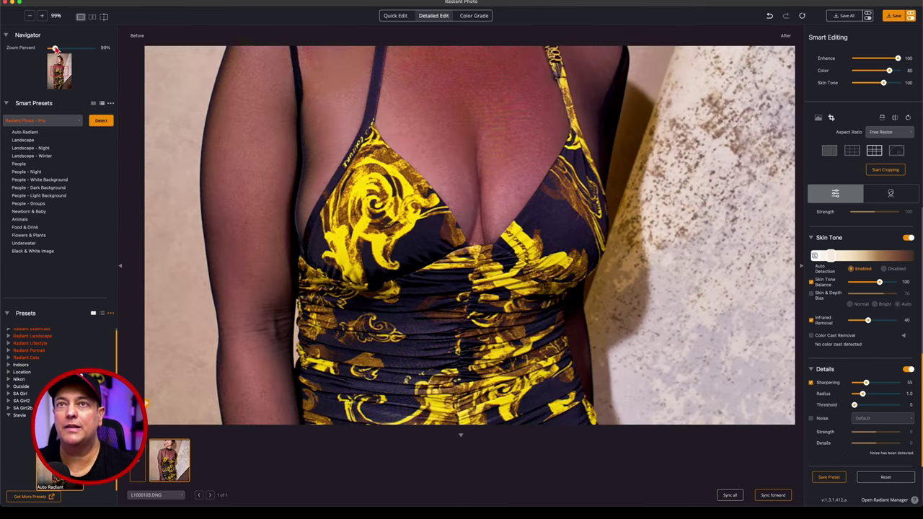
Step: Examine the woman's face at 99%, comparing before and after with the split divider
{"action": "left_click", "coordinate": [57, 48]}
{"action": "left_click_drag", "start_coordinate": [403, 125], "coordinate": [491, 261]}
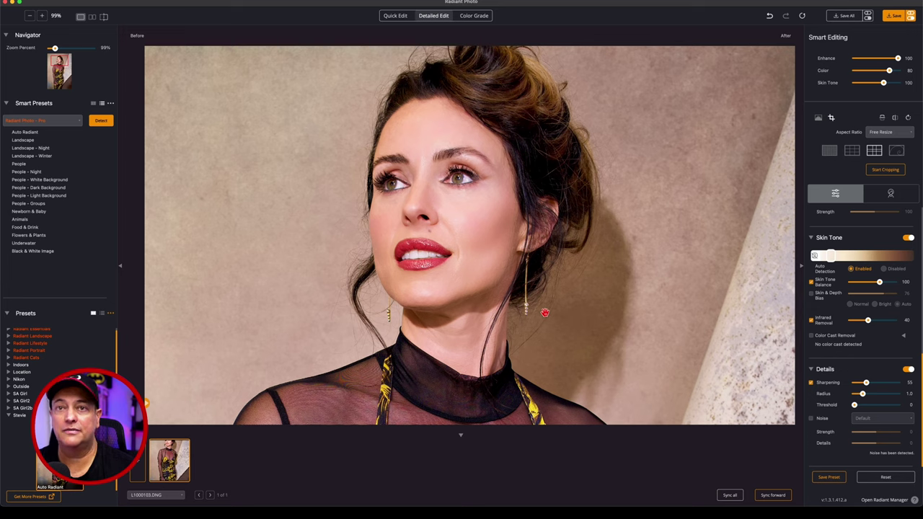
{"action": "left_click_drag", "start_coordinate": [146, 402], "coordinate": [419, 389]}
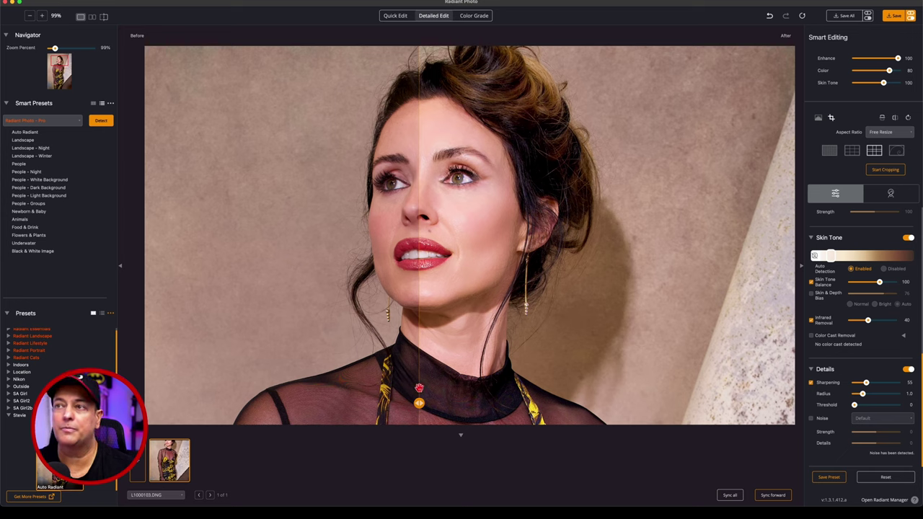
{"action": "left_click_drag", "start_coordinate": [419, 388], "coordinate": [146, 402]}
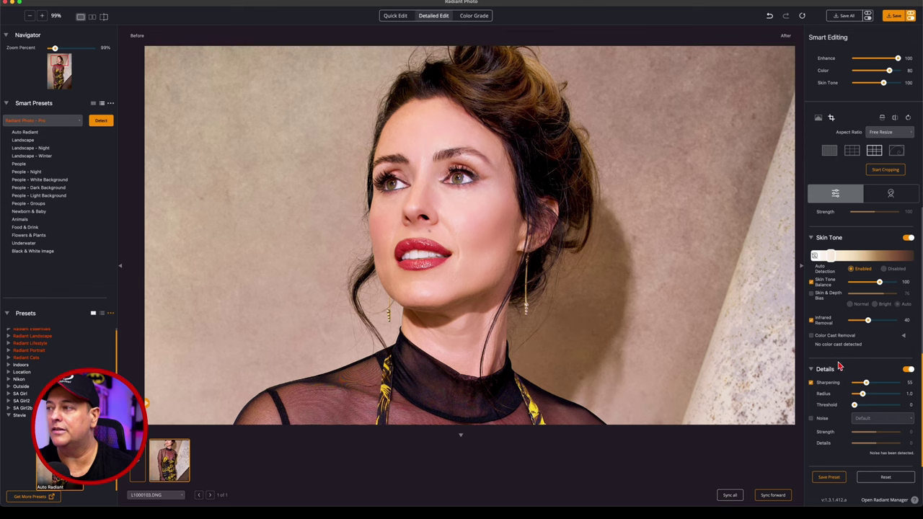
Step: Review the portrait retouching settings and compare the face with Face Contouring turned off and back on
{"action": "left_click", "coordinate": [895, 192]}
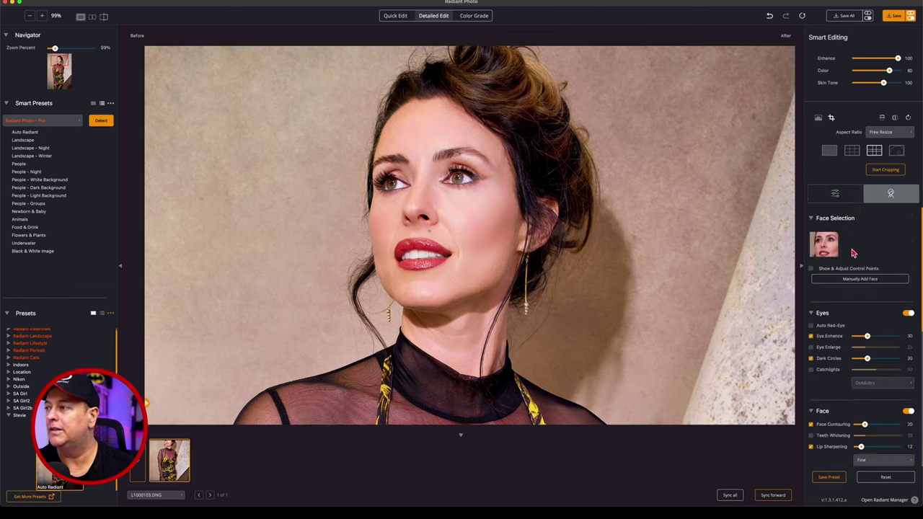
{"action": "scroll", "coordinate": [854, 253], "scroll_direction": "down", "scroll_amount": 5}
{"action": "scroll", "coordinate": [854, 252], "scroll_direction": "up", "scroll_amount": 5}
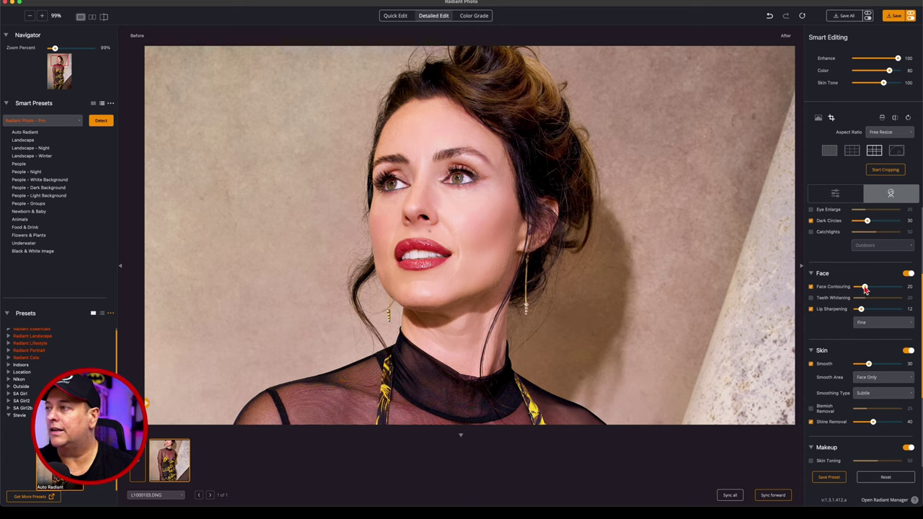
{"action": "left_click", "coordinate": [812, 288]}
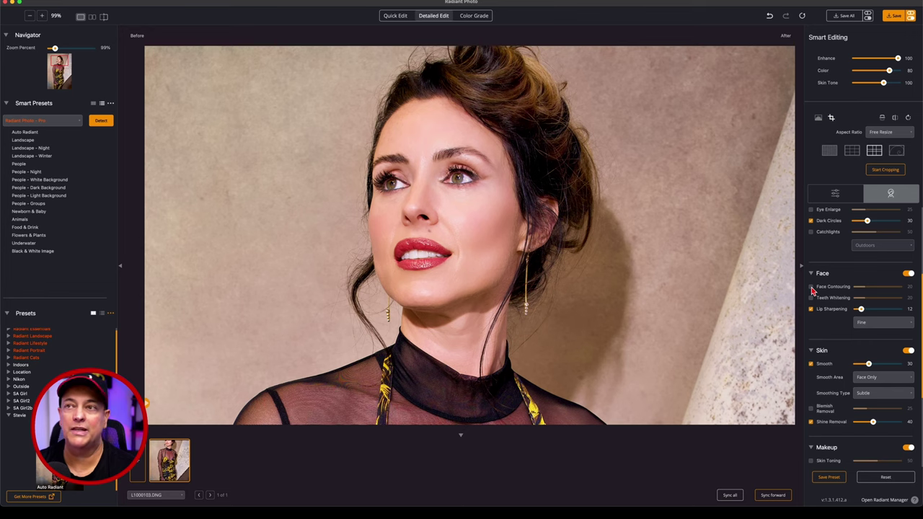
{"action": "left_click", "coordinate": [811, 287]}
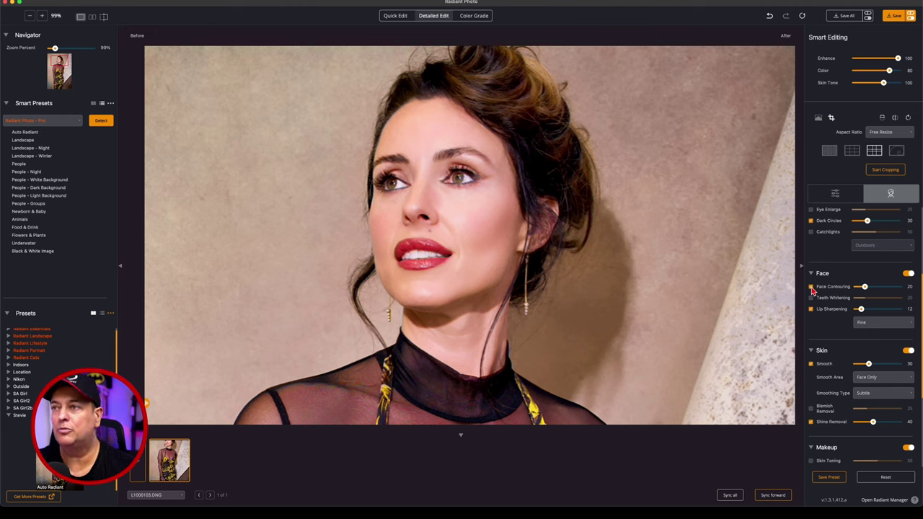
{"action": "left_click", "coordinate": [834, 310]}
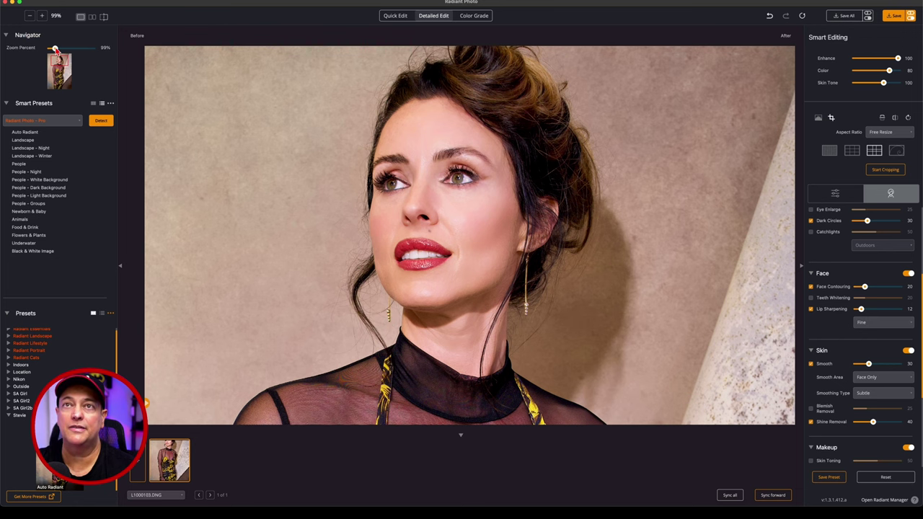
Step: Check the retouched portrait as a whole, save it and close the photo
{"action": "left_click_drag", "start_coordinate": [55, 48], "coordinate": [51, 48]}
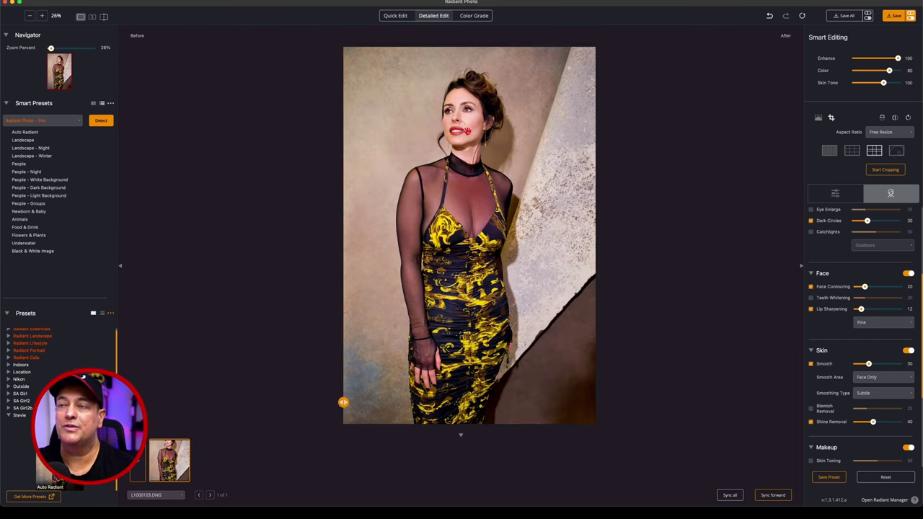
{"action": "left_click_drag", "start_coordinate": [343, 402], "coordinate": [233, 401]}
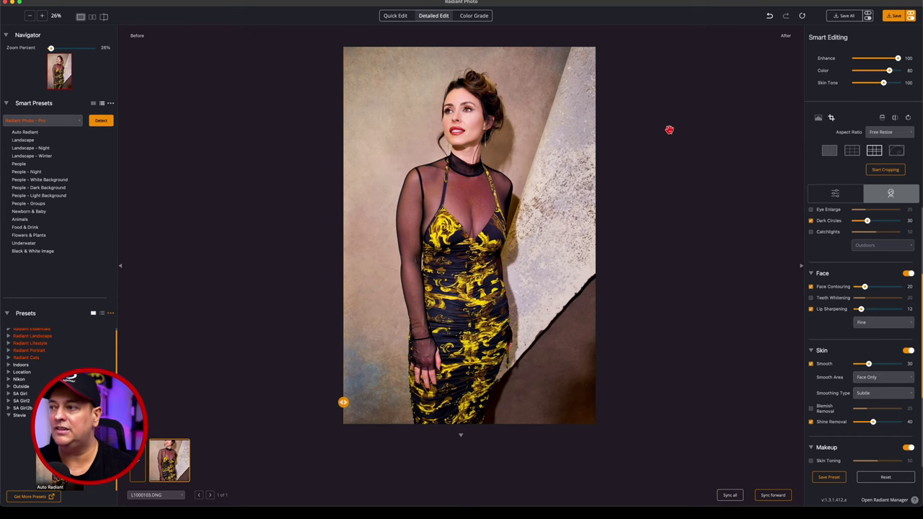
{"action": "left_click", "coordinate": [896, 20]}
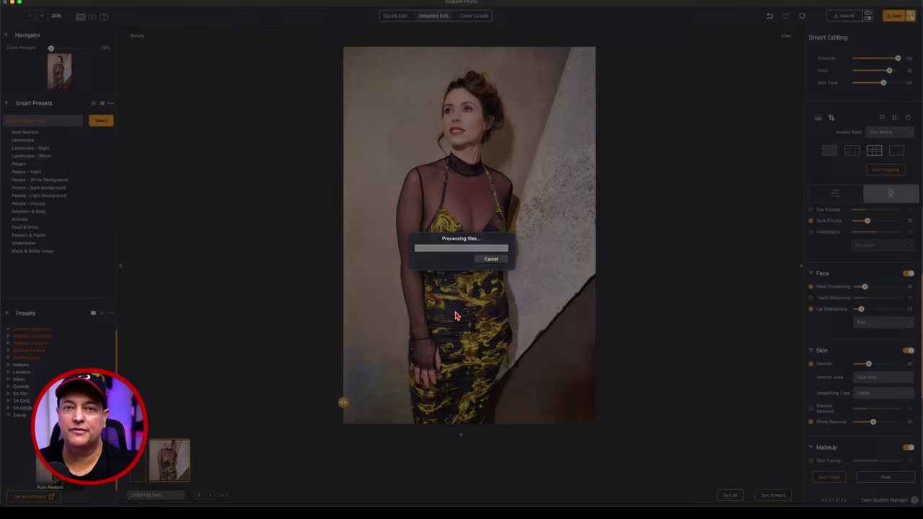
{"action": "left_click", "coordinate": [526, 264]}
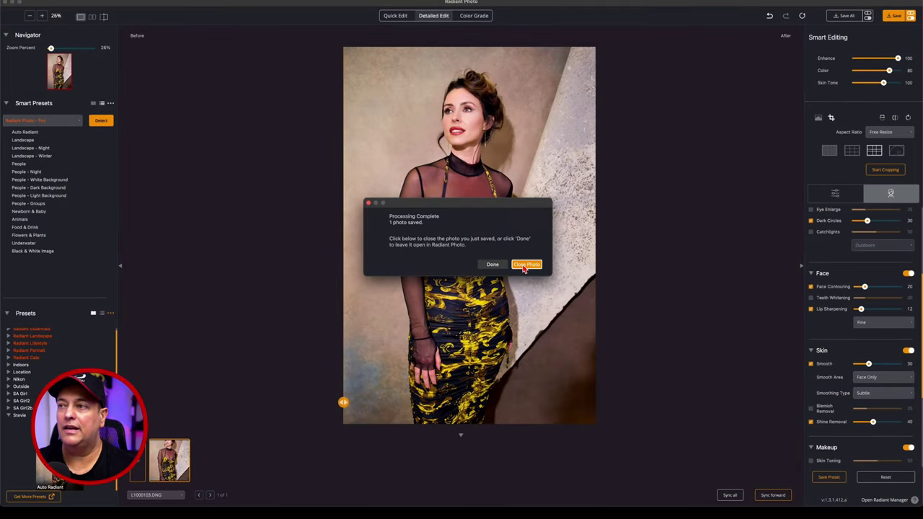
Step: Leave Radiant Photo and move the five saved -obipixel TIFF files from the desktop into the Test folder in Finder
{"action": "left_click", "coordinate": [7, 3]}
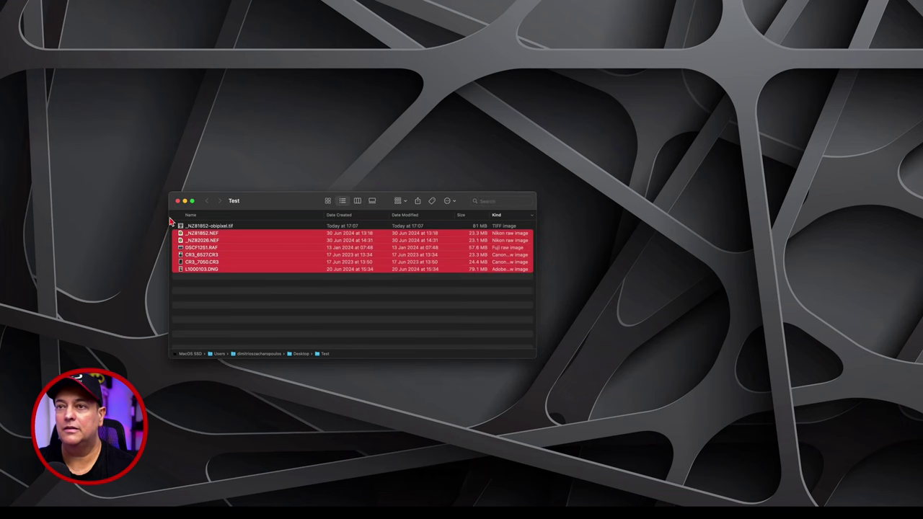
{"action": "left_click", "coordinate": [276, 313]}
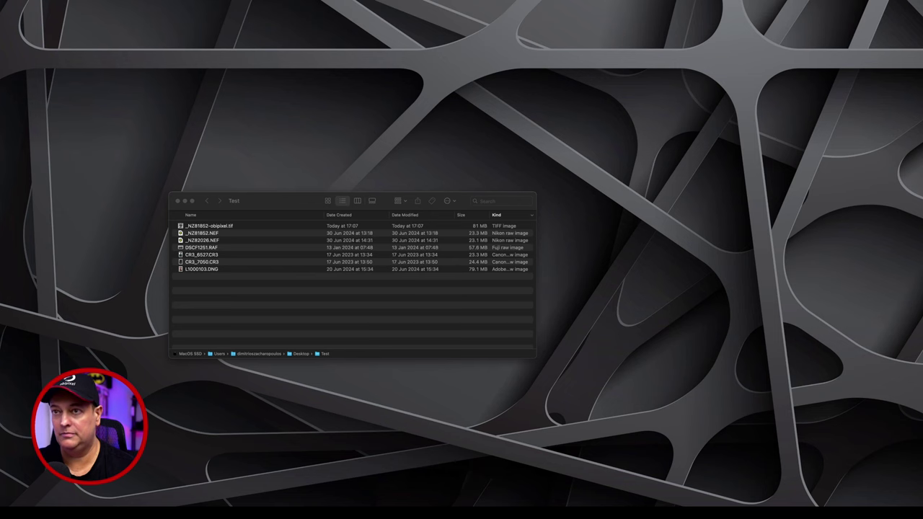
{"action": "left_click_drag", "start_coordinate": [346, 433], "coordinate": [346, 245]}
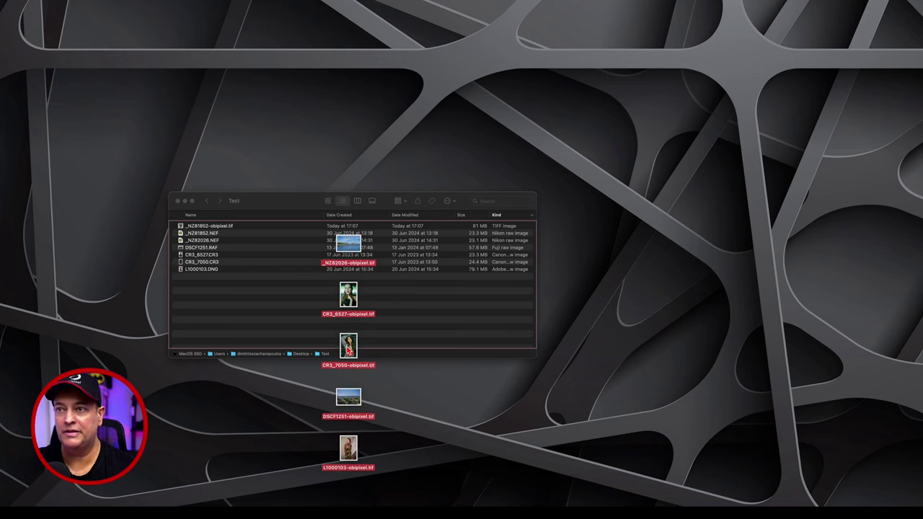
Step: Preview the six processed TIFFs in the Test folder in order, from _NZ81852-obipixel.tif to L1000103-obipixel.tif
{"action": "left_click", "coordinate": [240, 226]}
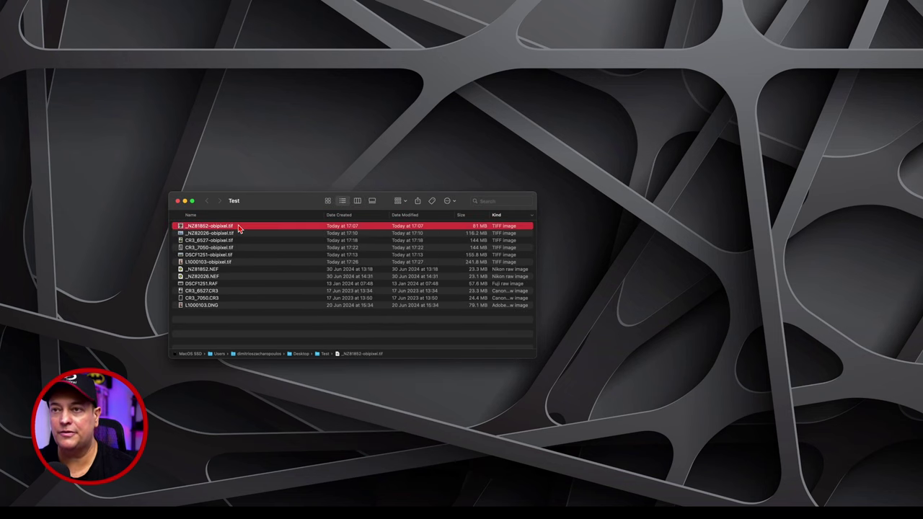
{"action": "key", "text": "space"}
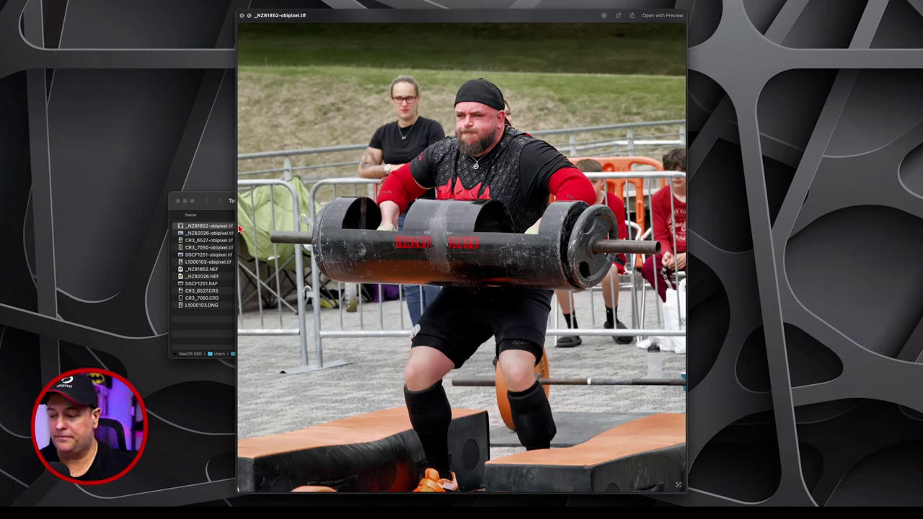
{"action": "key", "text": "Down"}
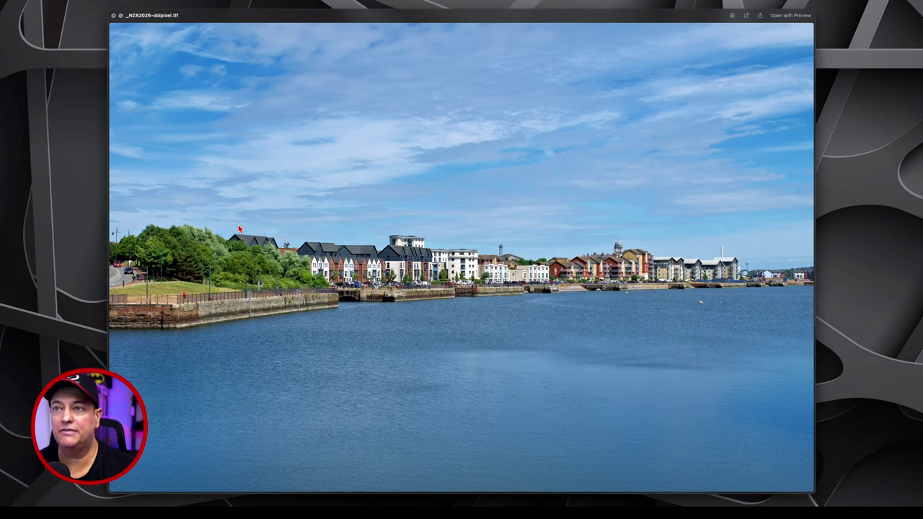
{"action": "key", "text": "Down"}
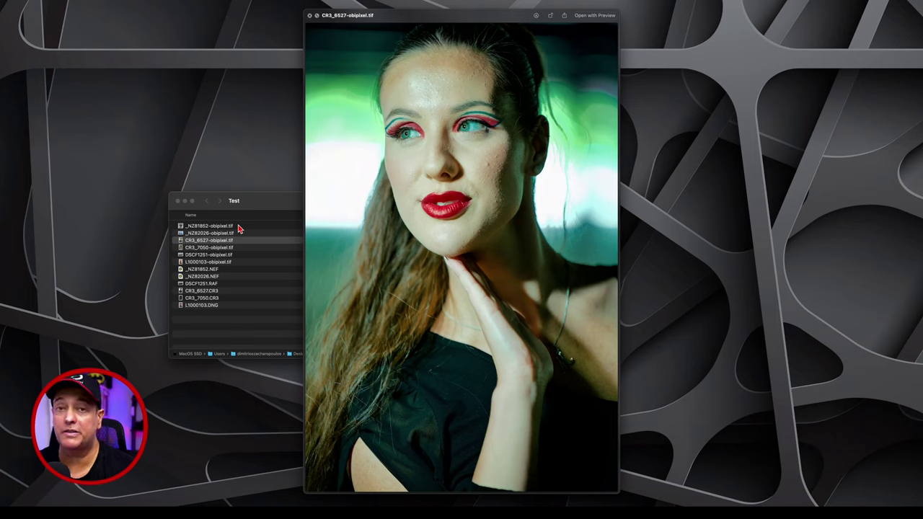
{"action": "key", "text": "Down"}
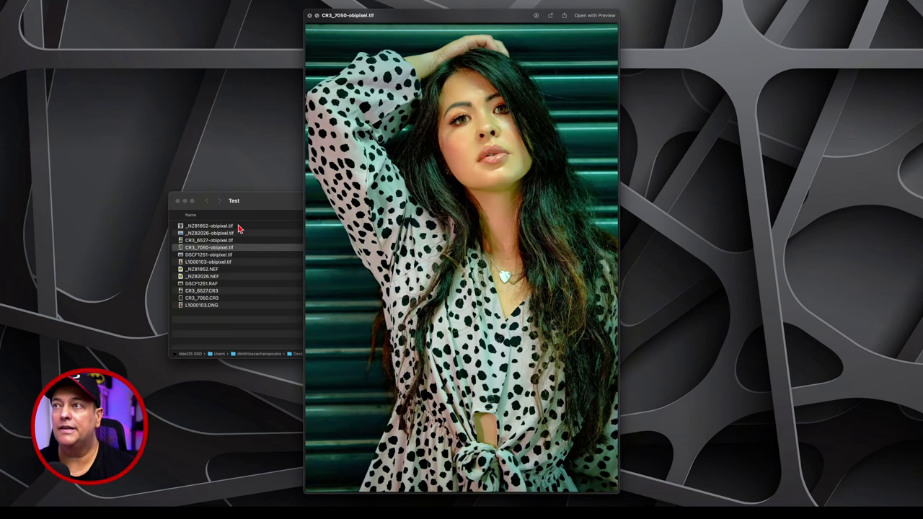
{"action": "key", "text": "Down"}
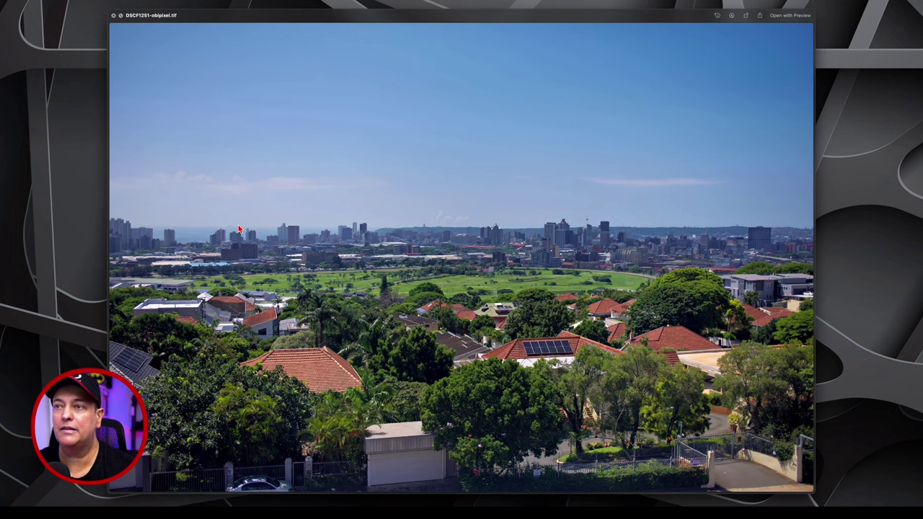
{"action": "key", "text": "Down"}
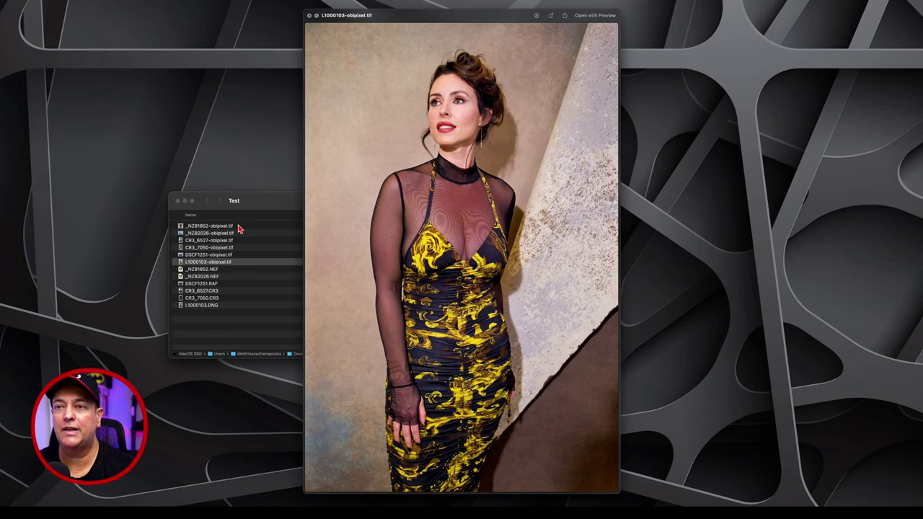
{"action": "key", "text": "space"}
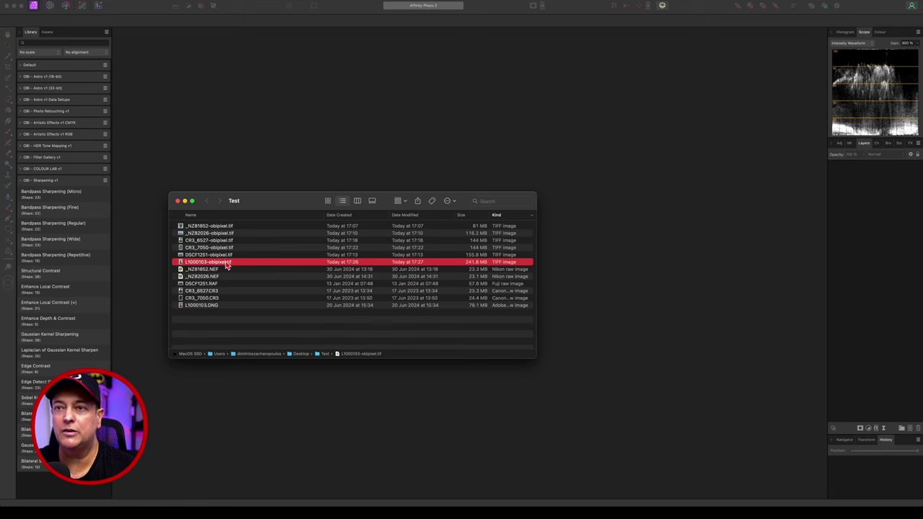
Step: Preview L1000103-obipixel.tif once more and open it in Affinity Photo 2
{"action": "key", "text": "space"}
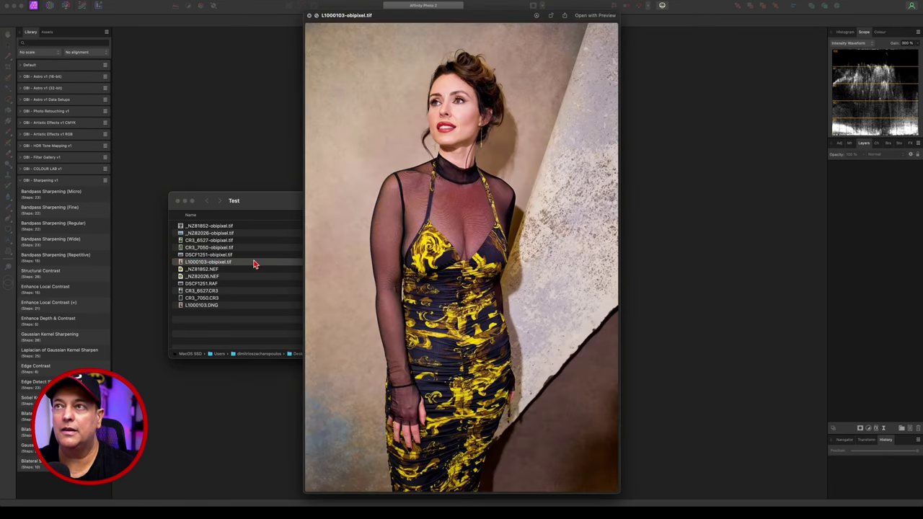
{"action": "key", "text": "space"}
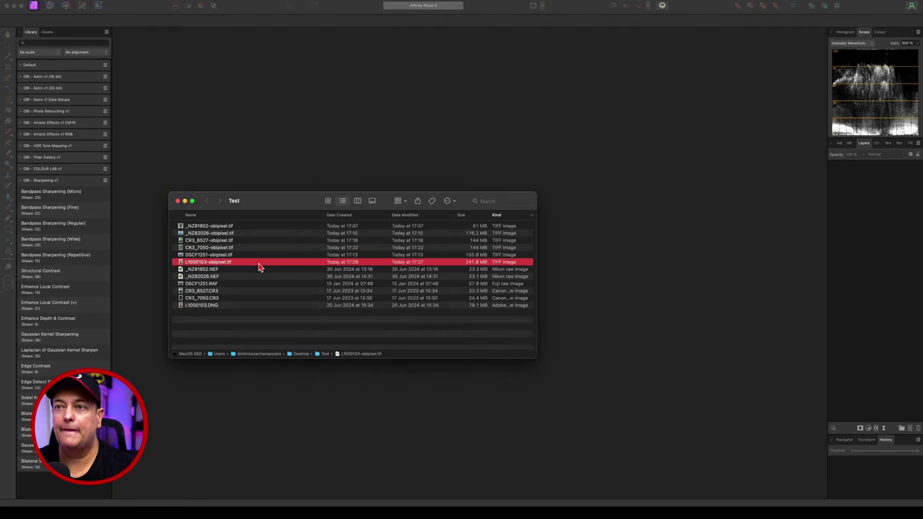
{"action": "left_click_drag", "start_coordinate": [259, 269], "coordinate": [302, 166]}
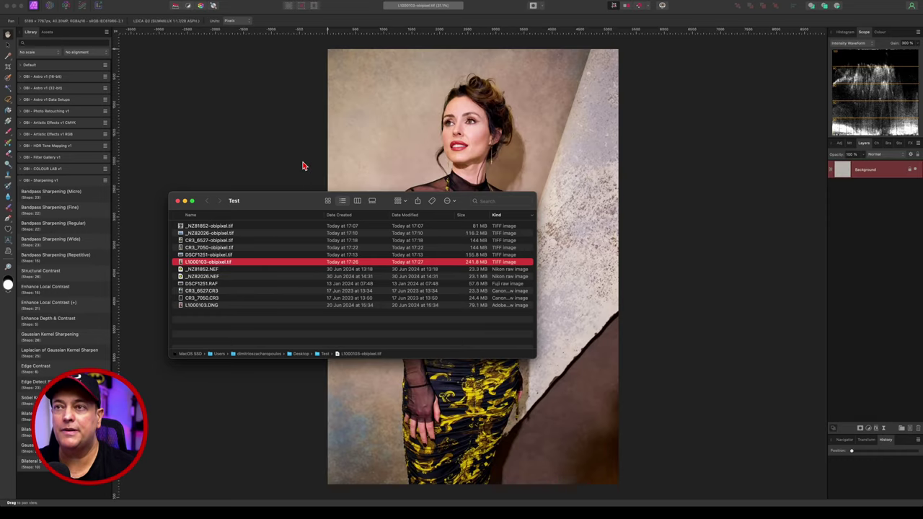
{"action": "left_click", "coordinate": [303, 165]}
Step: Enlarge the woman's face to 100% with the Zoom tool to inspect the exported detail
{"action": "key", "text": "z"}
{"action": "left_click", "coordinate": [471, 132]}
{"action": "left_click", "coordinate": [473, 131]}
{"action": "left_click", "coordinate": [475, 129]}
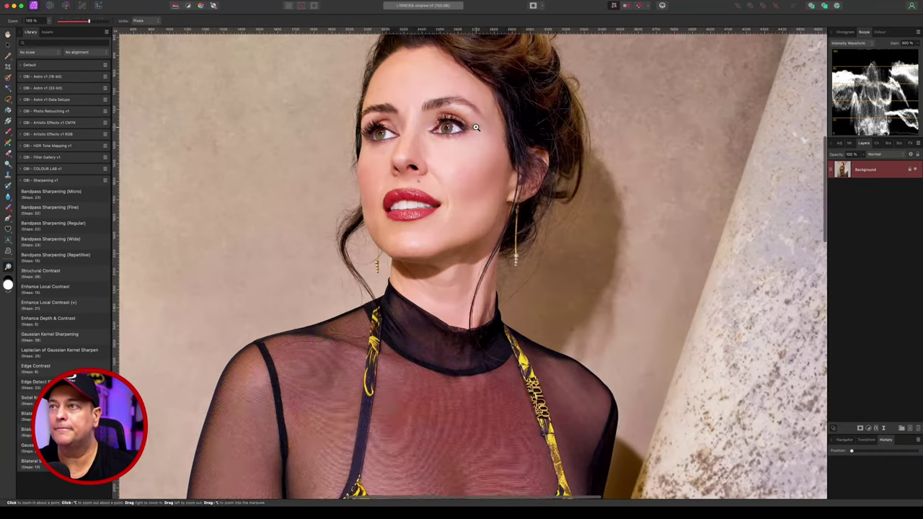
Step: Apply the Edge Contrast macro from OBI - Sharpening v1 to the portrait and set its layer opacity to 27%
{"action": "left_click", "coordinate": [476, 128]}
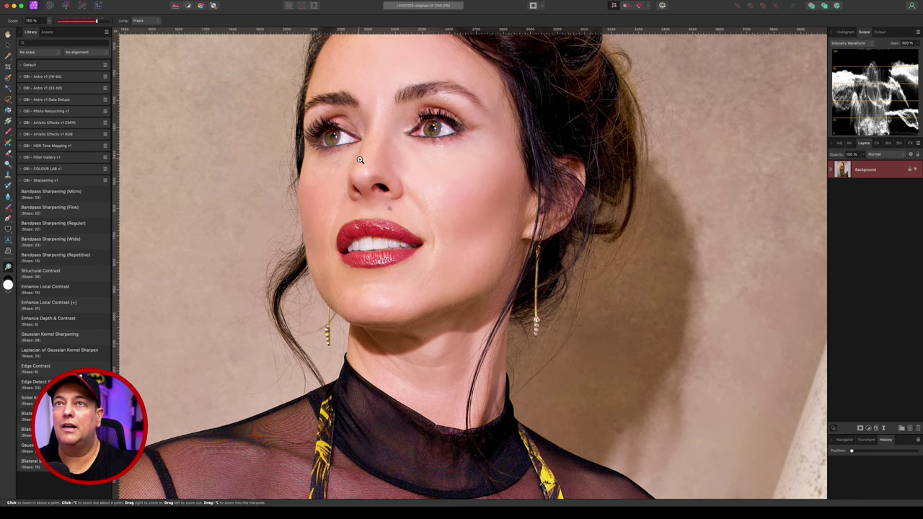
{"action": "left_click", "coordinate": [386, 170], "text": "alt"}
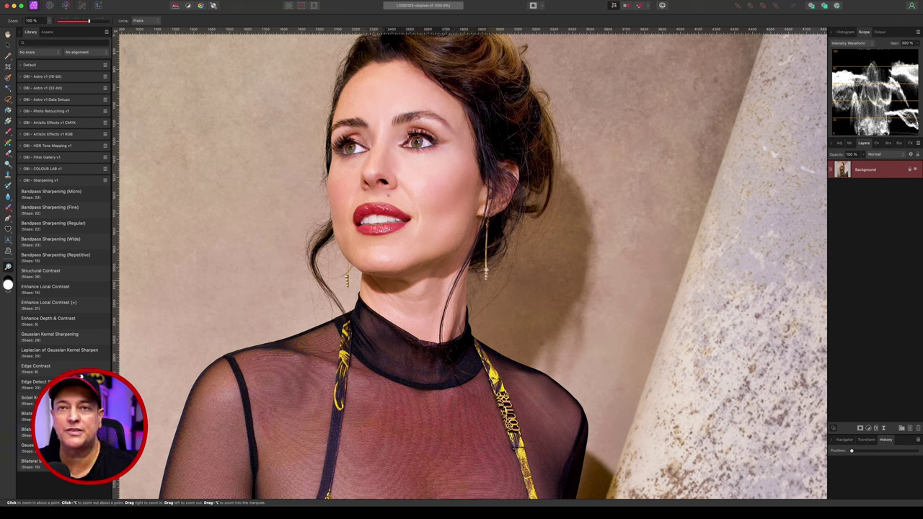
{"action": "left_click", "coordinate": [70, 368]}
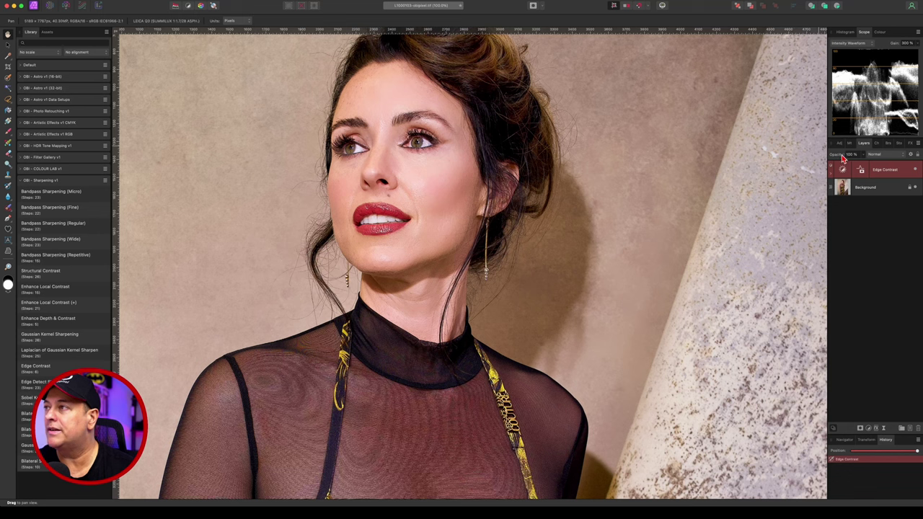
{"action": "left_click_drag", "start_coordinate": [841, 156], "coordinate": [811, 160]}
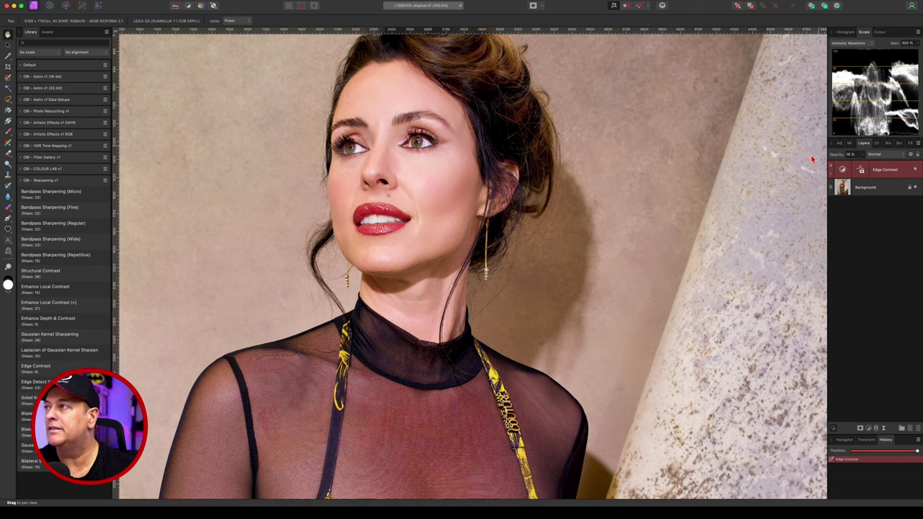
{"action": "left_click_drag", "start_coordinate": [811, 160], "coordinate": [814, 159]}
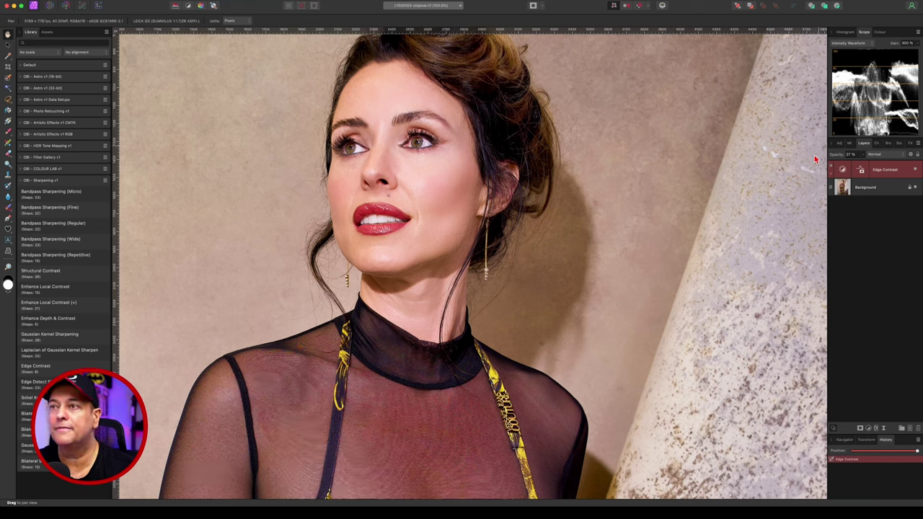
{"action": "left_click_drag", "start_coordinate": [816, 159], "coordinate": [813, 155]}
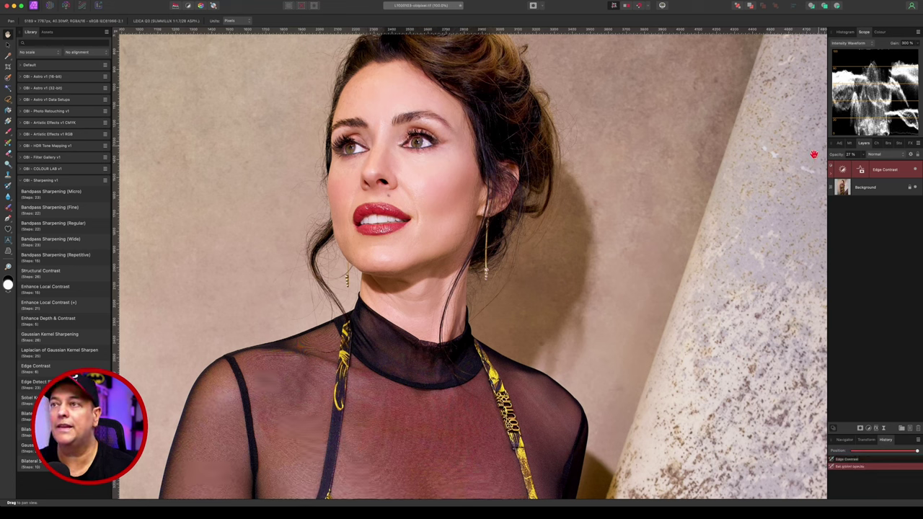
Step: Toggle the Edge Contrast layer's visibility and compare the sharpening on the dress, hands and face
{"action": "left_click", "coordinate": [917, 171]}
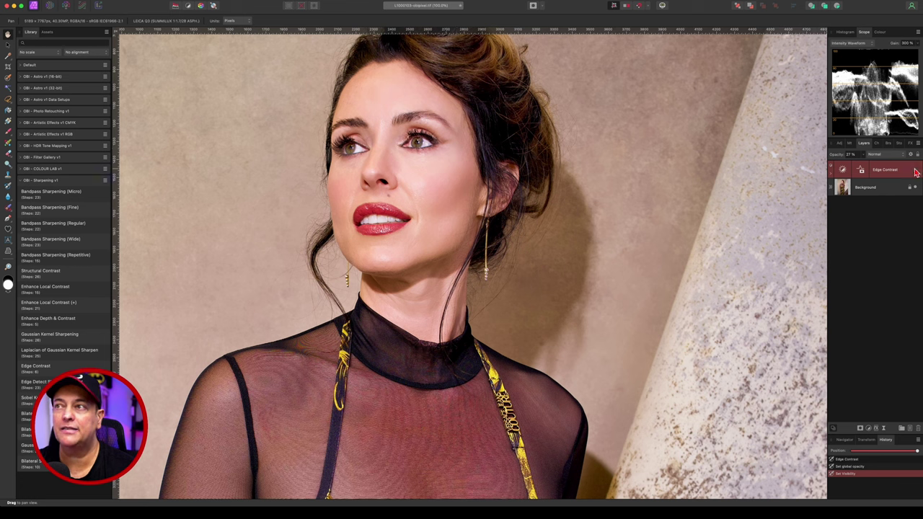
{"action": "scroll", "coordinate": [507, 321], "scroll_direction": "down", "scroll_amount": 10}
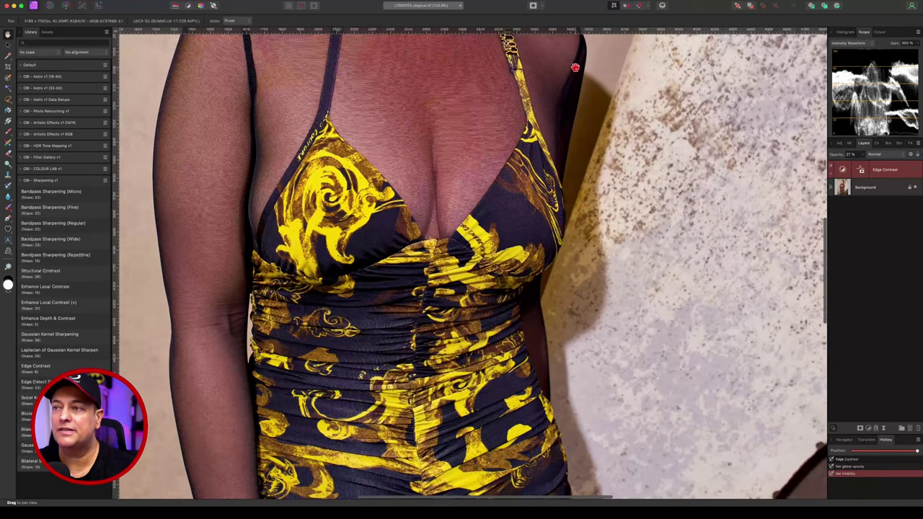
{"action": "scroll", "coordinate": [508, 321], "scroll_direction": "down", "scroll_amount": 10}
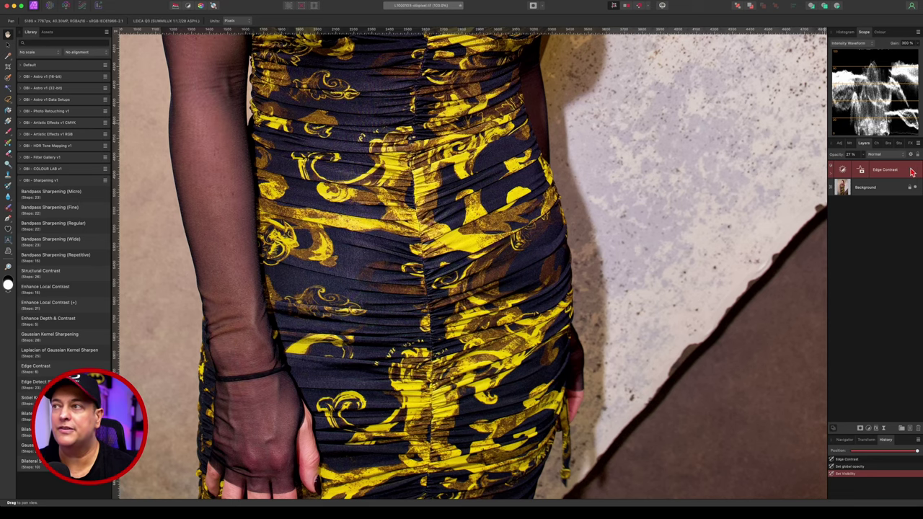
{"action": "scroll", "coordinate": [527, 144], "scroll_direction": "up", "scroll_amount": 10}
{"action": "scroll", "coordinate": [516, 220], "scroll_direction": "up", "scroll_amount": 10}
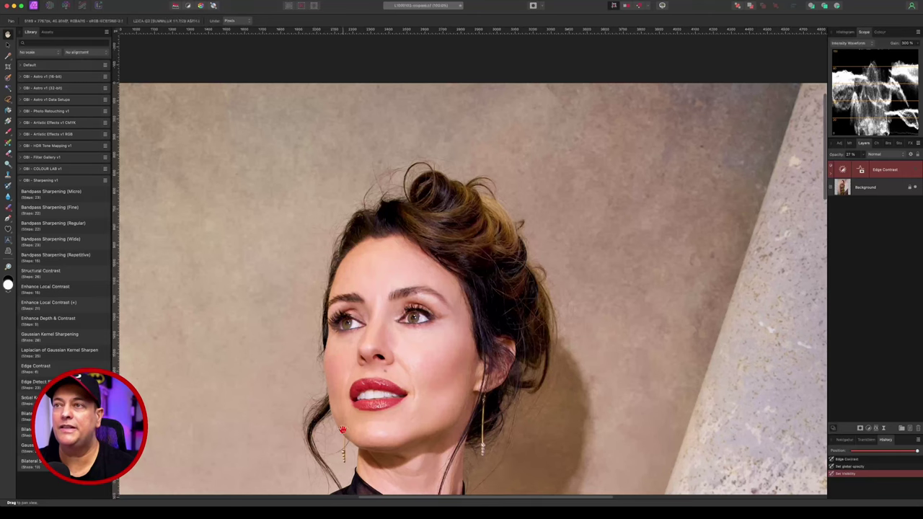
Step: Collapse the OBI - Sharpening v1 category and inspect the Band-pass Mask nested in the Edge Contrast layer
{"action": "left_click", "coordinate": [21, 181]}
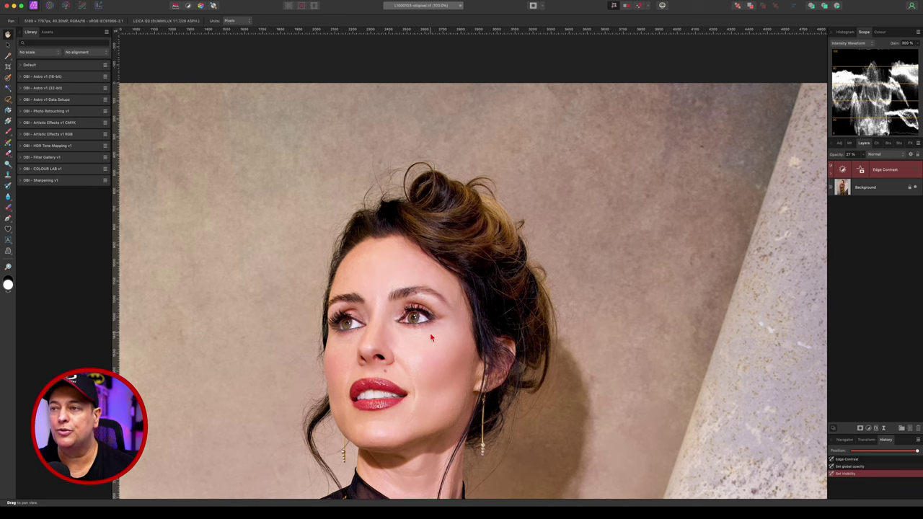
{"action": "scroll", "coordinate": [430, 332], "scroll_direction": "down", "scroll_amount": 5}
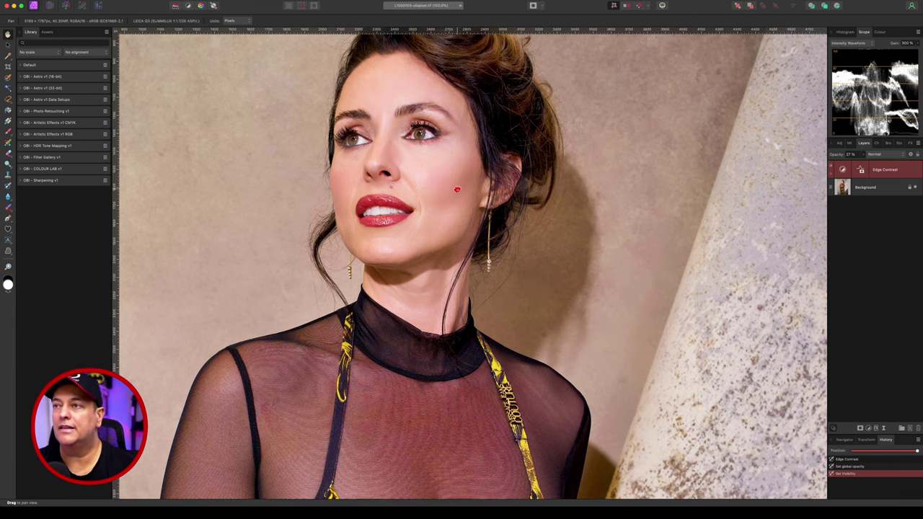
{"action": "left_click_drag", "start_coordinate": [456, 190], "coordinate": [462, 270]}
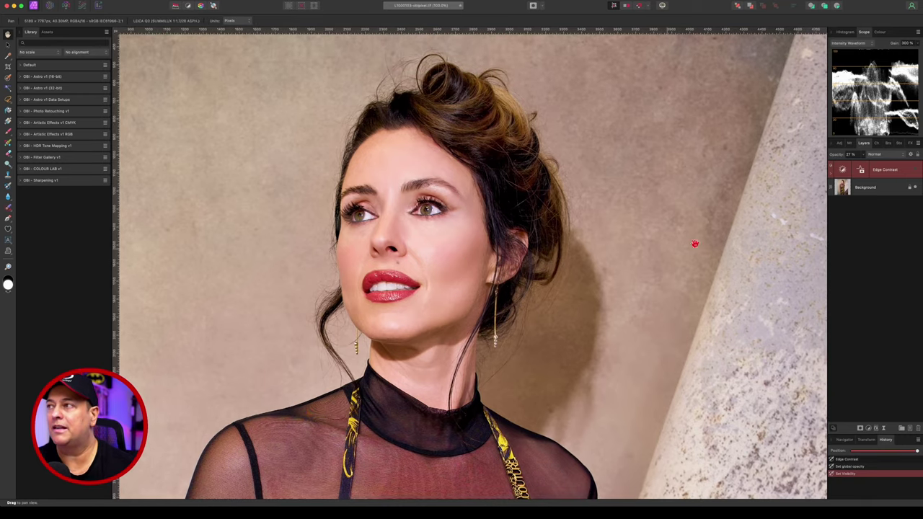
{"action": "left_click", "coordinate": [832, 173]}
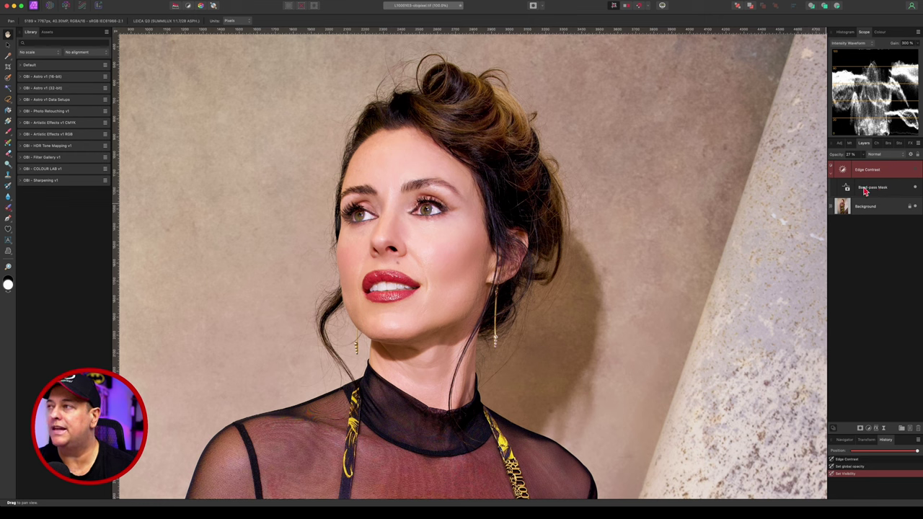
{"action": "left_click", "coordinate": [866, 190]}
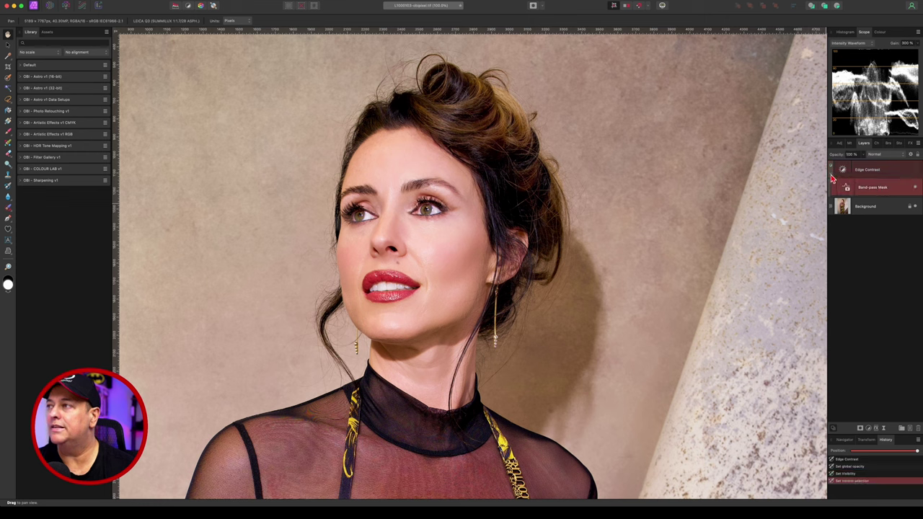
{"action": "left_click", "coordinate": [832, 176]}
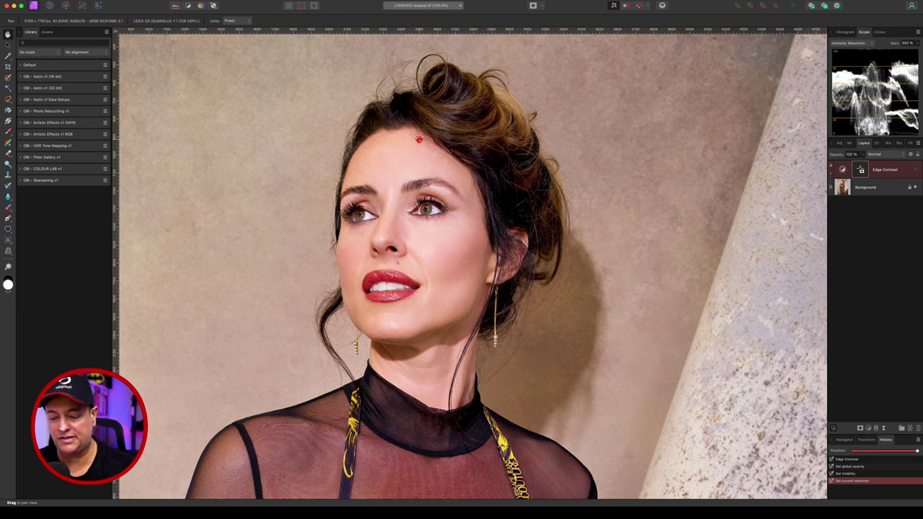
Step: Close L1000103-obipixel.tif without saving the changes and close the Affinity Photo window to return to the Test folder
{"action": "key", "text": "super+w"}
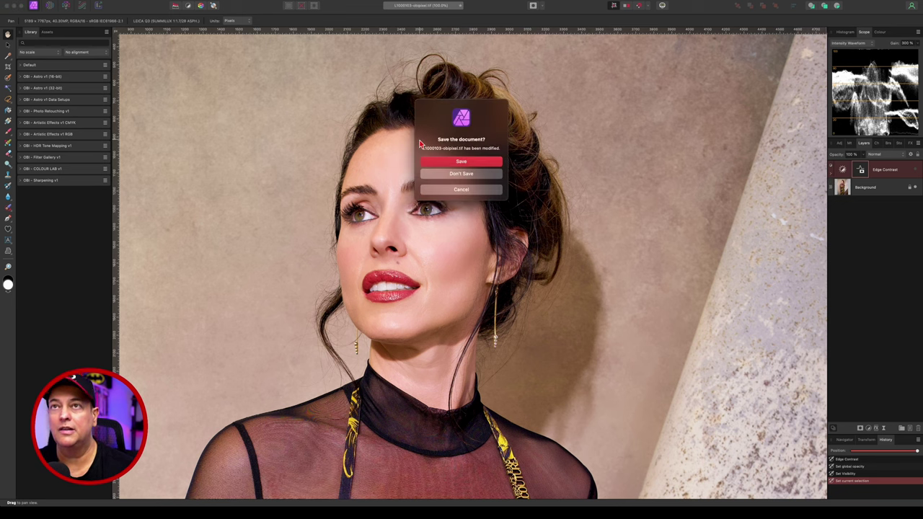
{"action": "left_click", "coordinate": [463, 190]}
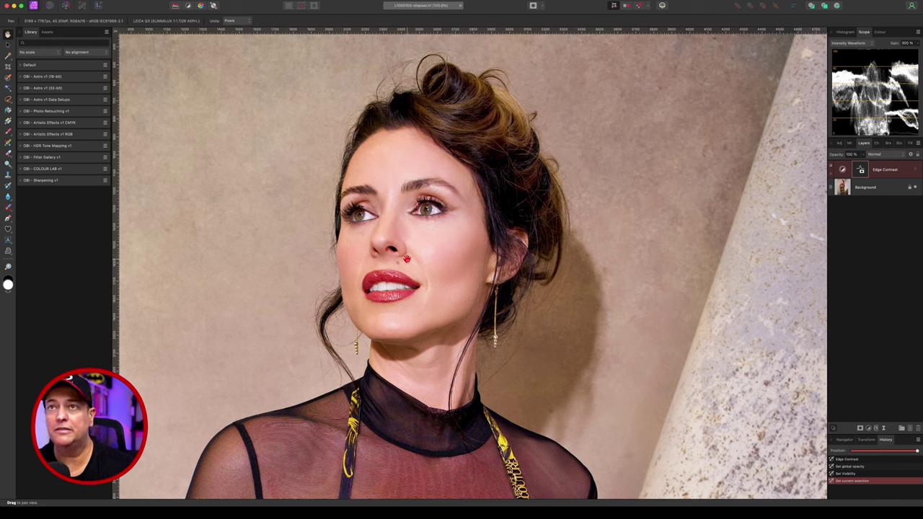
{"action": "key", "text": "super+w"}
{"action": "left_click", "coordinate": [463, 175]}
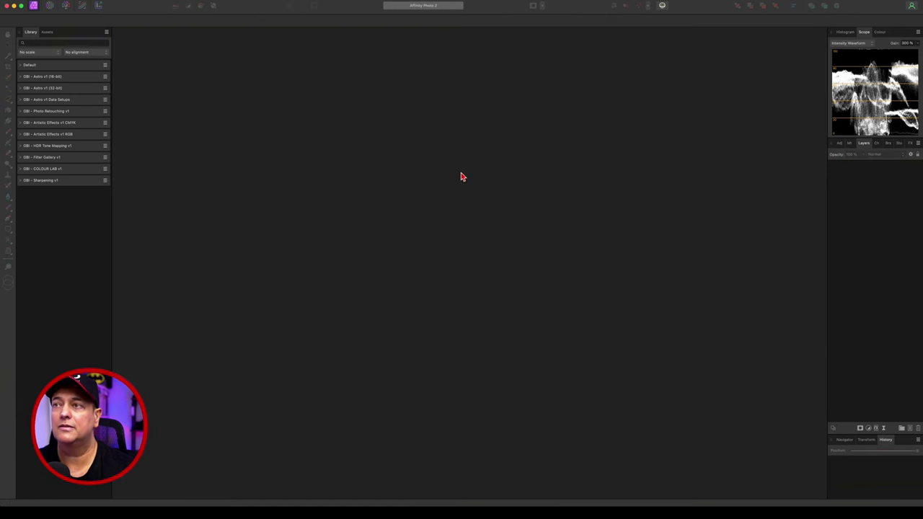
{"action": "left_click", "coordinate": [8, 7]}
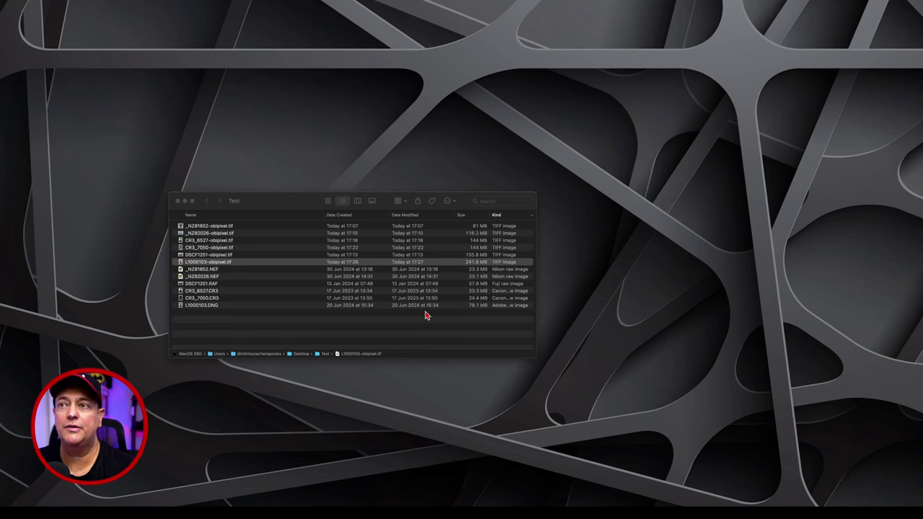